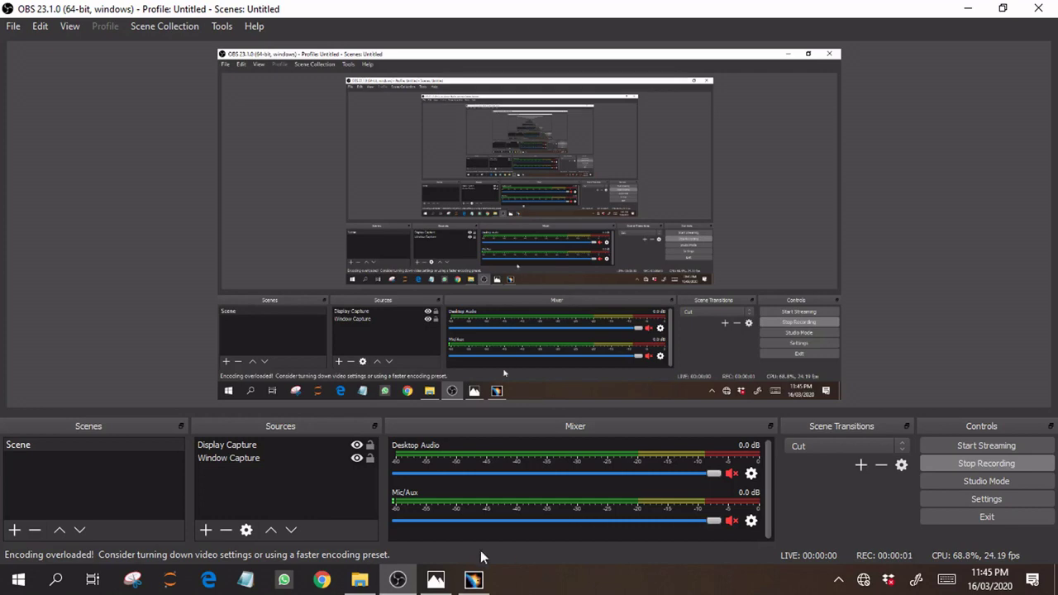
Switch to CATIA and set the length unit to Inch (in) in the Parameters and Measure options
left_click(473, 580)
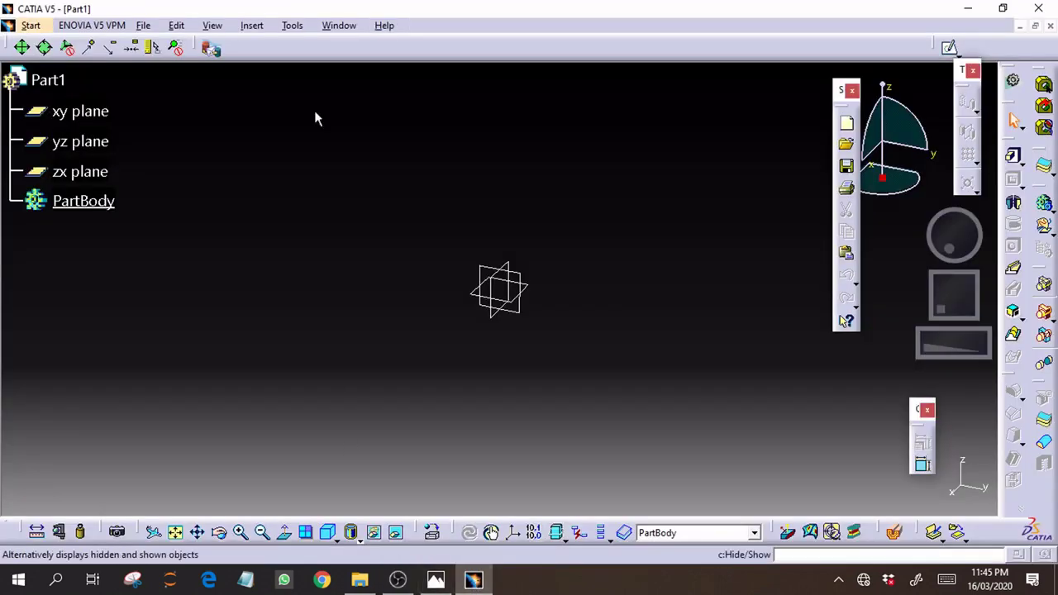
left_click(292, 25)
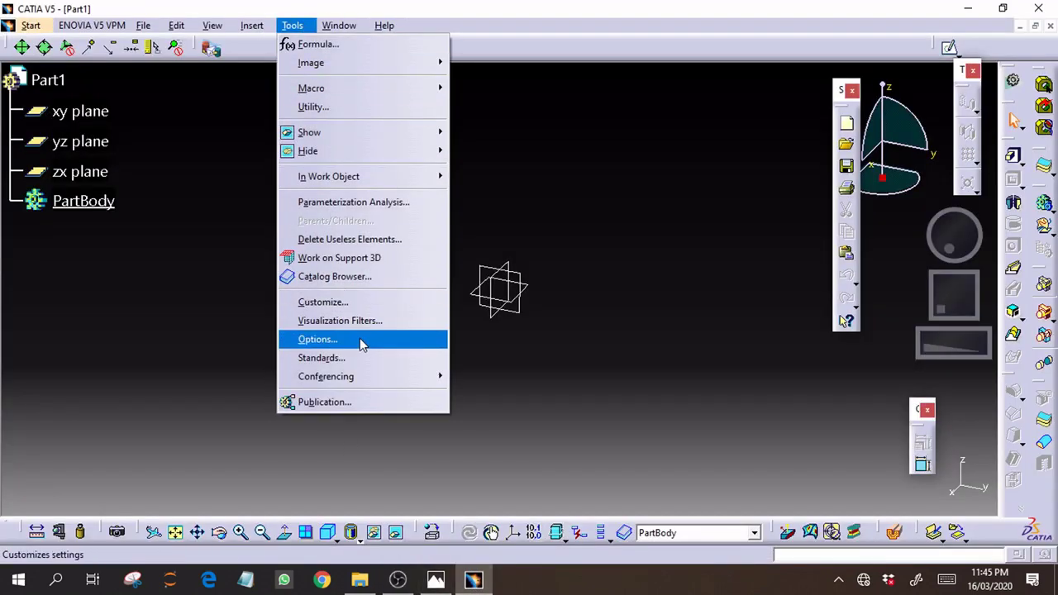
left_click(360, 339)
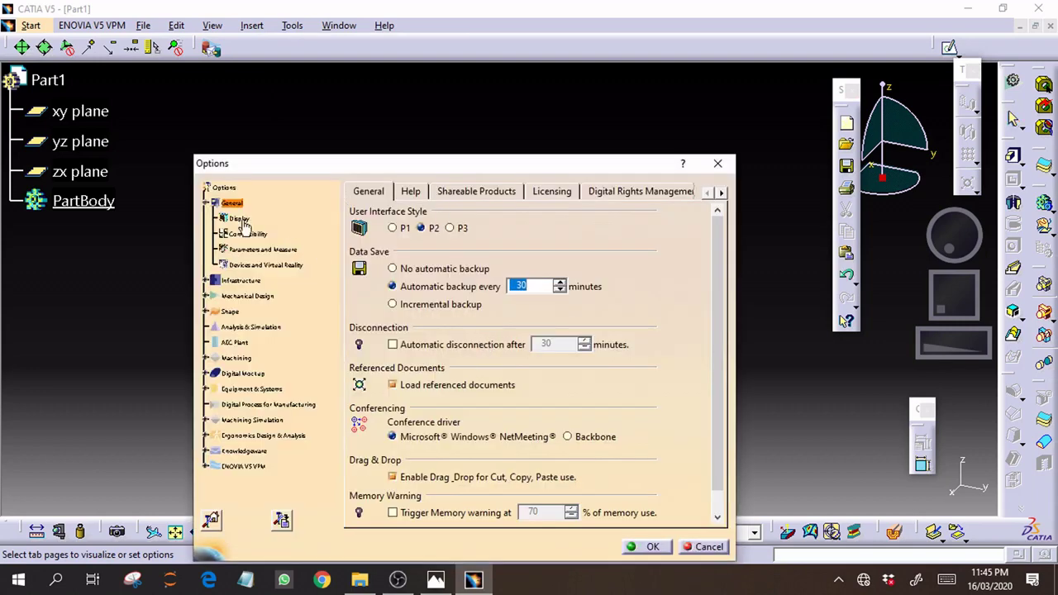
left_click(269, 255)
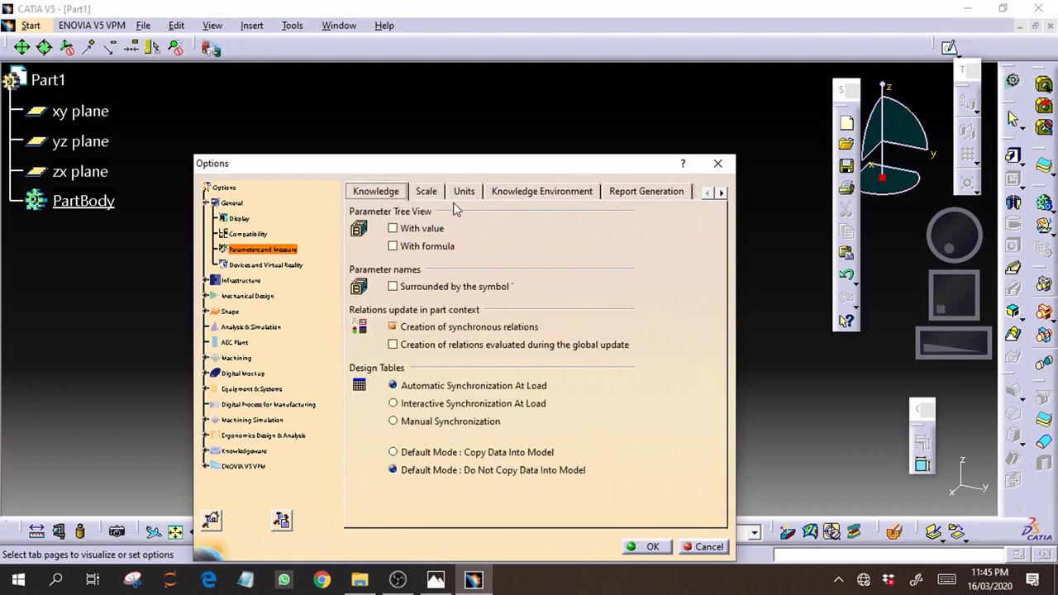
left_click(464, 191)
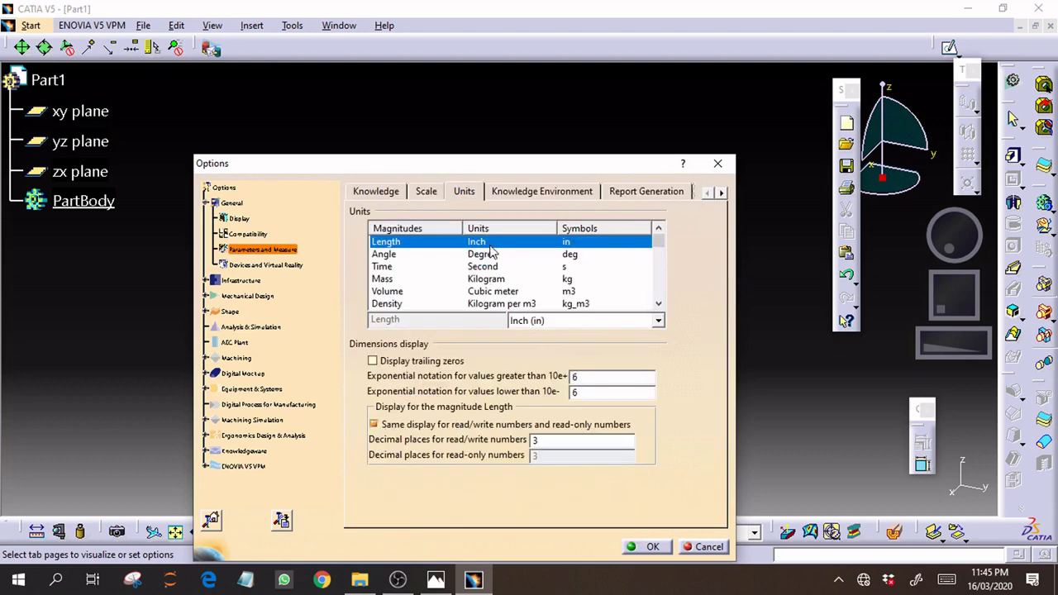
left_click(659, 322)
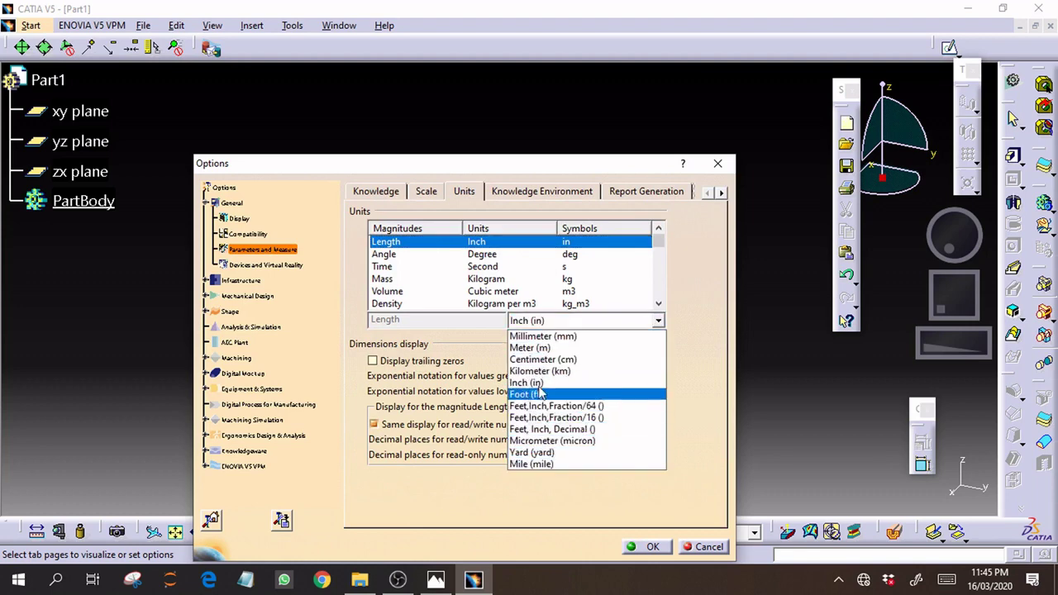
left_click(527, 383)
left_click(668, 548)
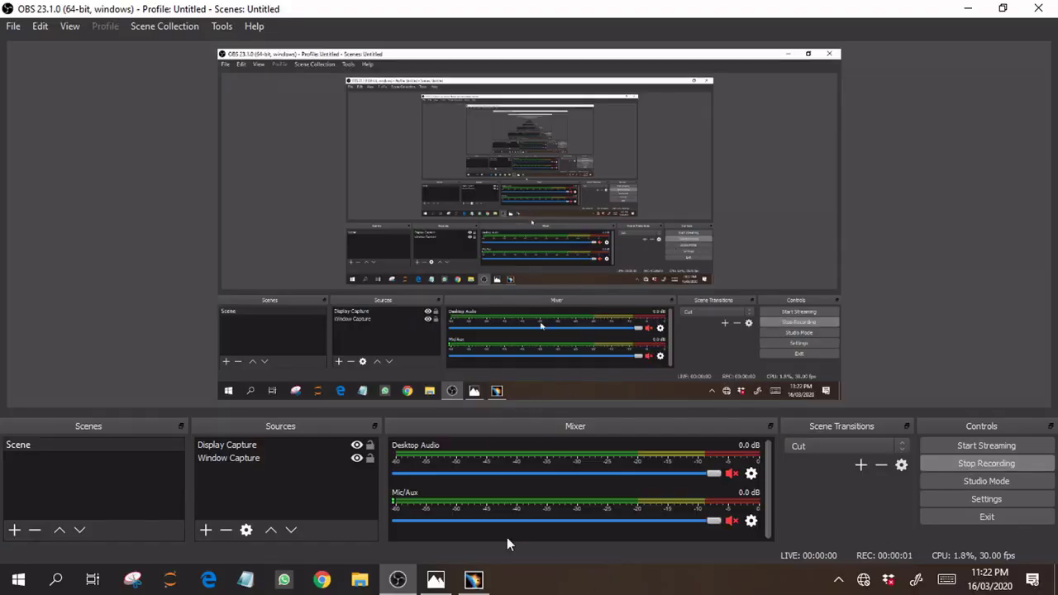
Switch to CATIA and start a new part in the Part Design workbench
left_click(473, 579)
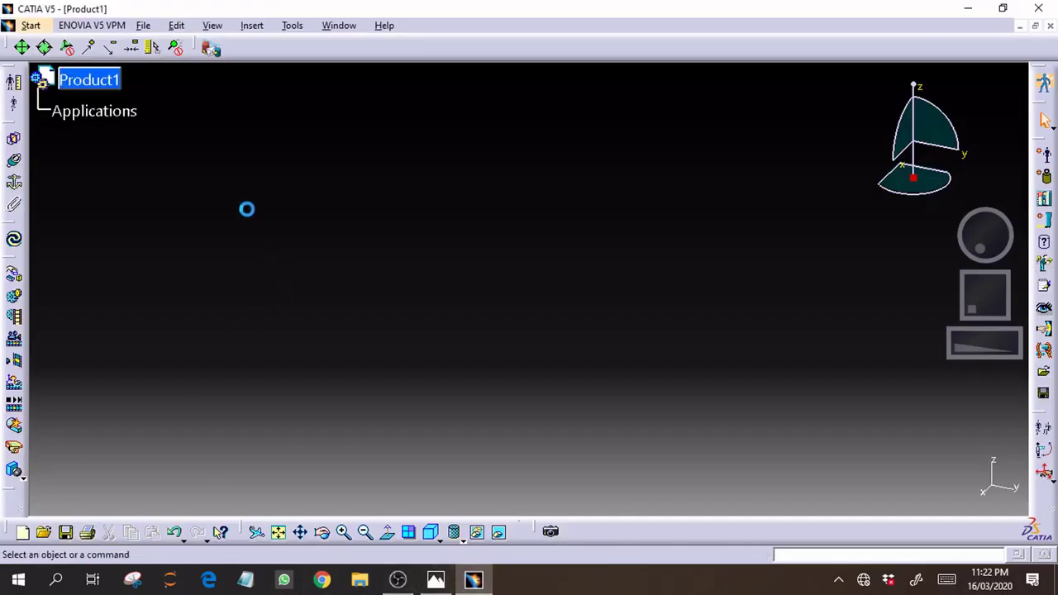
left_click(31, 25)
mouse_move(63, 73)
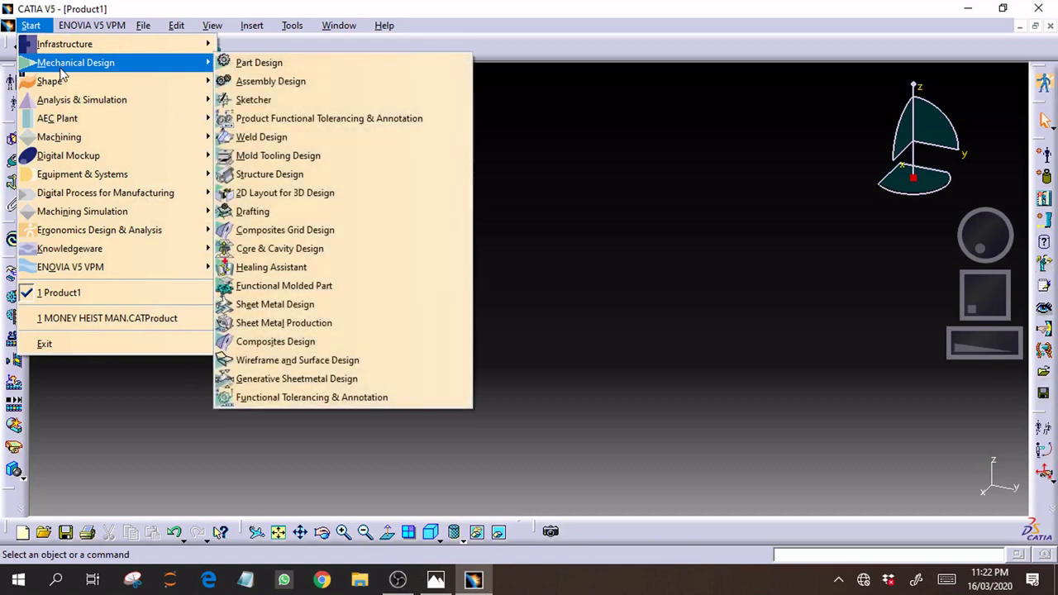
left_click(252, 65)
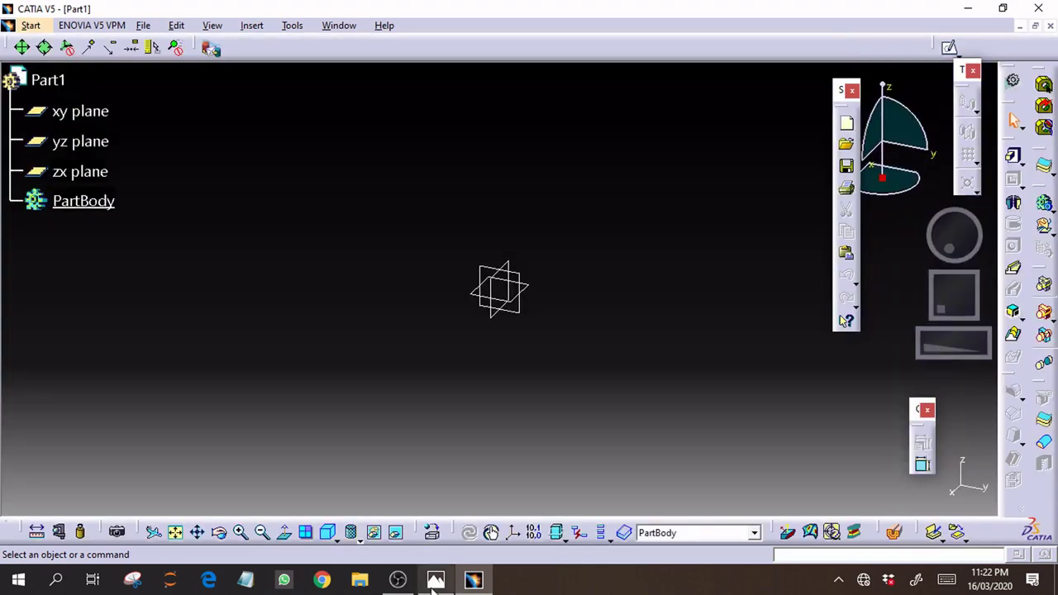
Check the arched follower drawing in Photos, then return to CATIA and open a sketch on the xy plane
left_click(435, 580)
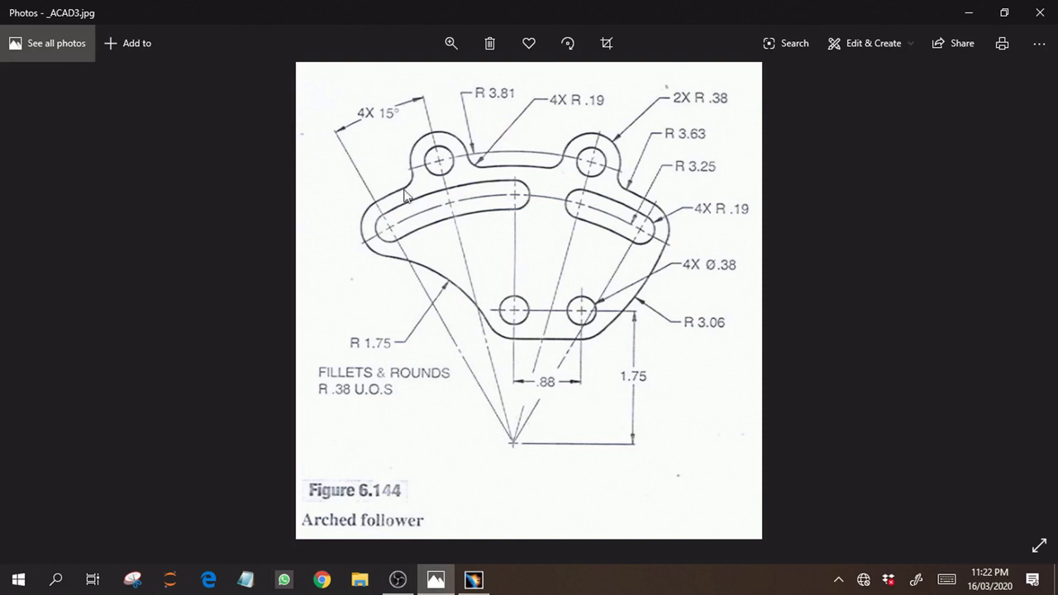
left_click(473, 579)
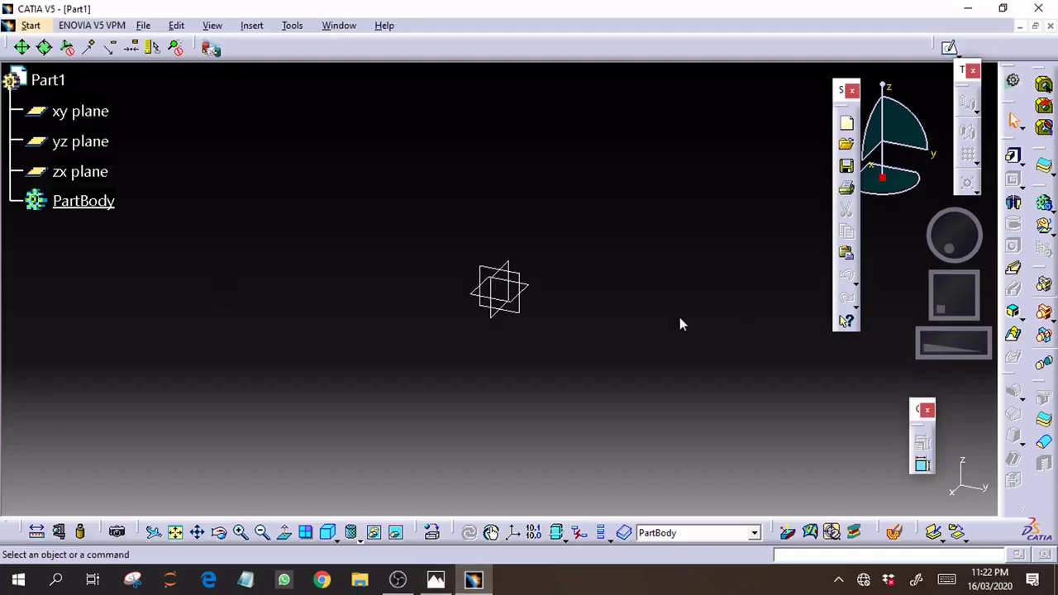
left_click(529, 290)
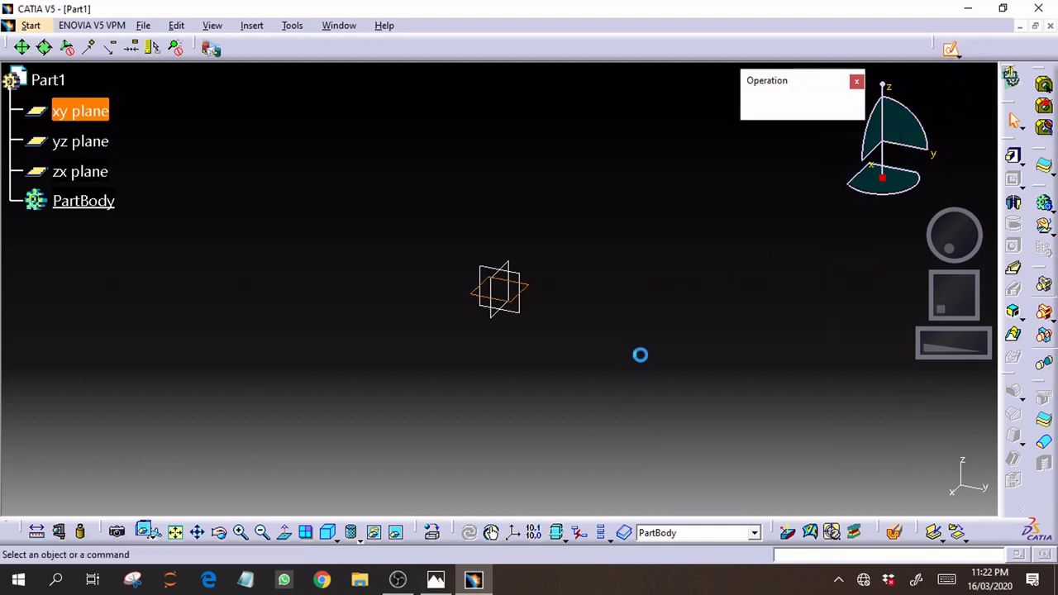
left_click_drag(987, 307, 987, 327)
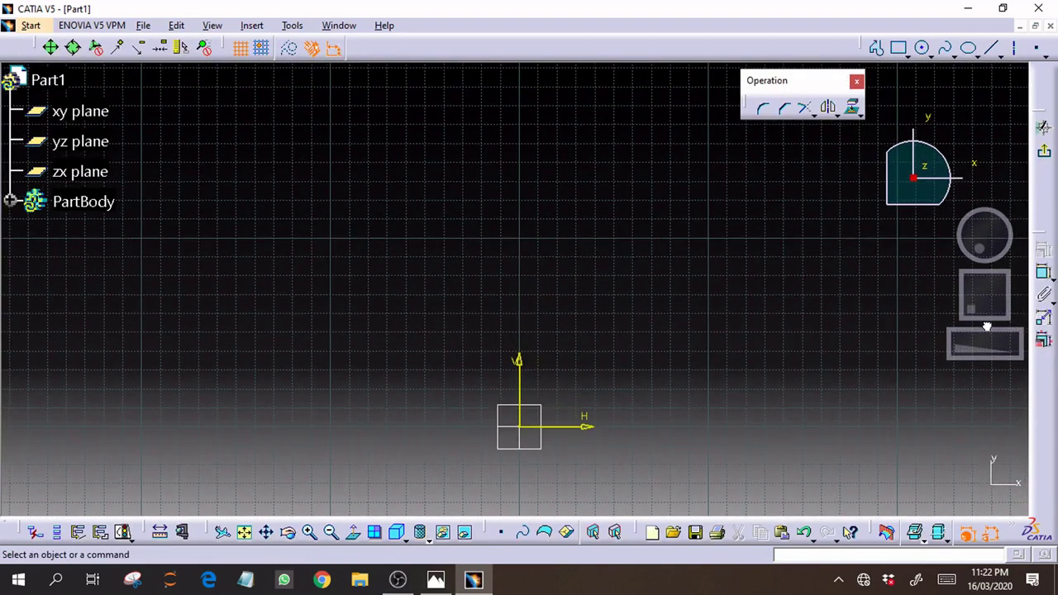
Draw a vertical axis line upward from the sketch origin
left_click(1017, 50)
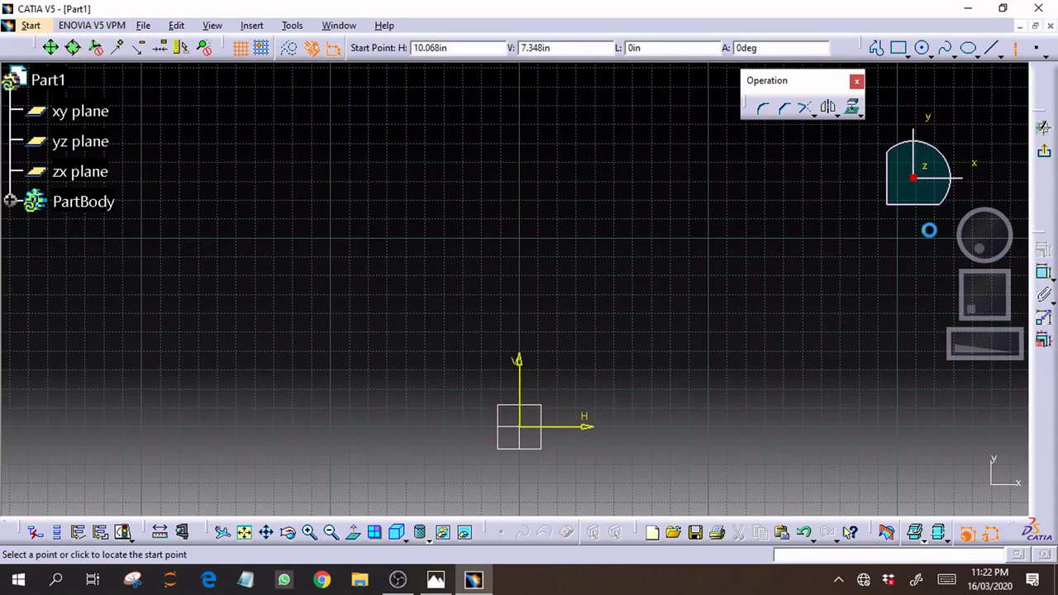
left_click(519, 427)
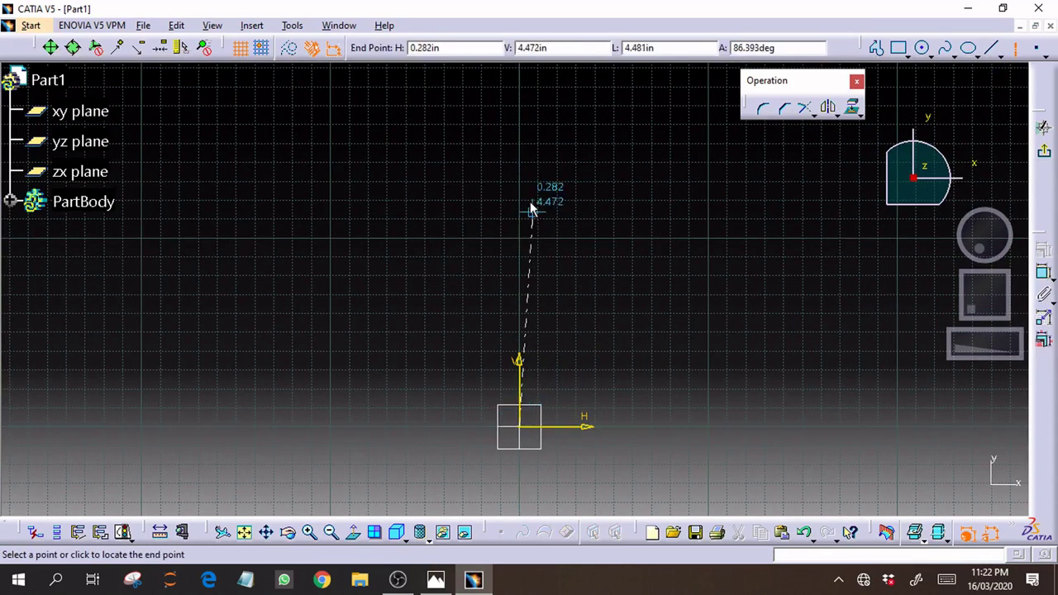
left_click(517, 115)
Draw two axis lines from the origin, slanting right of the vertical axis, the first at about 16° and the second about 19° further
left_click(996, 49)
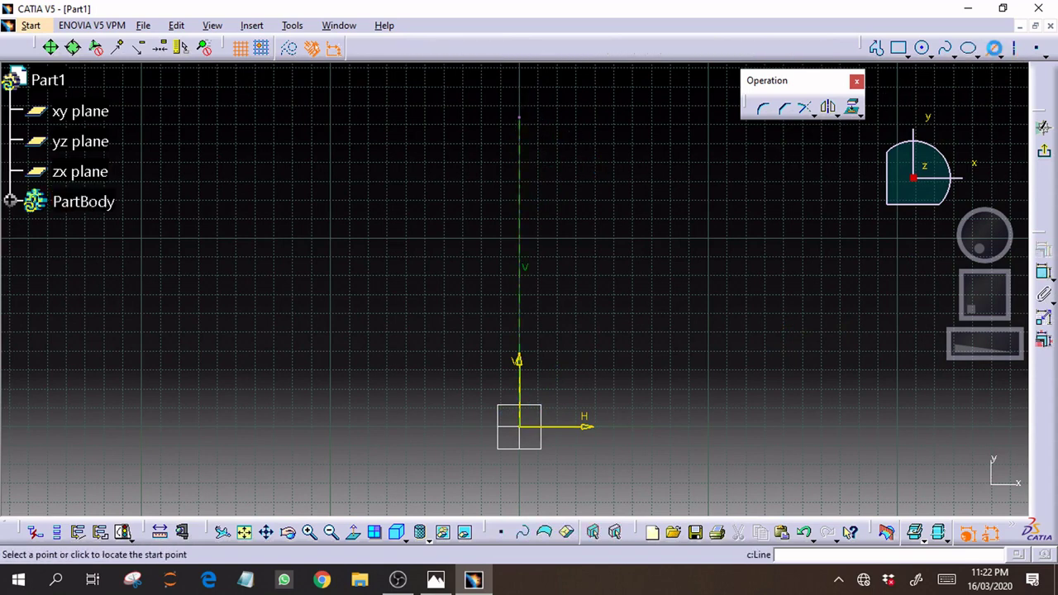
left_click(527, 429)
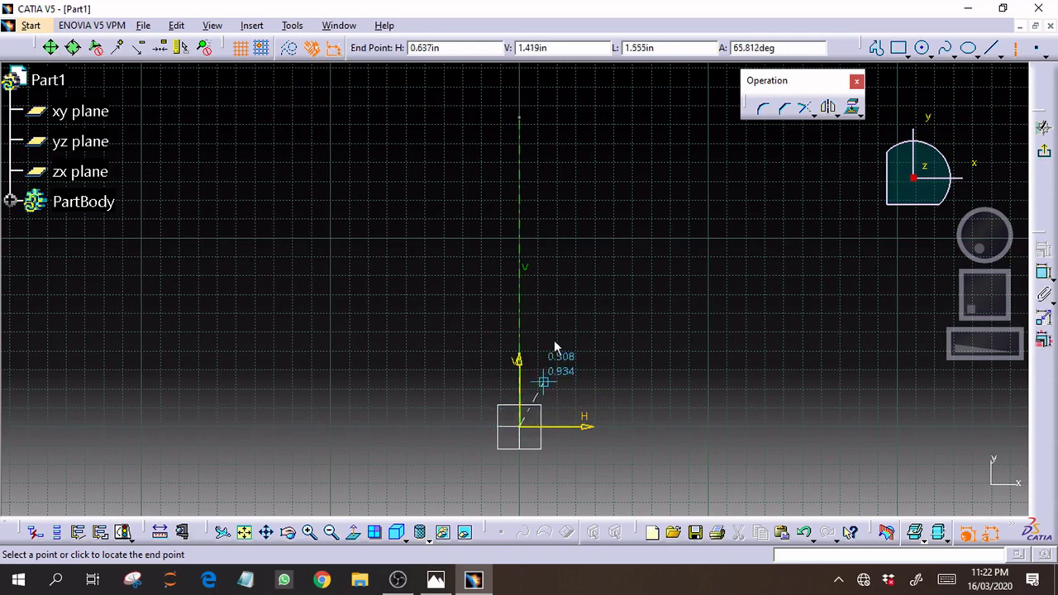
left_click(604, 143)
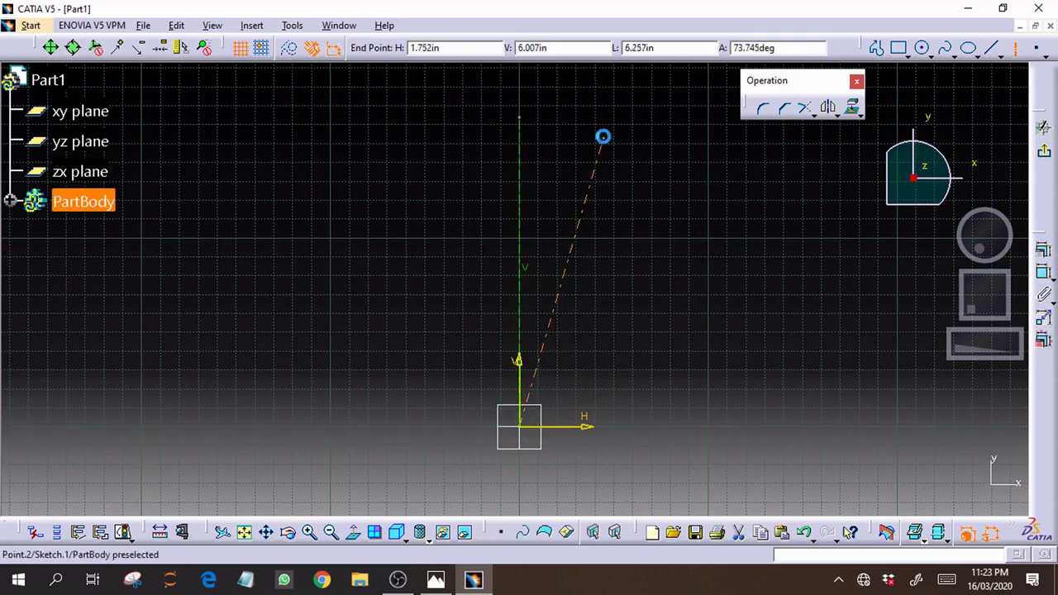
left_click(1020, 52)
left_click(520, 429)
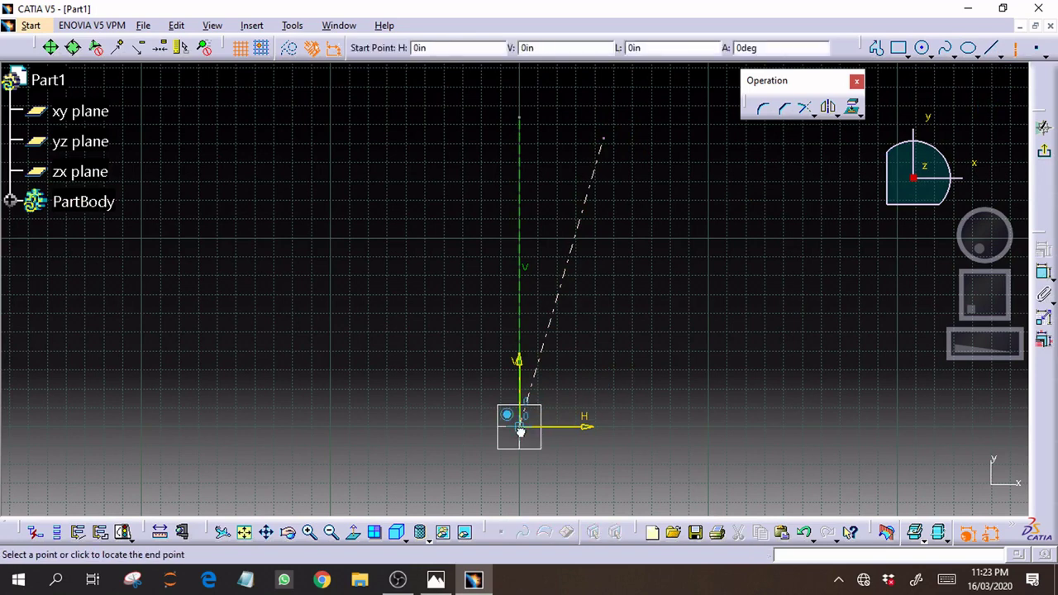
left_click(687, 182)
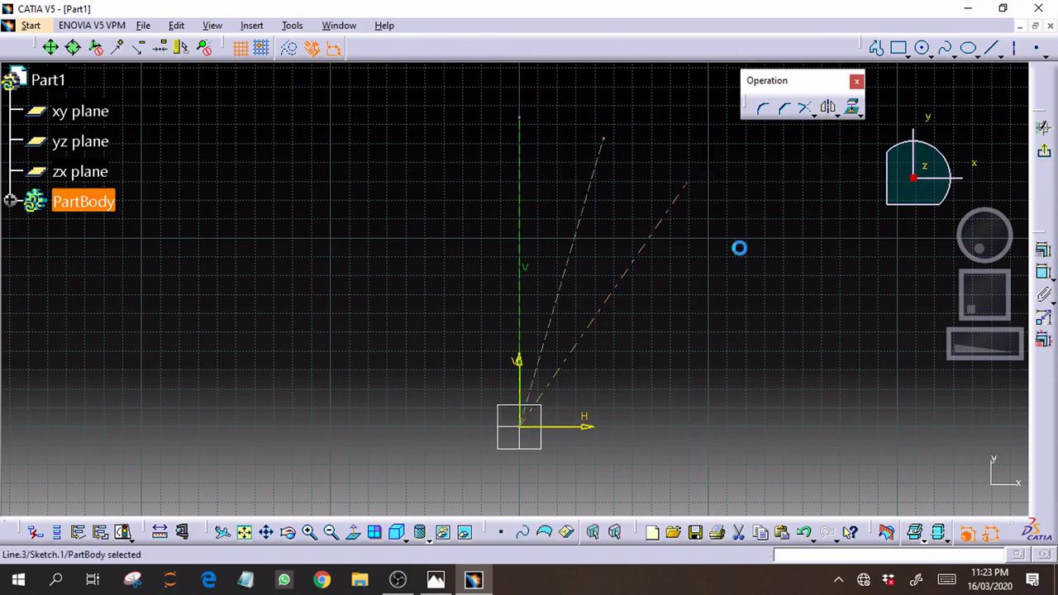
left_click(740, 248)
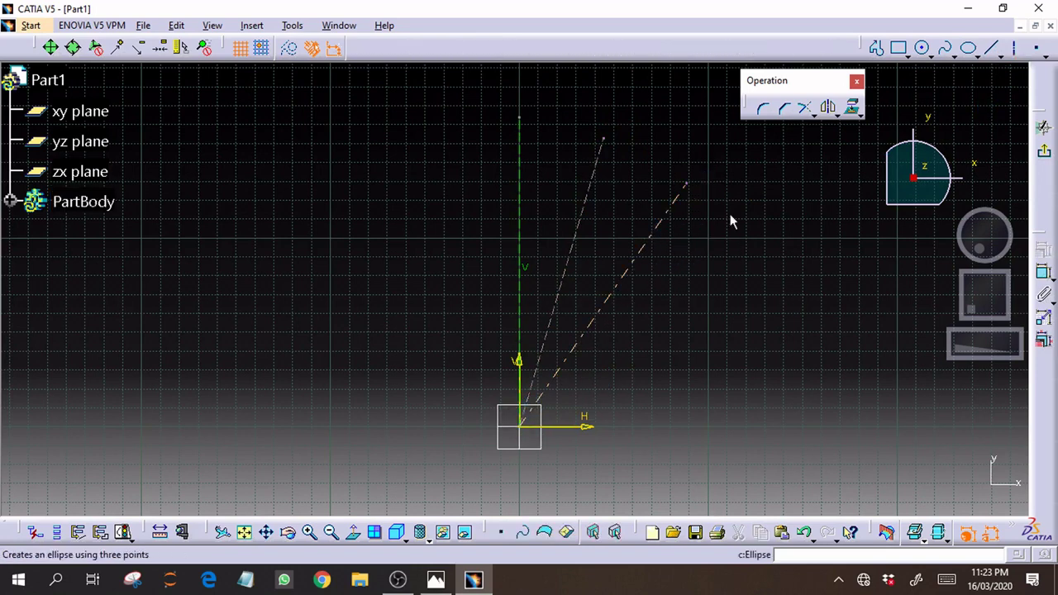
Constrain the angle between the vertical axis and the first slanted axis line to 15°
left_click(519, 193)
left_click(519, 193)
left_click(589, 195, "ctrl")
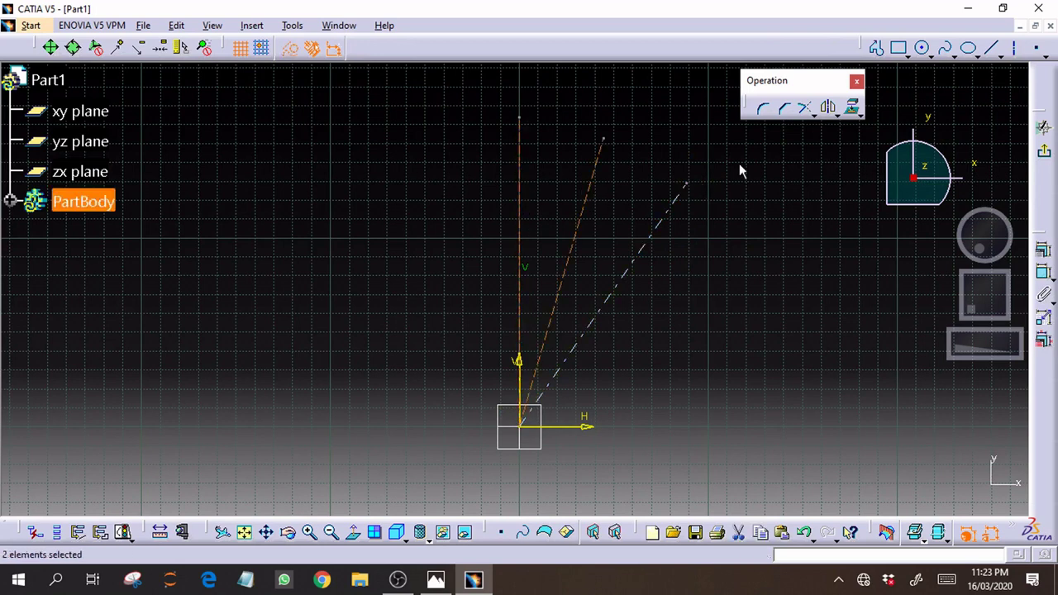
left_click(1043, 273)
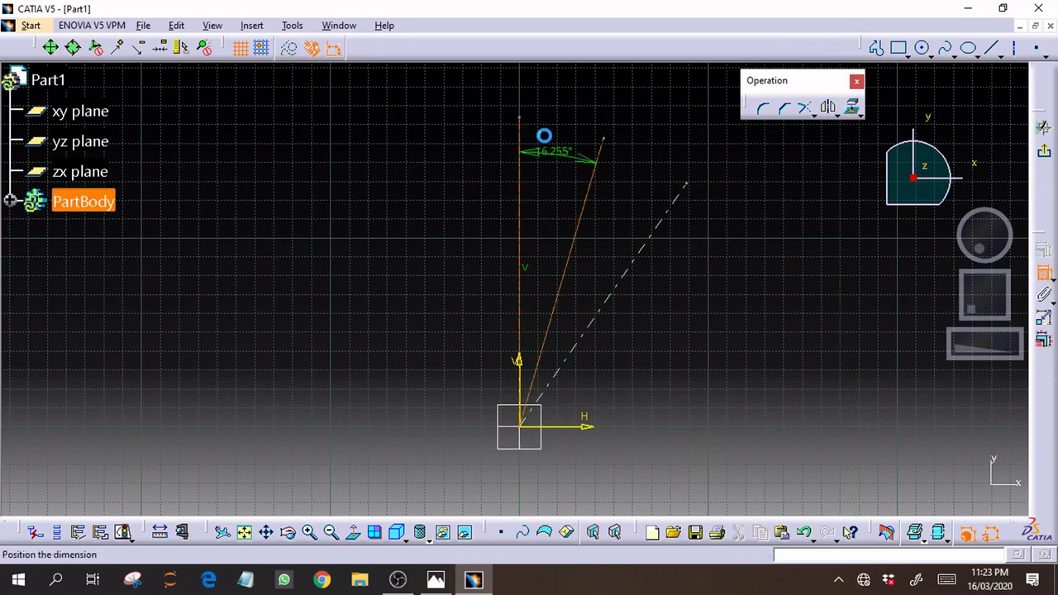
left_click(567, 102)
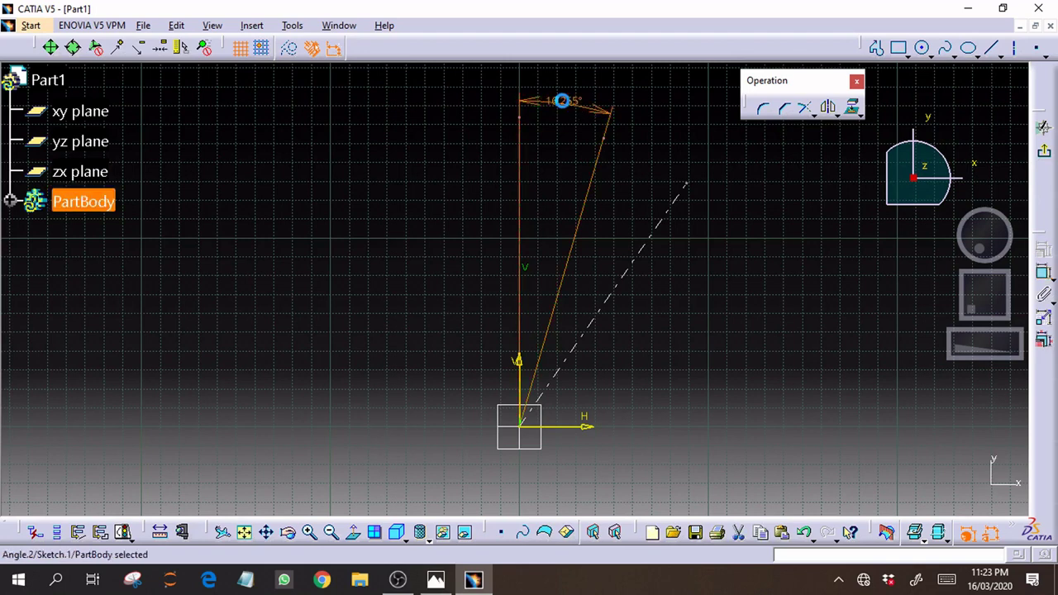
double_click(562, 100)
type("15")
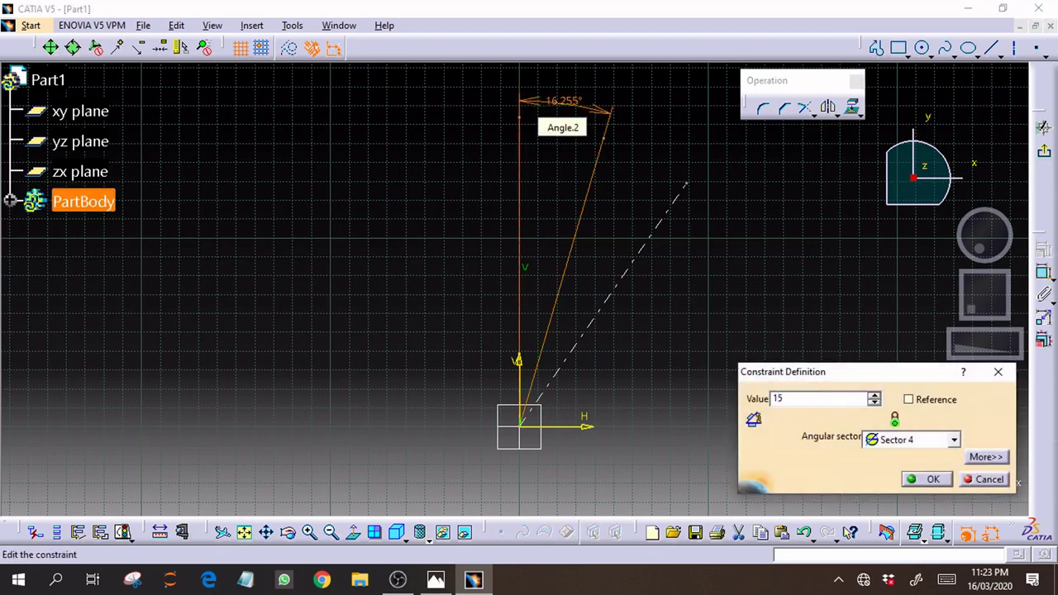
key("Return")
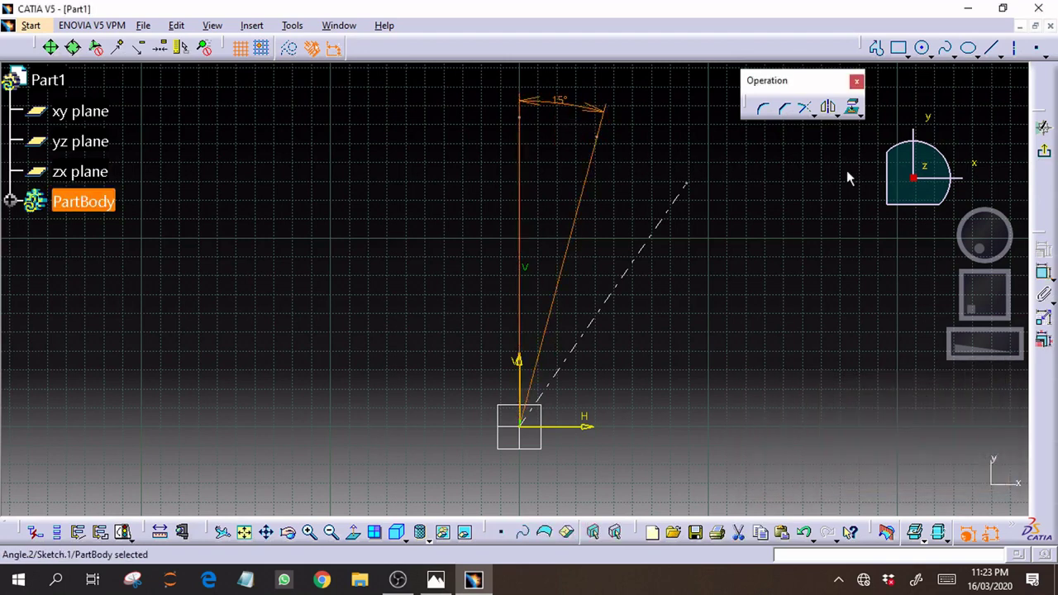
left_click(828, 211)
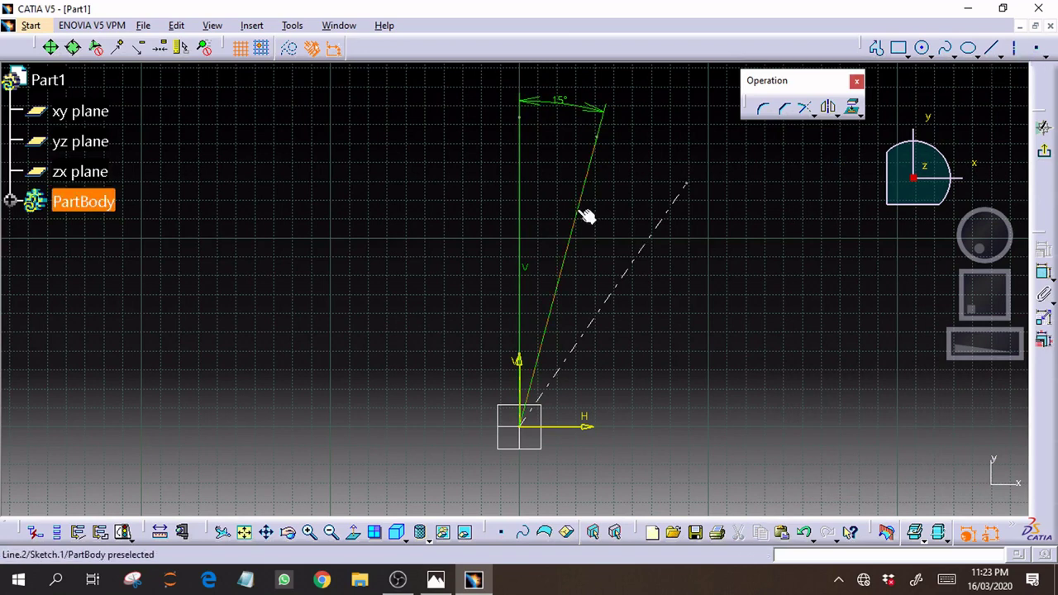
Constrain the angle between the two slanted axis lines to 15°
left_click(653, 233, "ctrl")
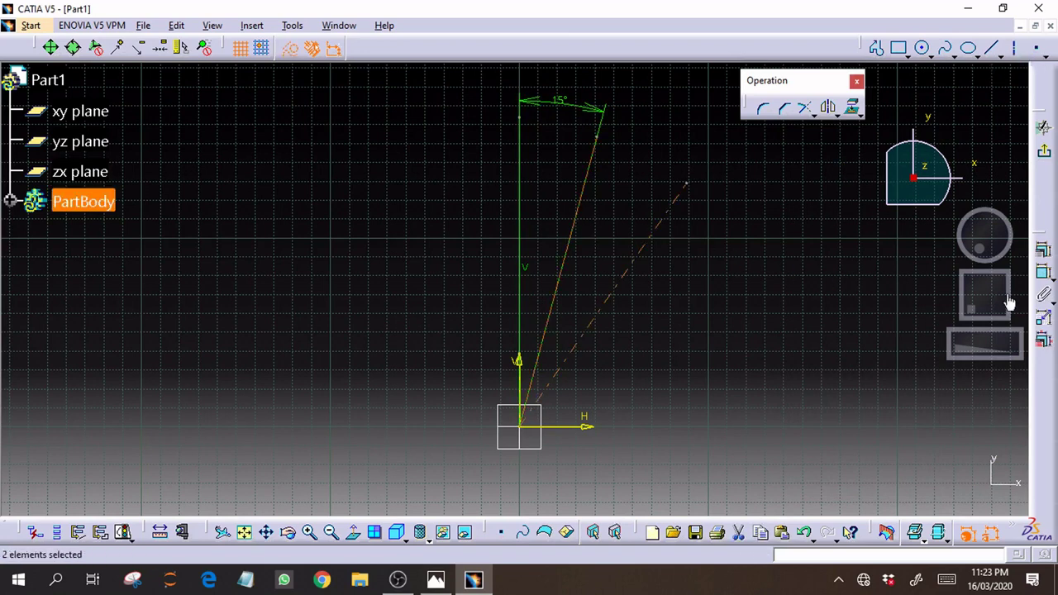
left_click(1043, 273)
left_click(660, 114)
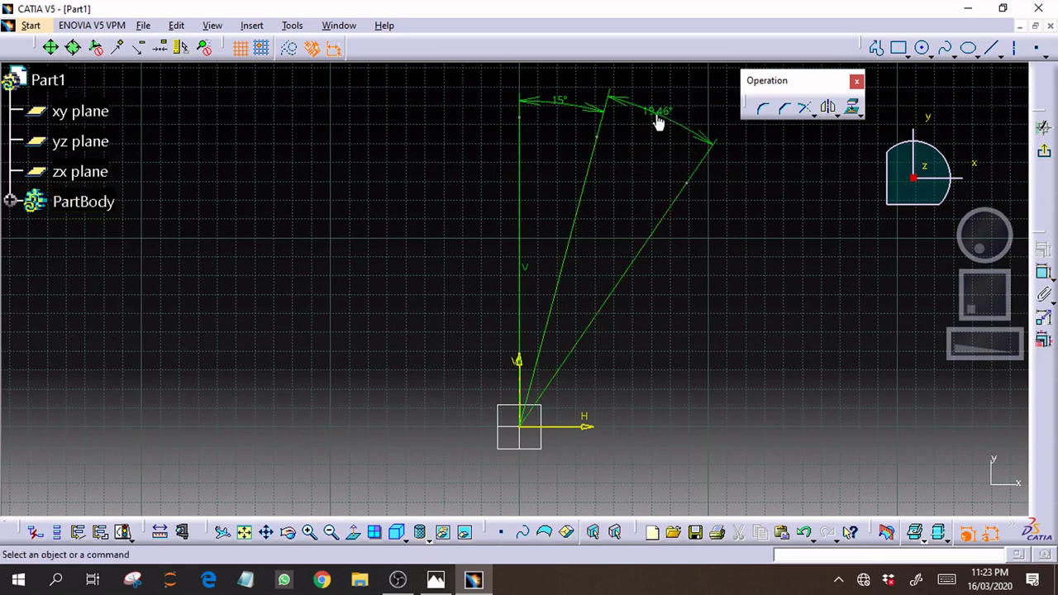
double_click(653, 111)
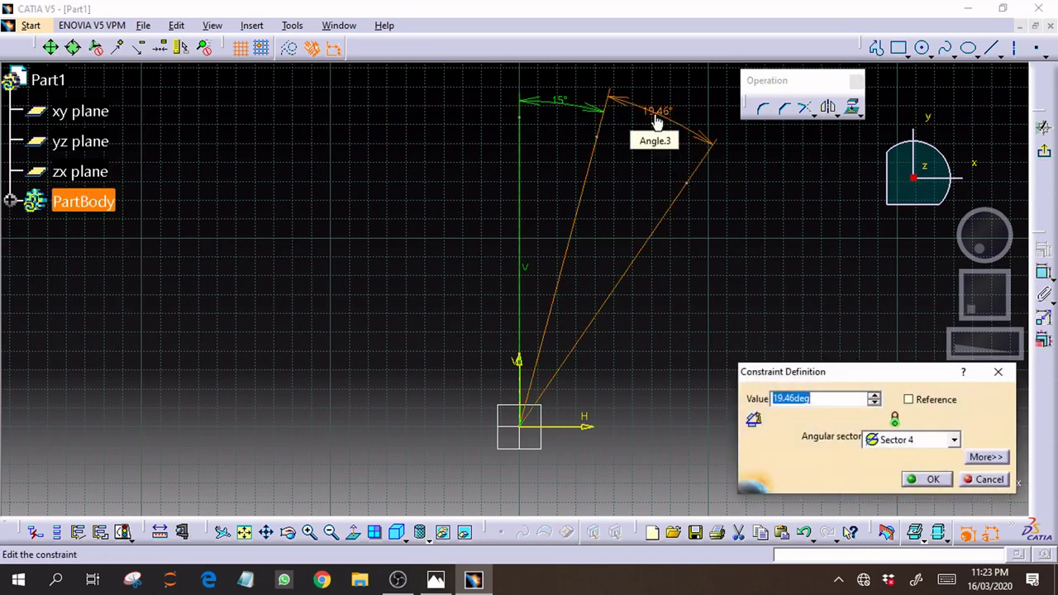
type("15")
key("Return")
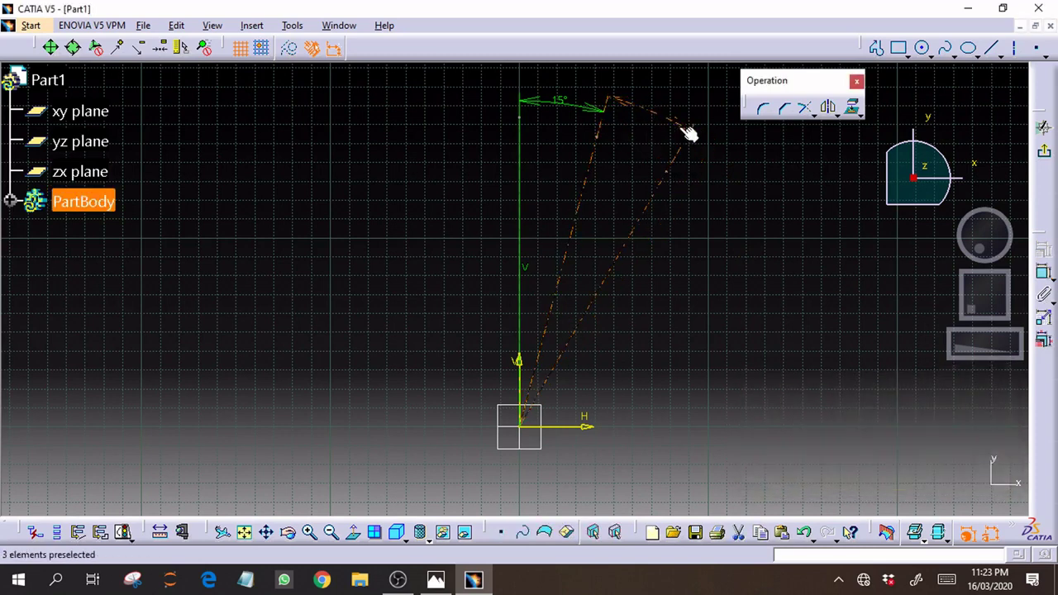
Mirror the inner slanted axis line about the vertical axis
left_click(588, 192)
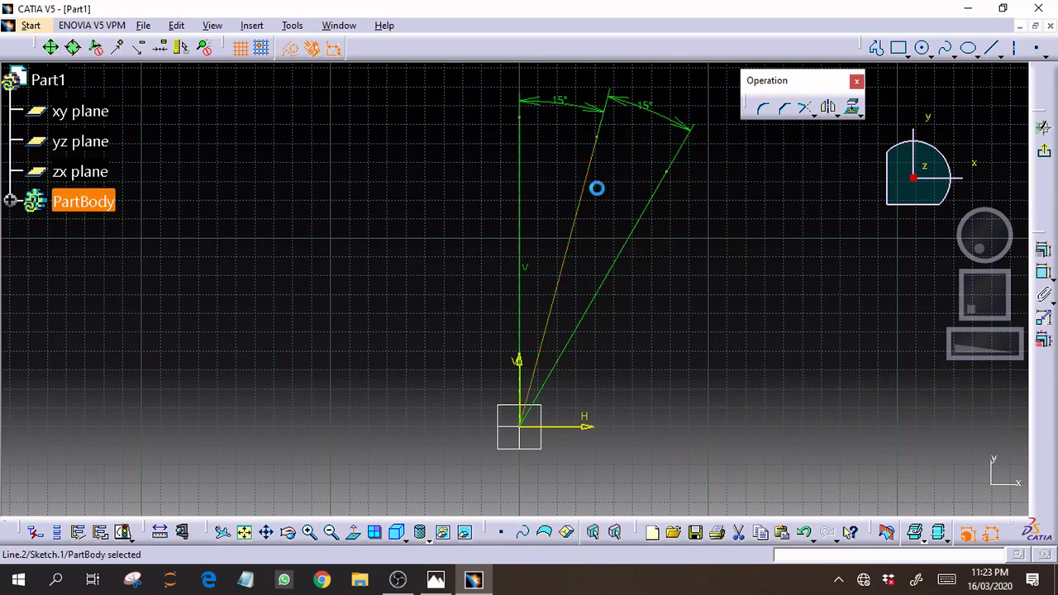
left_click(828, 108)
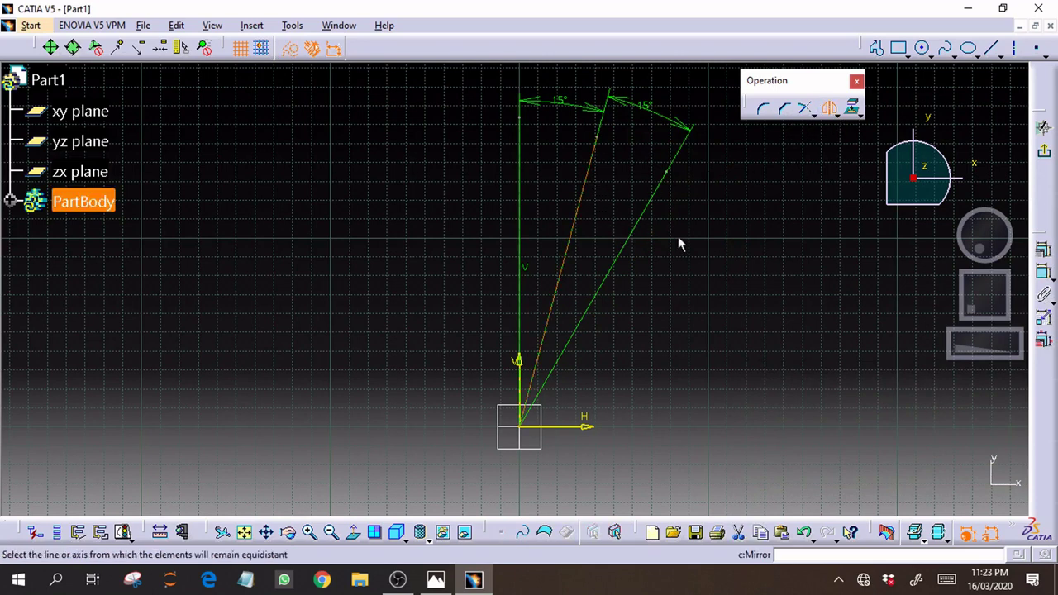
left_click(519, 170)
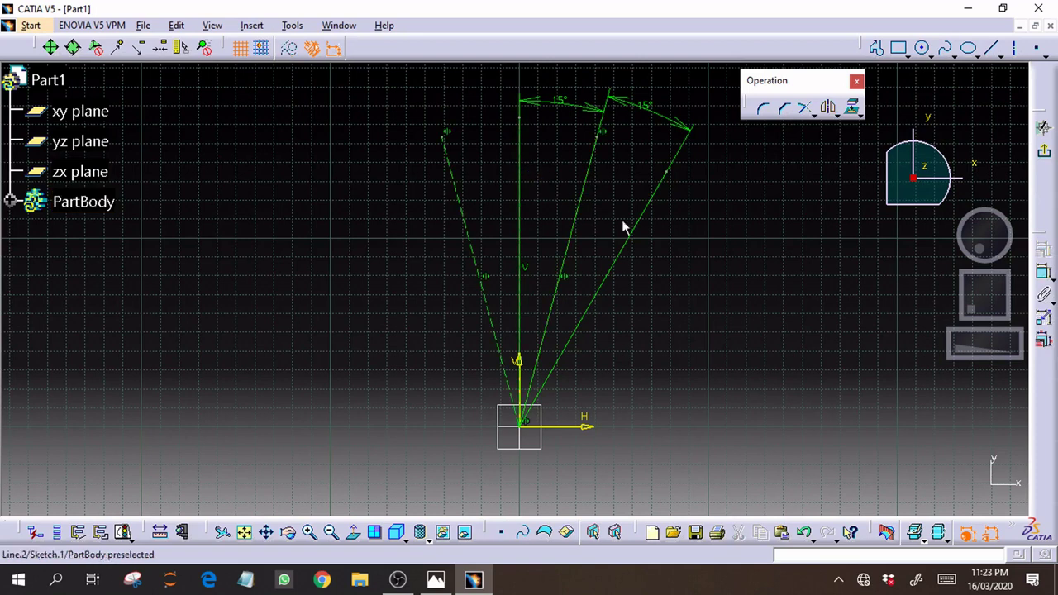
Mirror the outer slanted axis line about the vertical axis
left_click(659, 182)
left_click(829, 109)
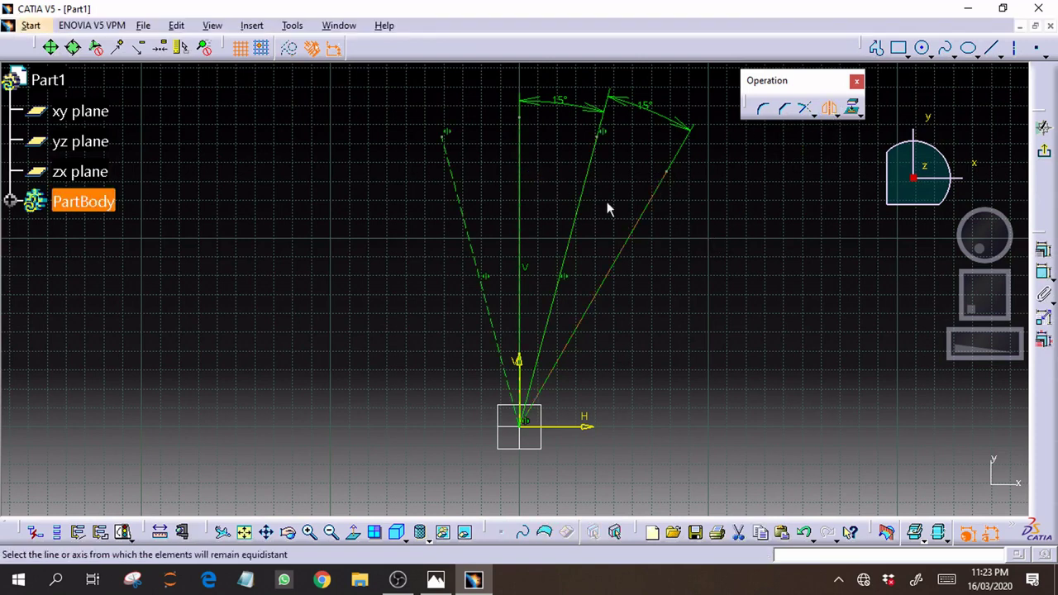
left_click(521, 174)
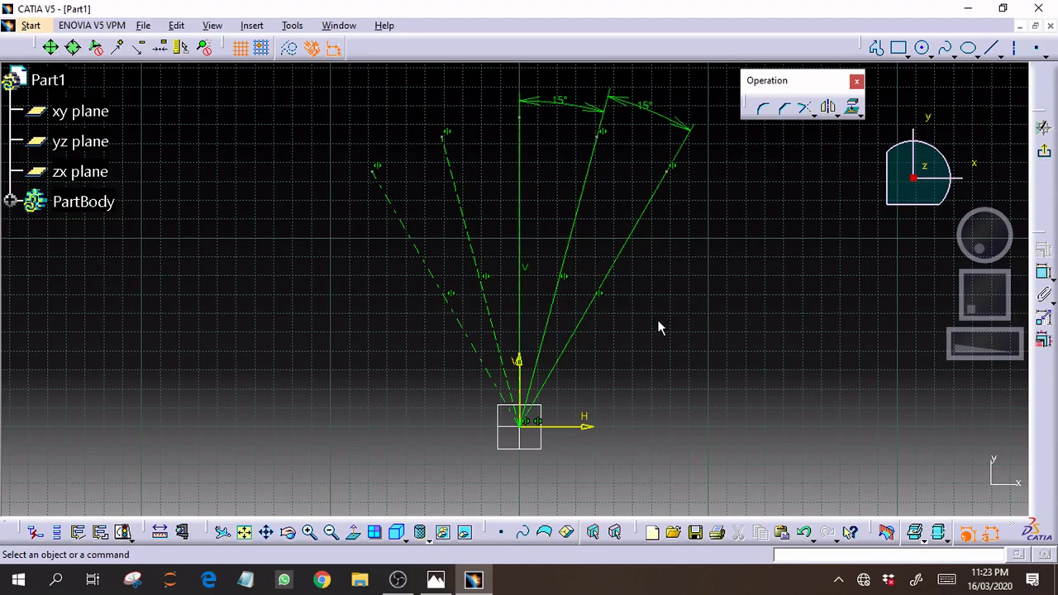
Start a circle for the lower hole on the vertical axis, with its center at H 0 in and V 1.75 in
left_click(435, 579)
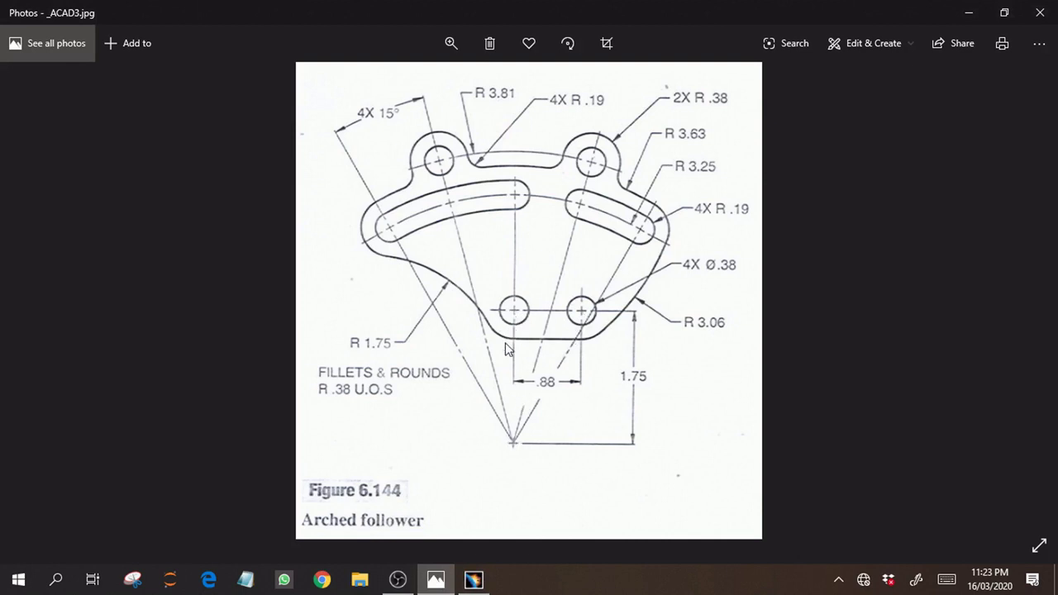
left_click(473, 579)
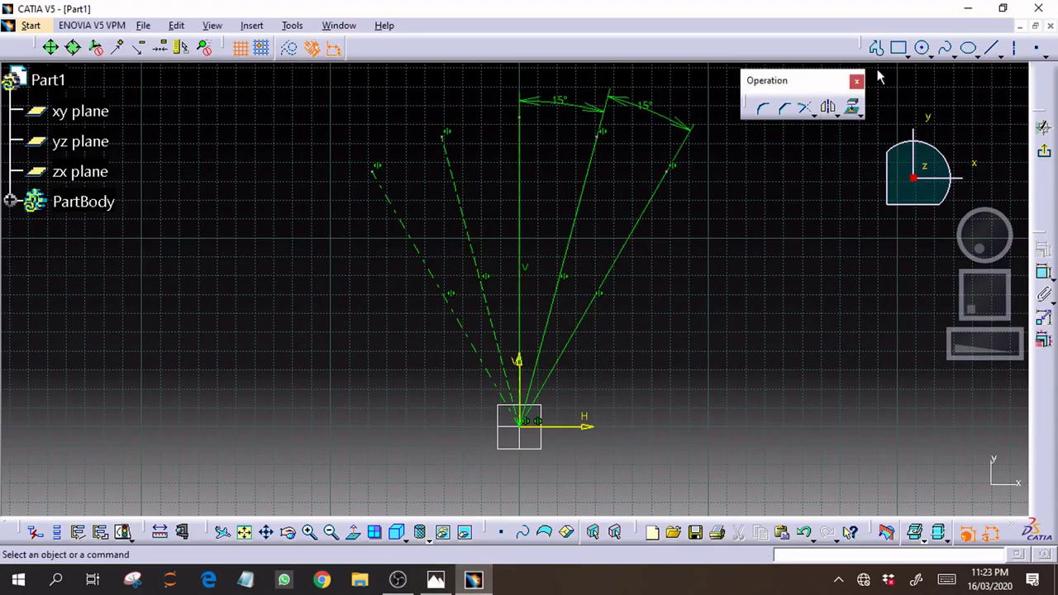
left_click(922, 47)
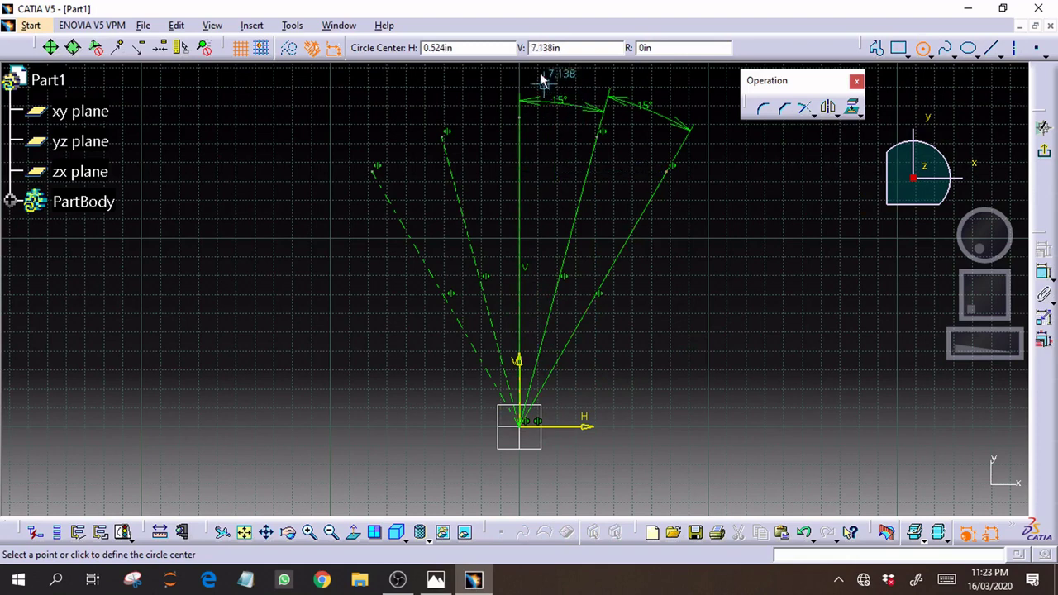
left_click_drag(572, 49, 510, 46)
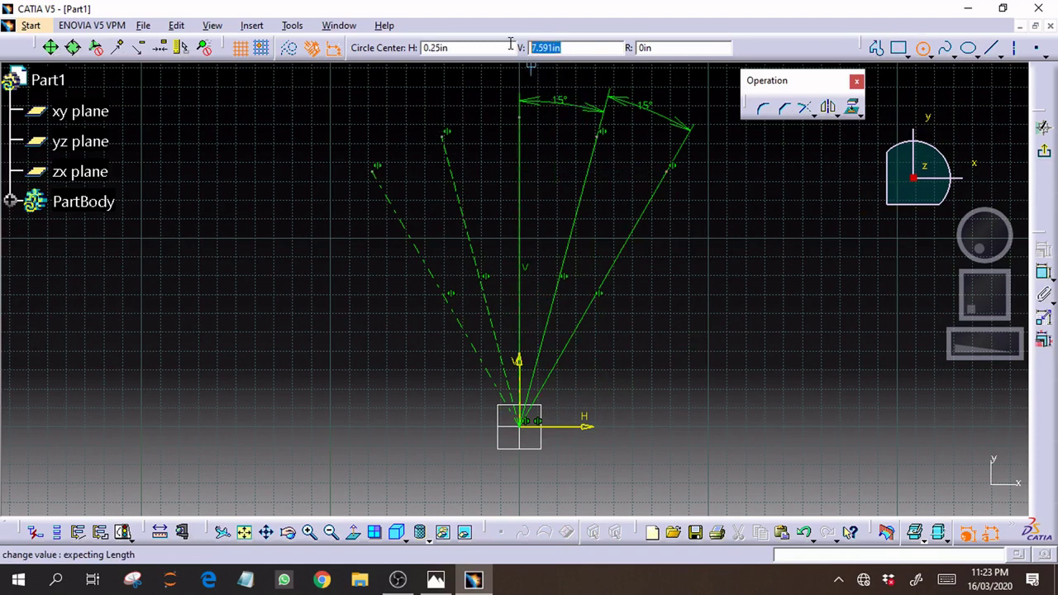
type("01")
left_click(435, 579)
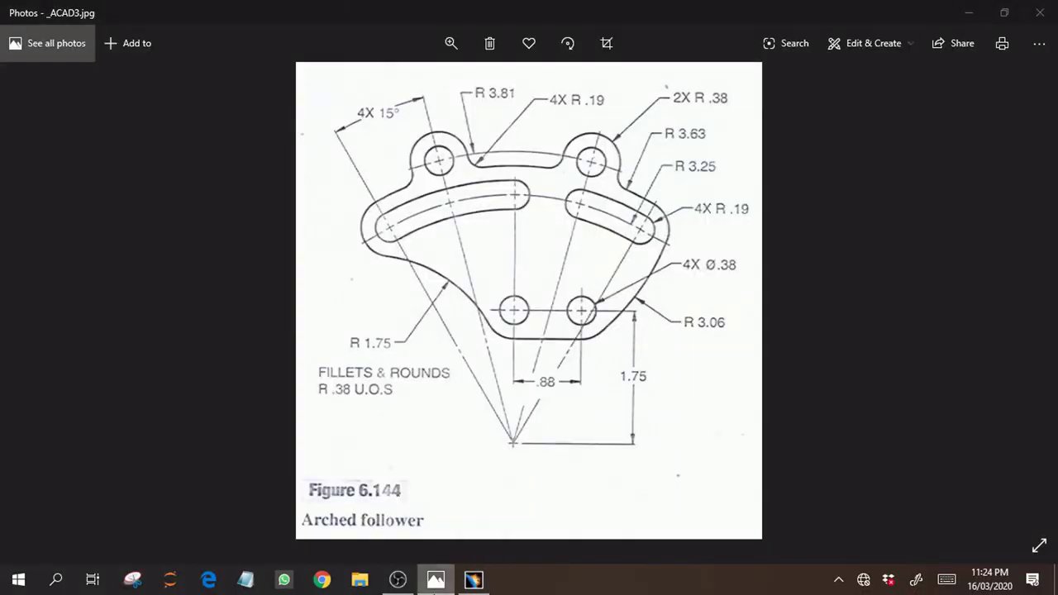
left_click(435, 579)
left_click_drag(579, 45, 453, 51)
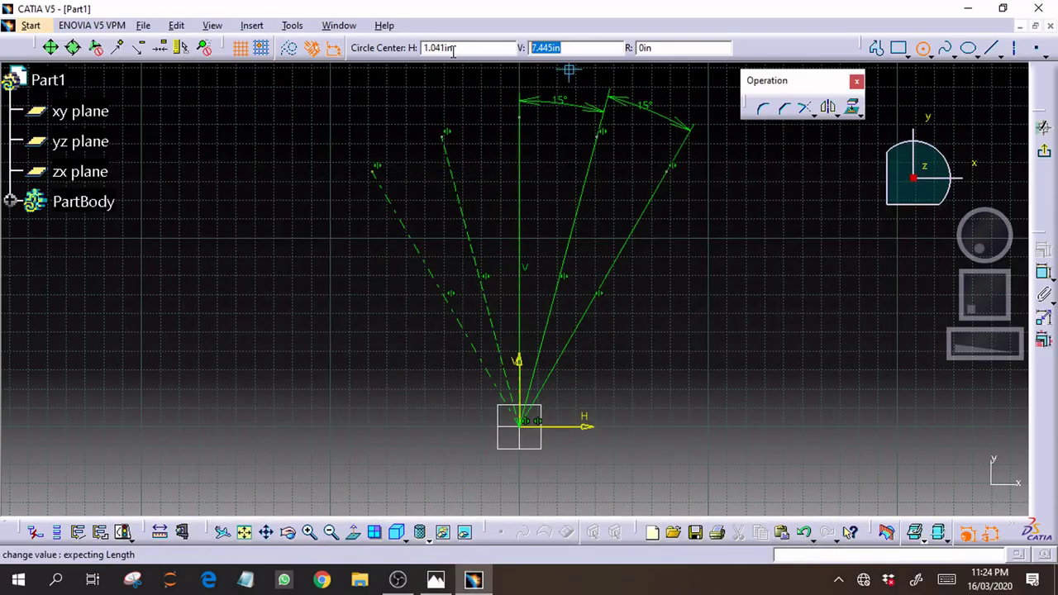
type("1")
left_click_drag(471, 49, 424, 48)
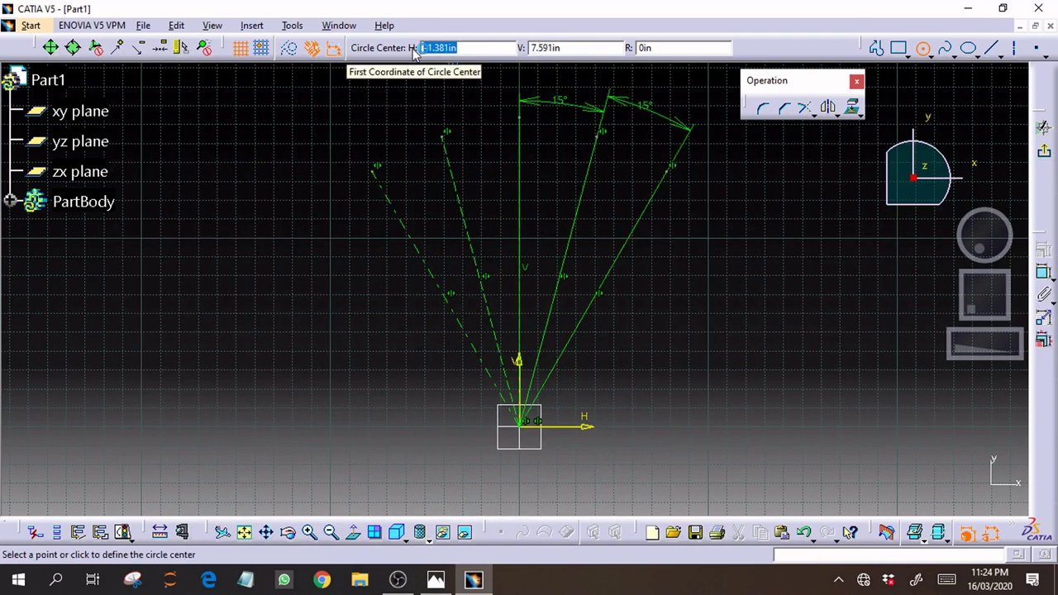
type("0")
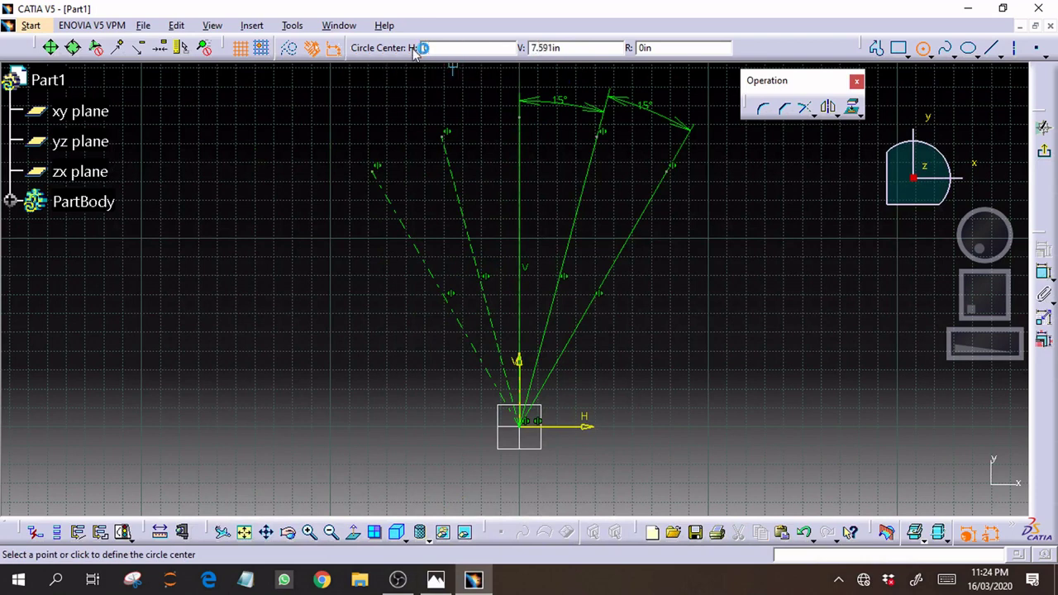
key("Tab")
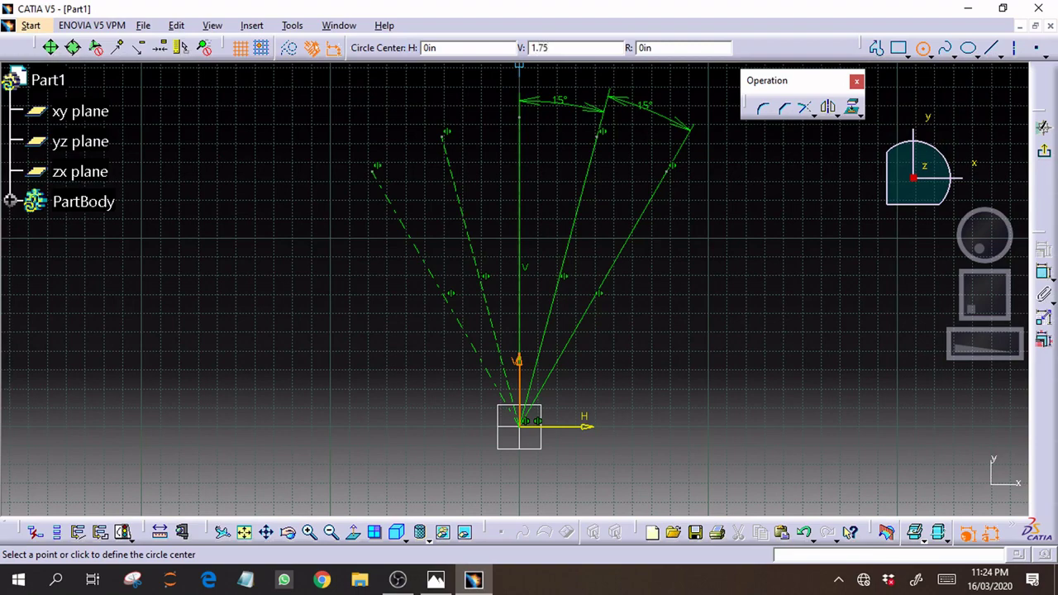
type("1.75")
key("Return")
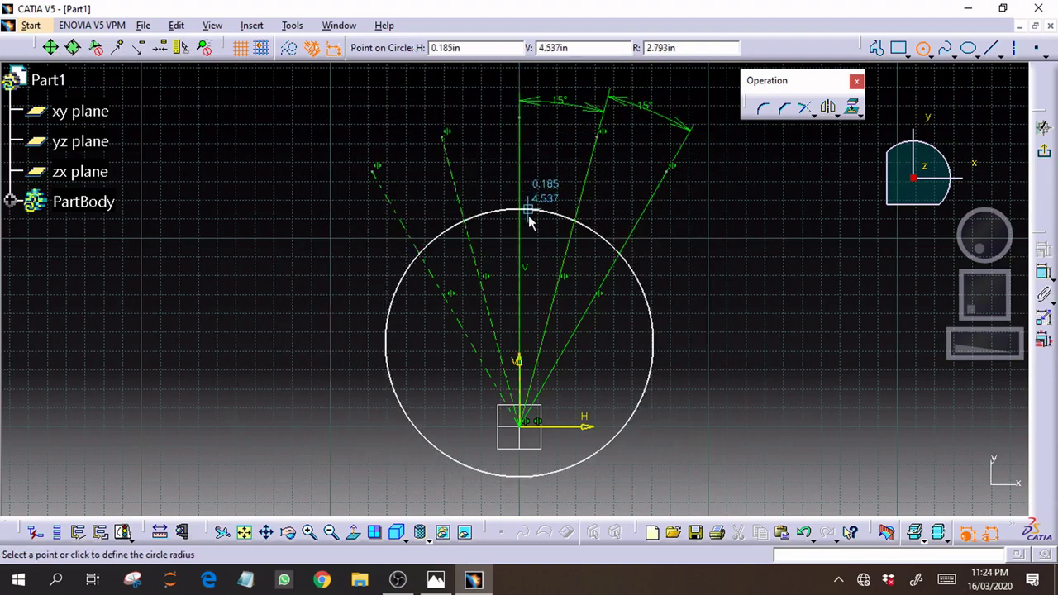
Complete the lower hole circle on the vertical axis with a radius of 0.38/2 in
left_click_drag(695, 48, 631, 48)
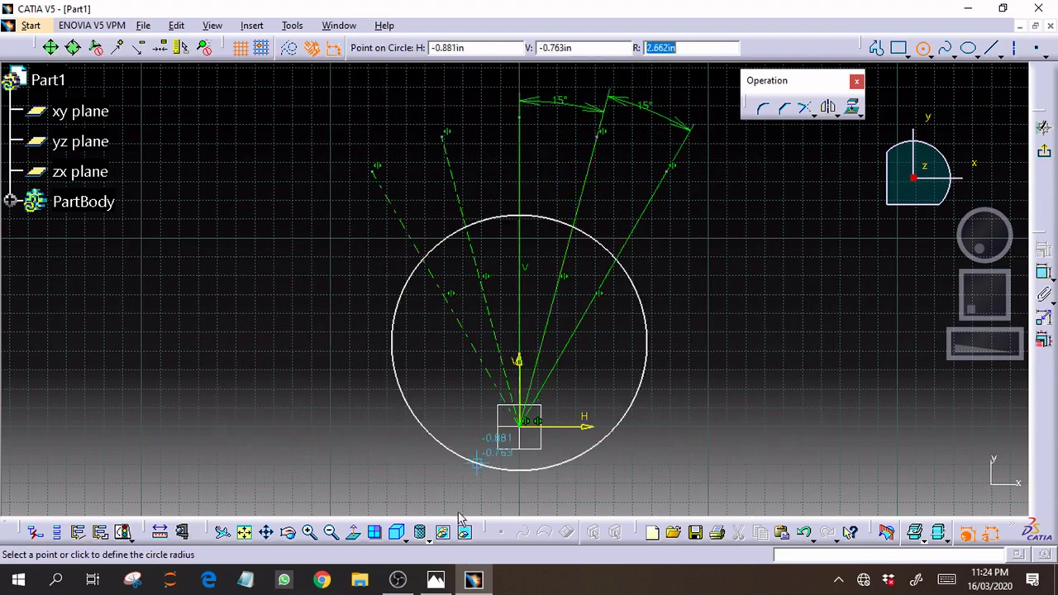
left_click(436, 579)
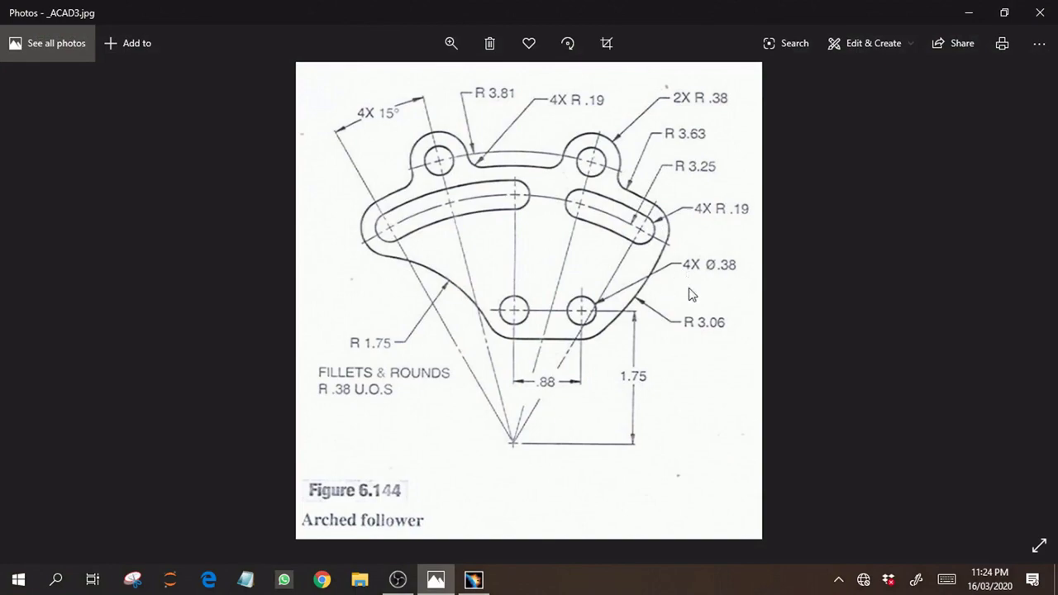
left_click(435, 579)
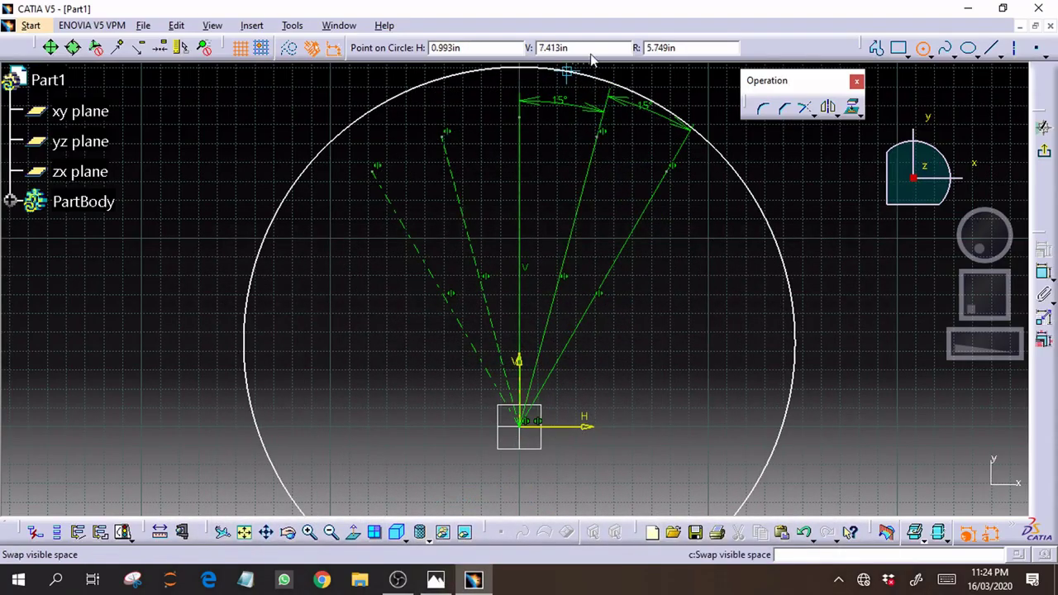
left_click_drag(699, 47, 636, 51)
type("0.38/2")
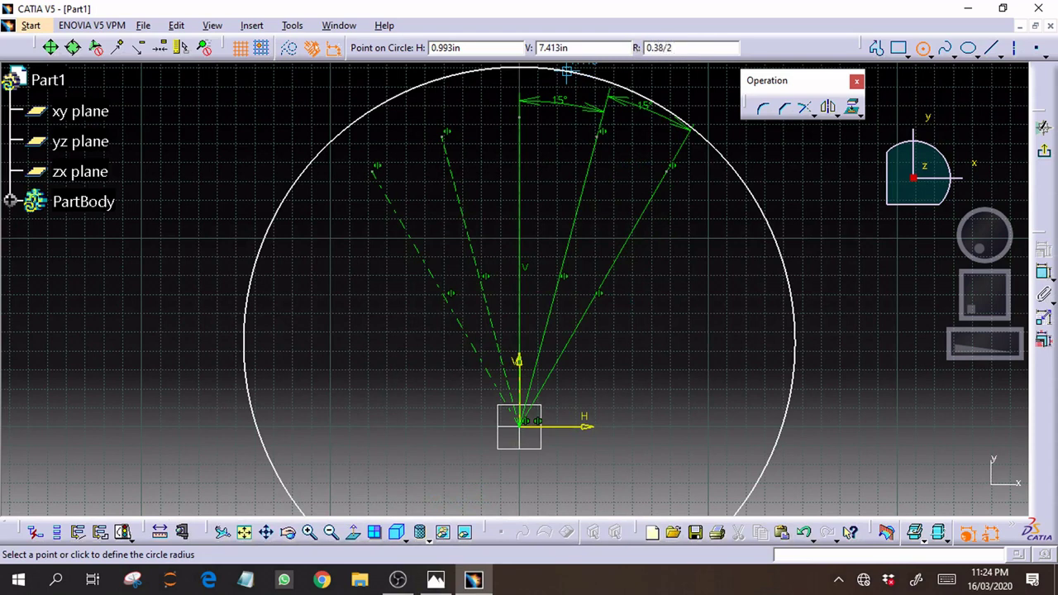
key("Return")
left_click(678, 384)
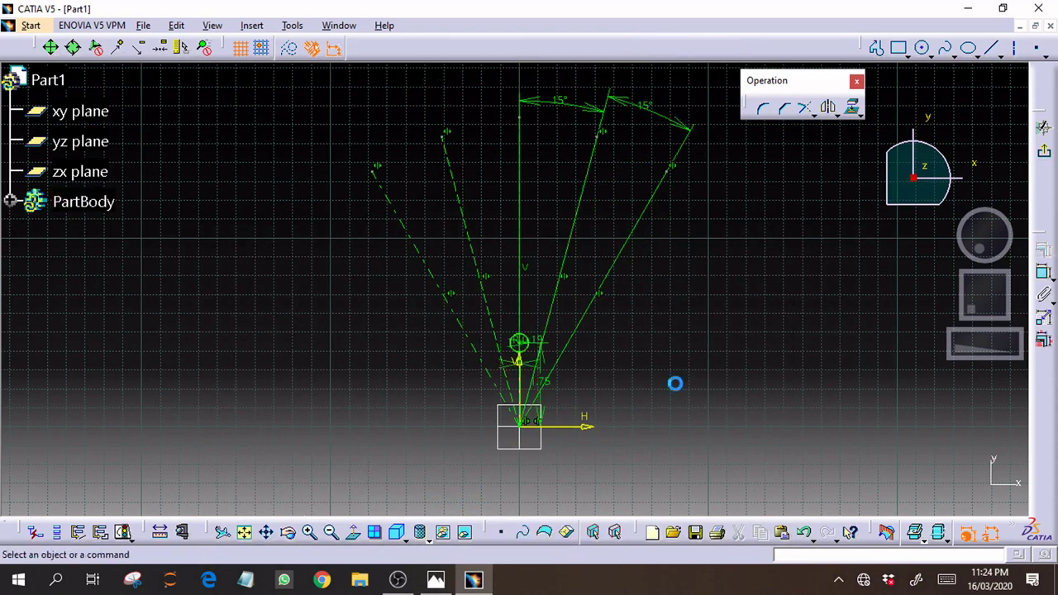
Draw a second circle of radius 0.19 in, level with the first and about 1.15 in to its right
mouse_move(950, 360)
left_mouse_down()
mouse_move(1003, 345)
mouse_move(996, 329)
left_mouse_up()
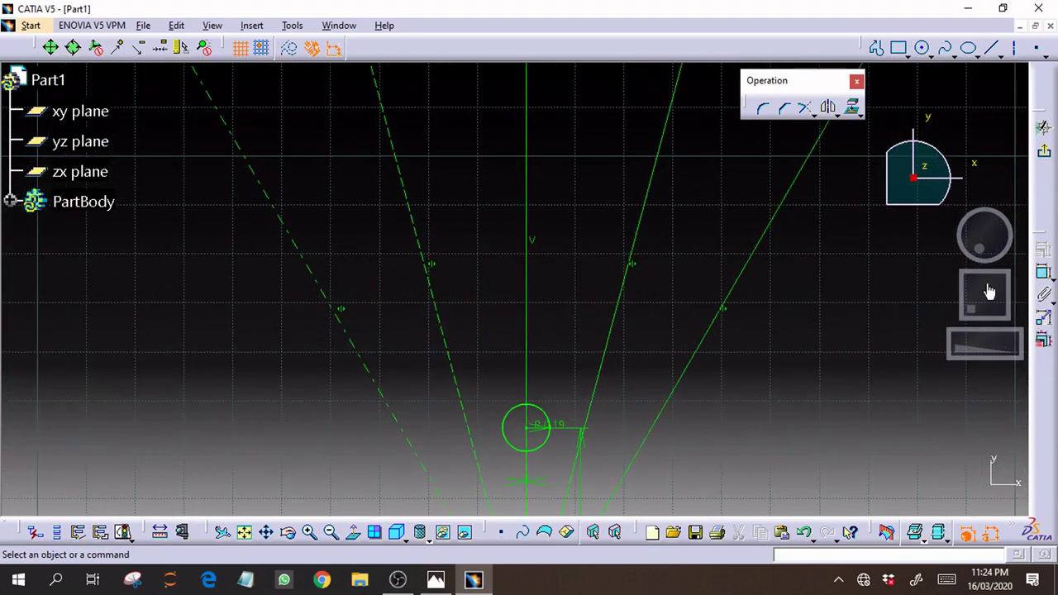
mouse_move(985, 287)
left_mouse_down()
mouse_move(979, 264)
mouse_move(968, 265)
left_mouse_up()
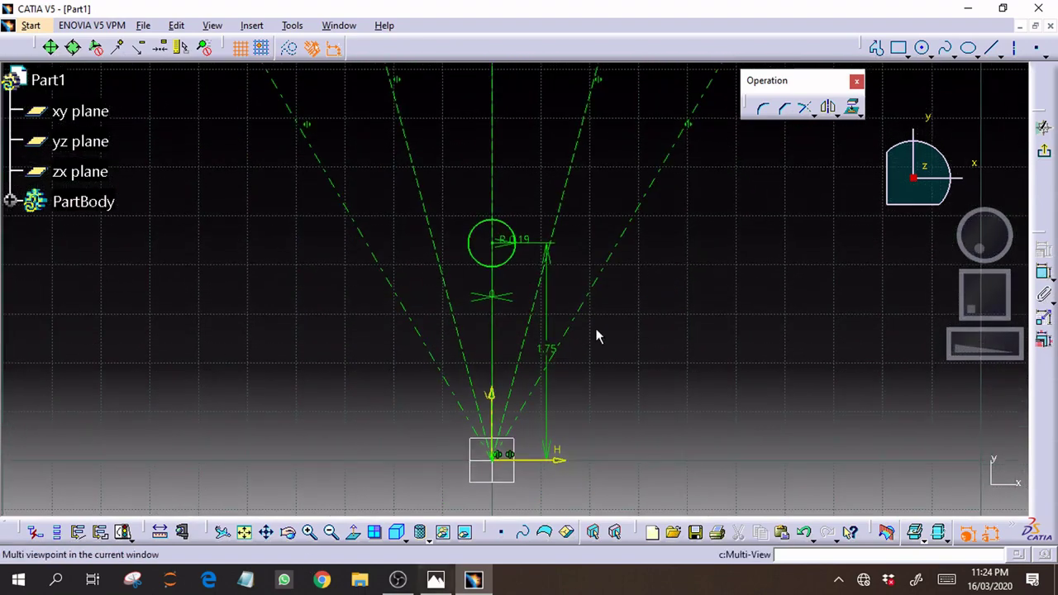
left_click(922, 47)
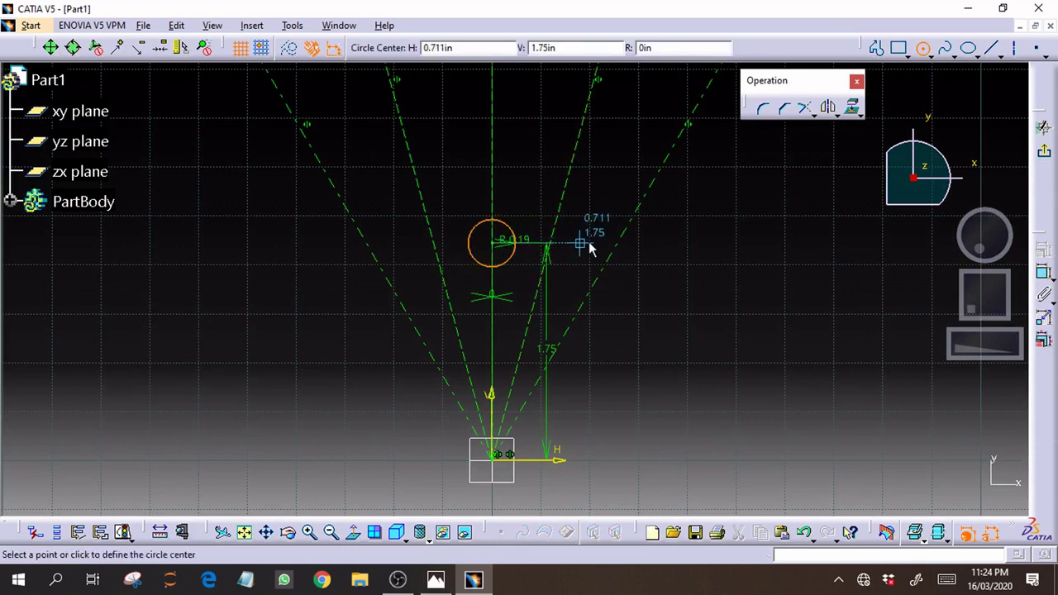
left_click(635, 244)
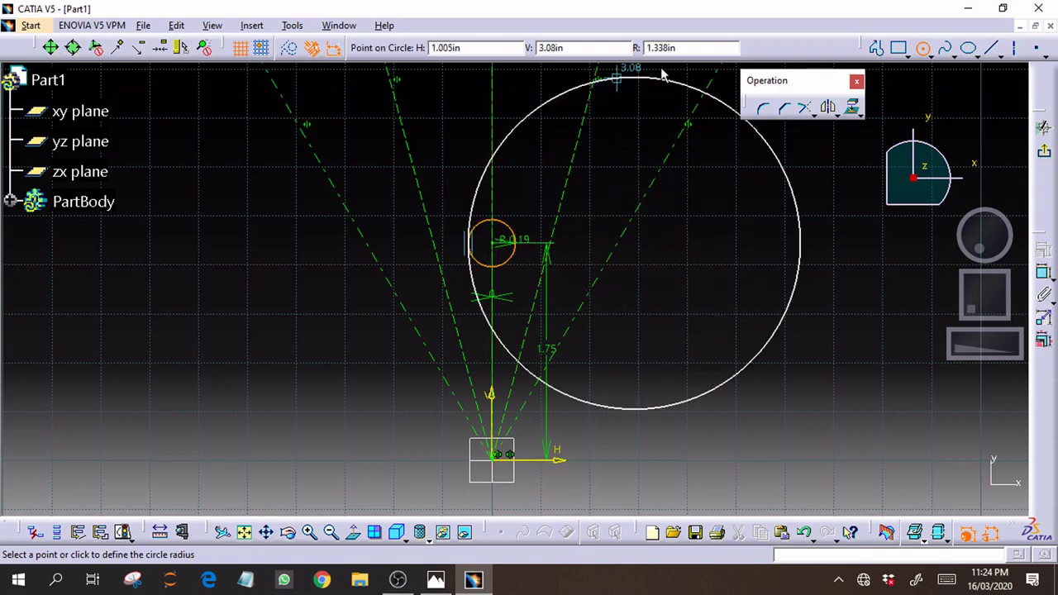
left_click_drag(690, 50, 592, 44)
type("0")
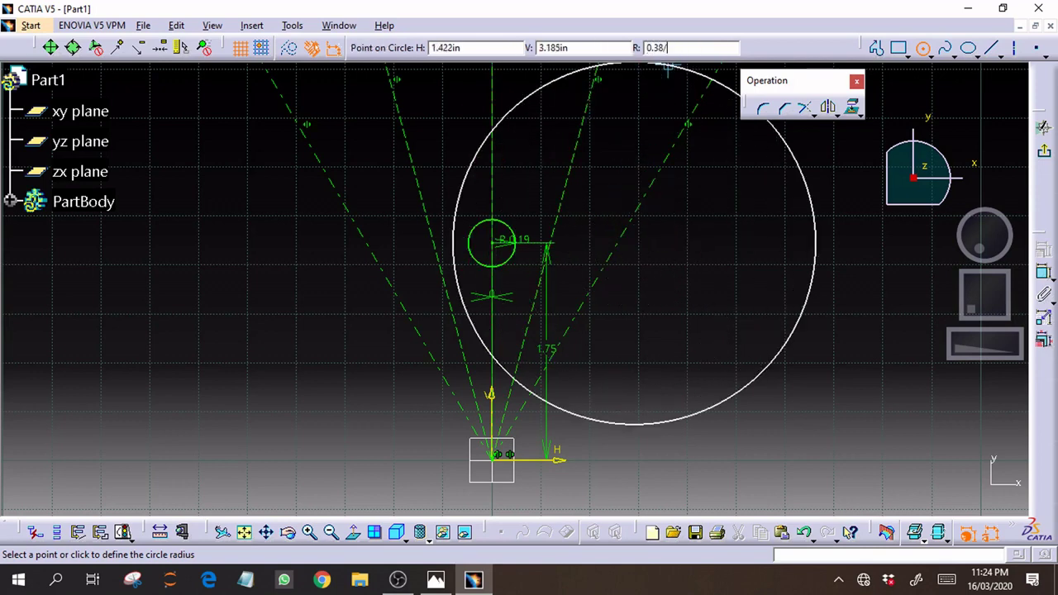
type(".38")
key("Return")
left_click(645, 338)
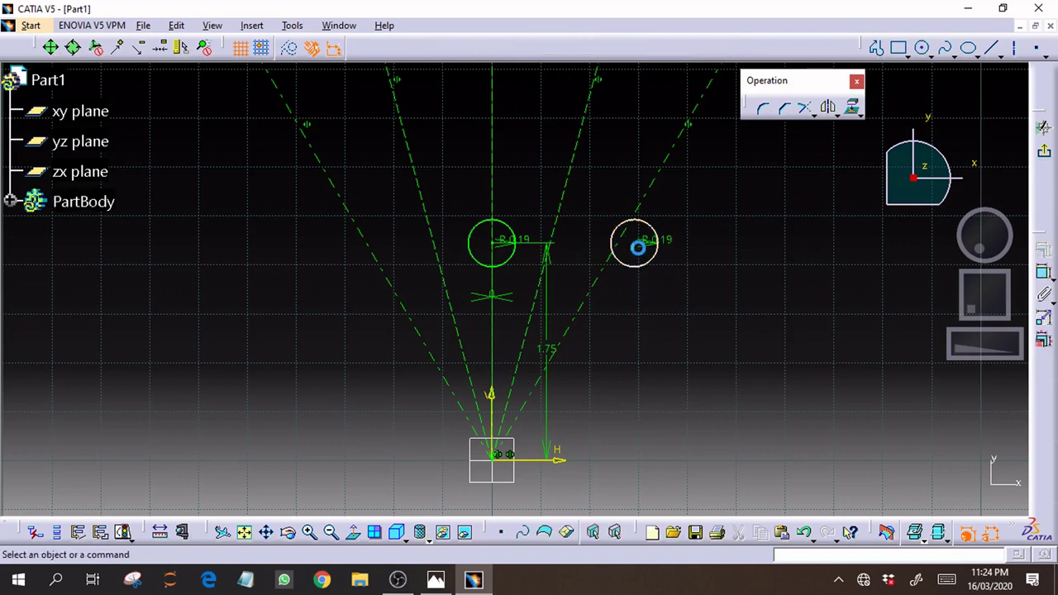
Dimension the horizontal distance between the two hole centers and set it to 0.88 in
left_click(492, 242)
left_click(1043, 272)
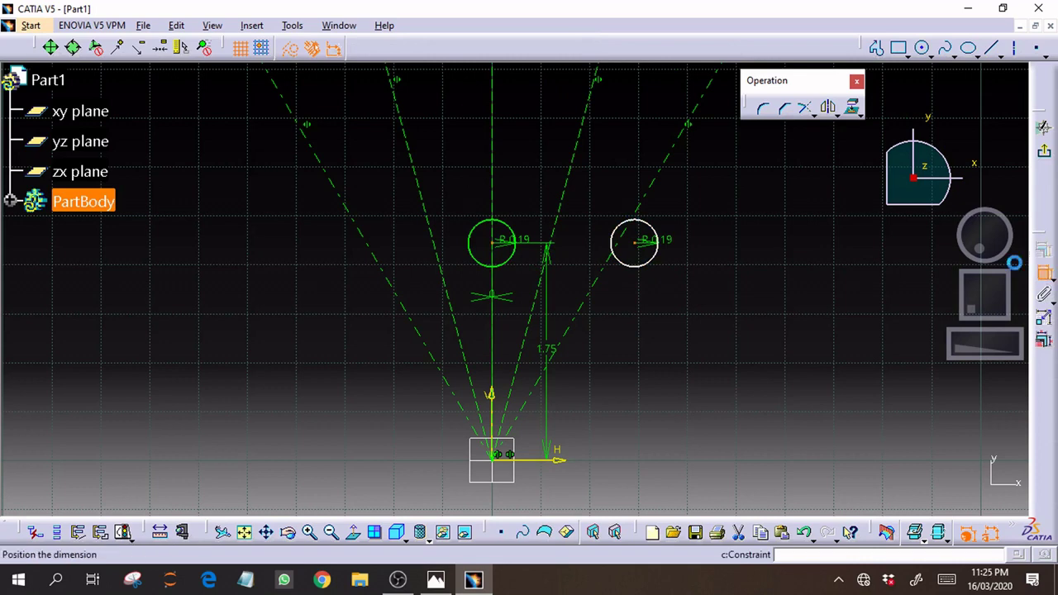
left_click(554, 514)
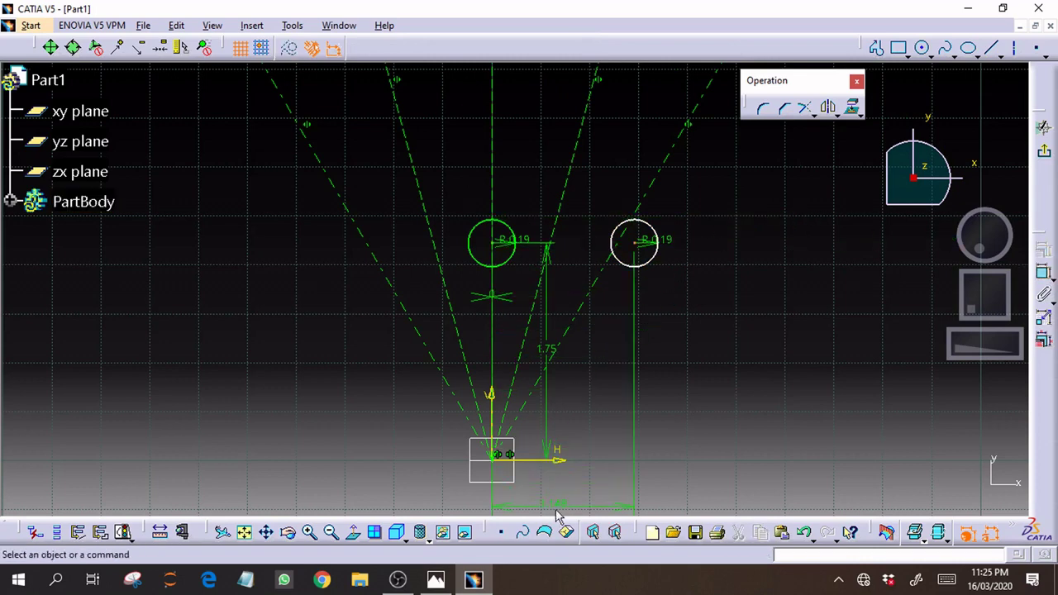
left_click(436, 581)
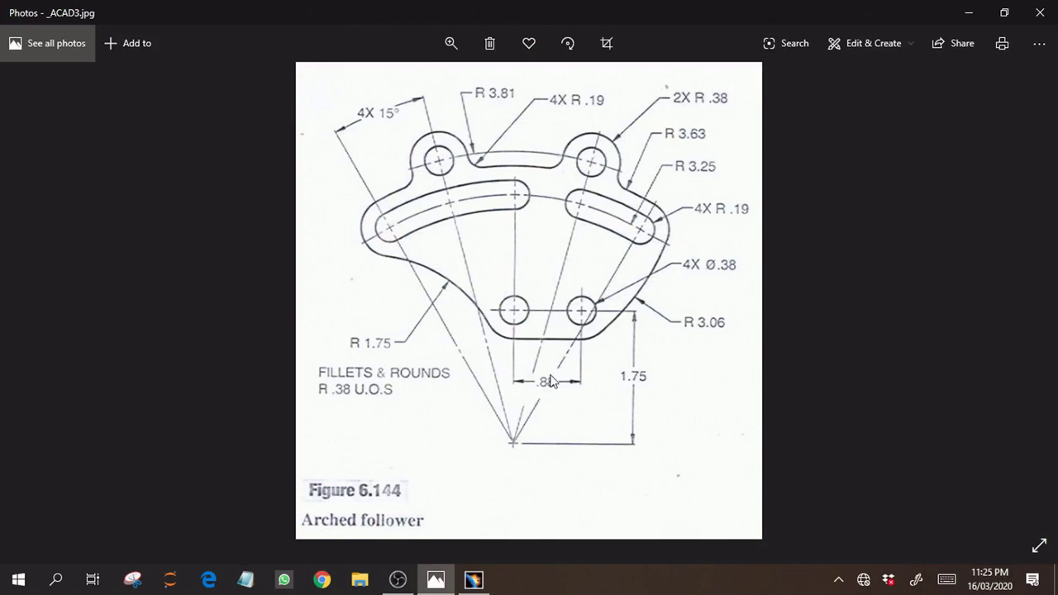
left_click(472, 581)
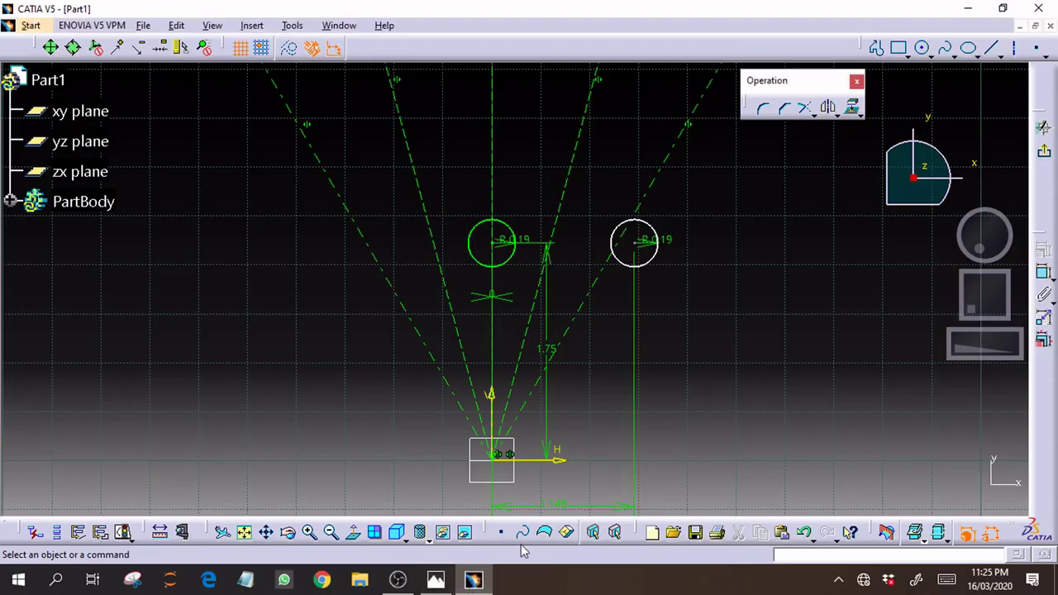
double_click(567, 502)
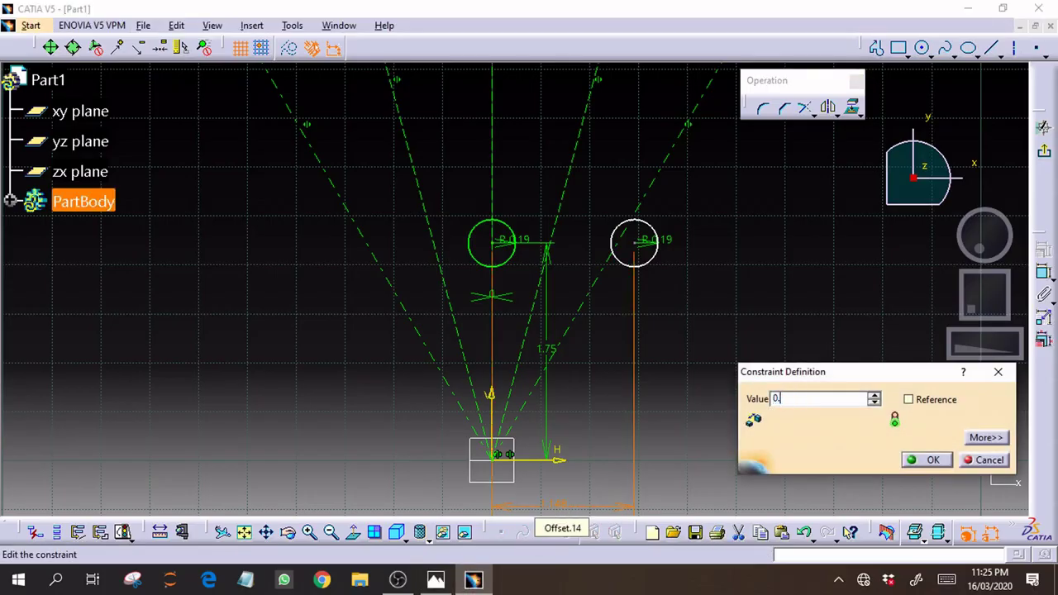
key("Return")
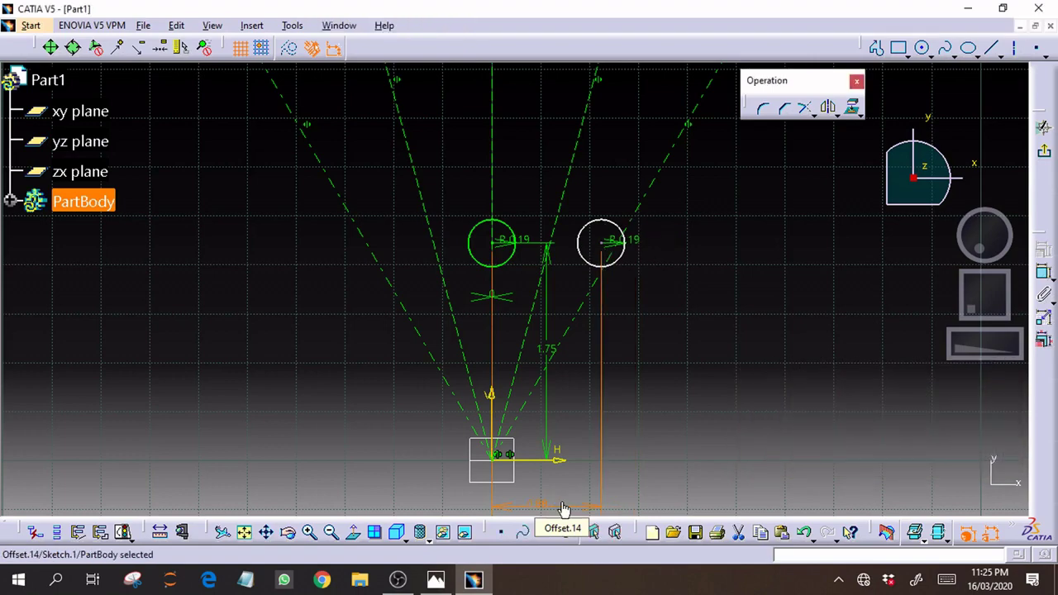
left_click(732, 425)
Check the outline near the lower holes in the reference drawing and draw a circle of radius 0.38 in concentric with the right hole
left_click_drag(1004, 346, 952, 346)
left_click_drag(975, 302, 988, 294)
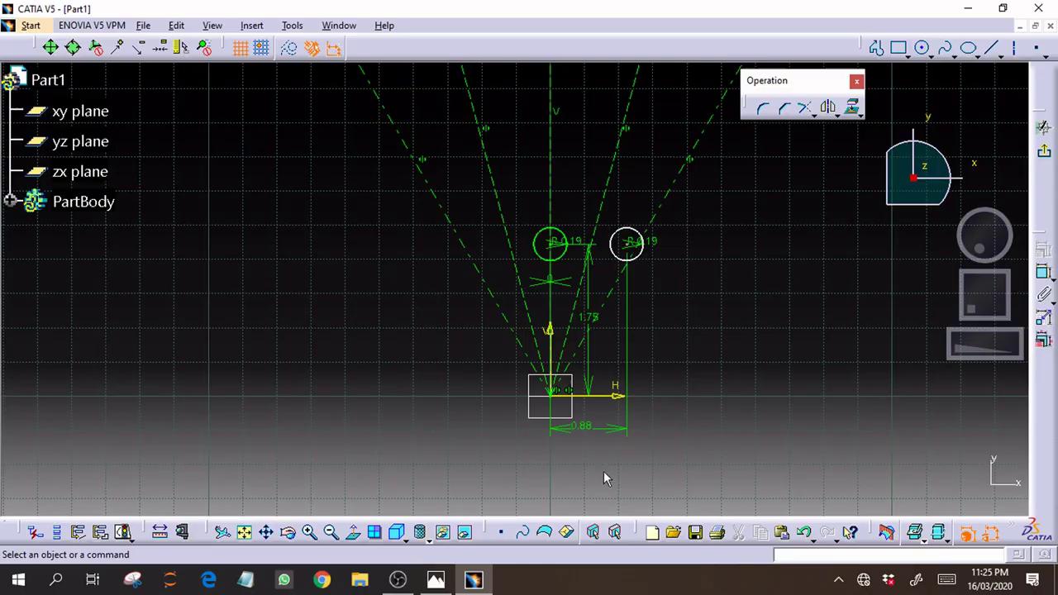
left_click(435, 581)
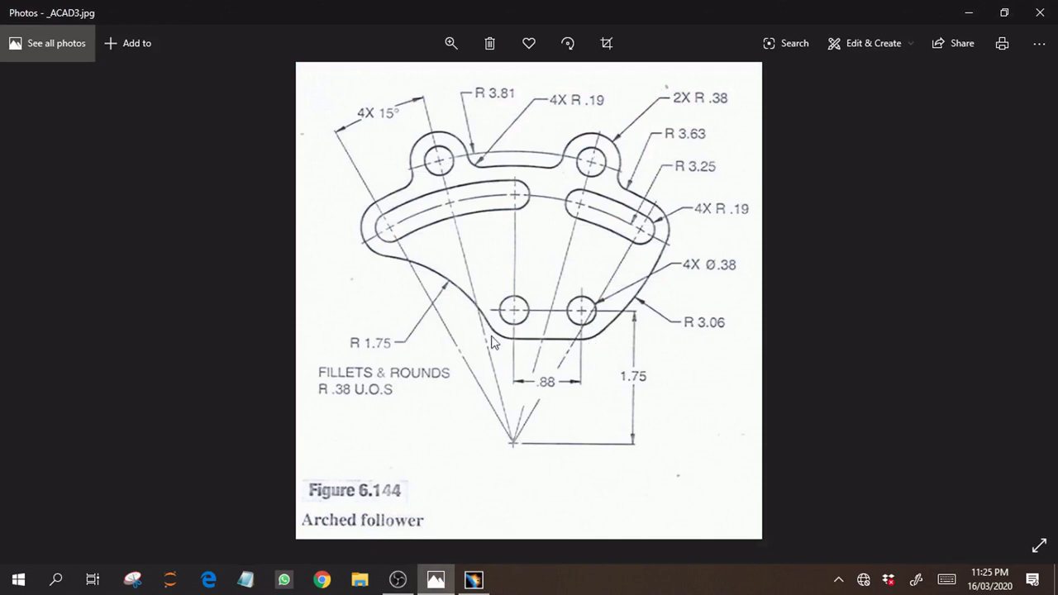
left_click(436, 581)
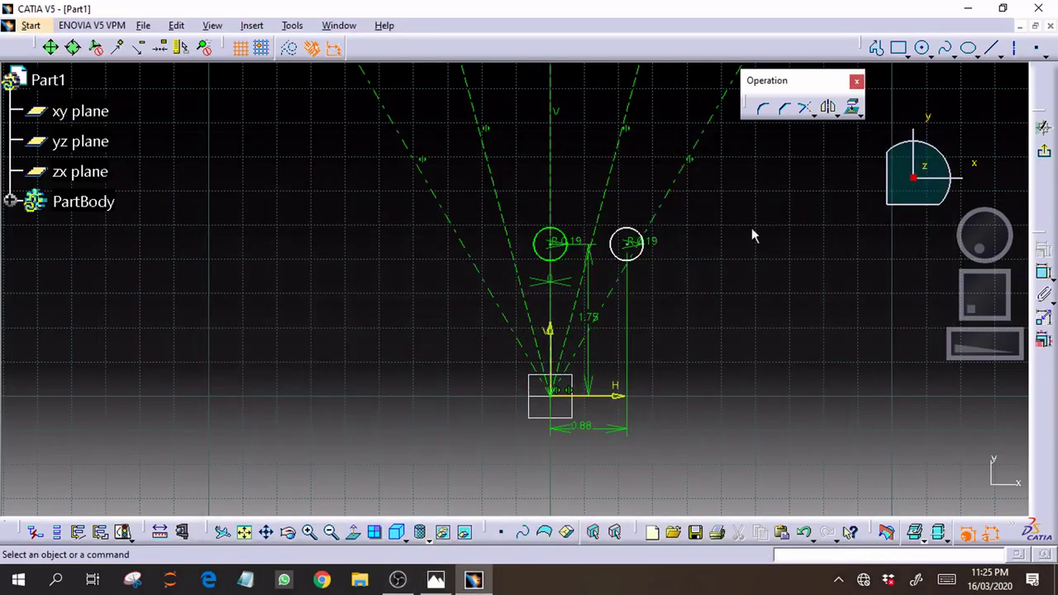
left_click(922, 48)
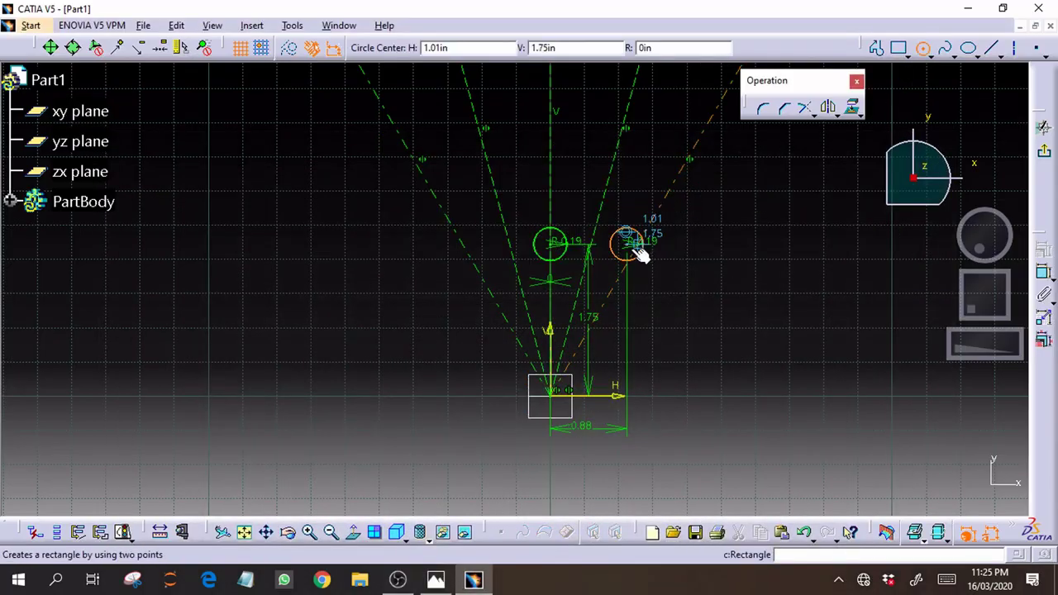
left_click_drag(964, 348, 1003, 344)
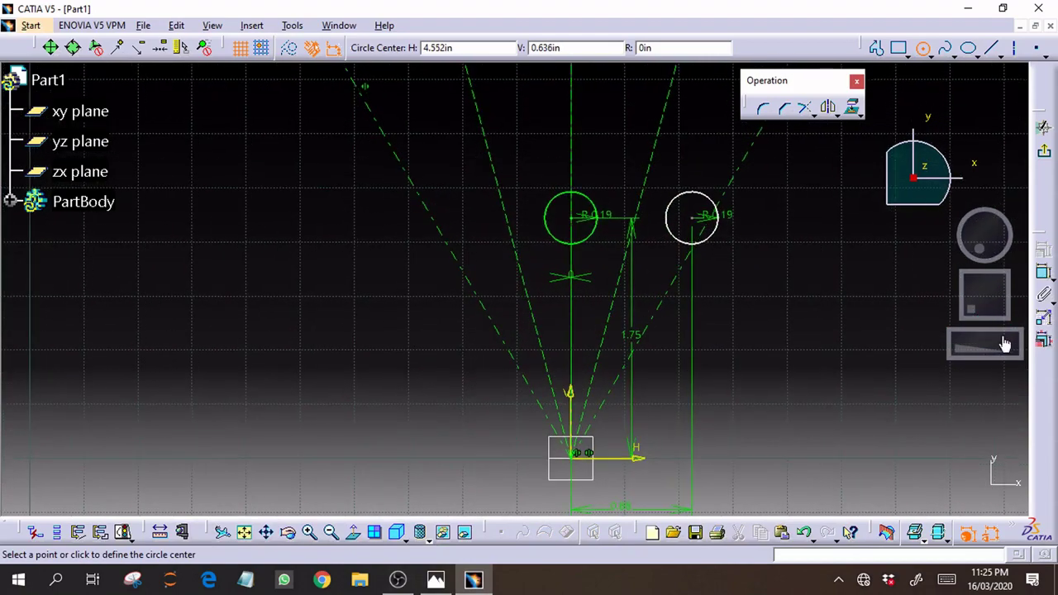
left_click(691, 218)
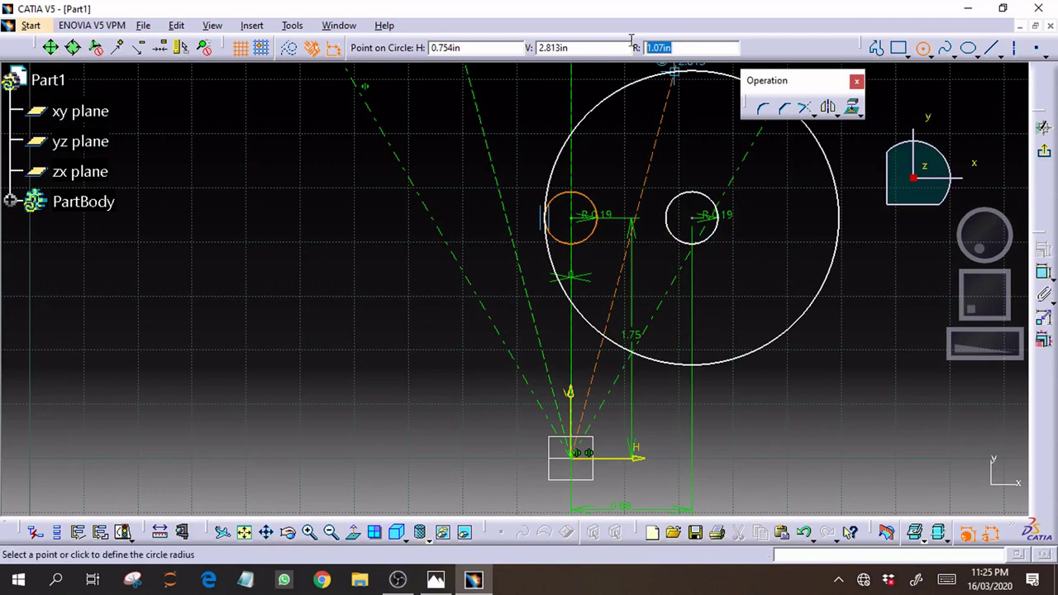
type("0.38")
key("Return")
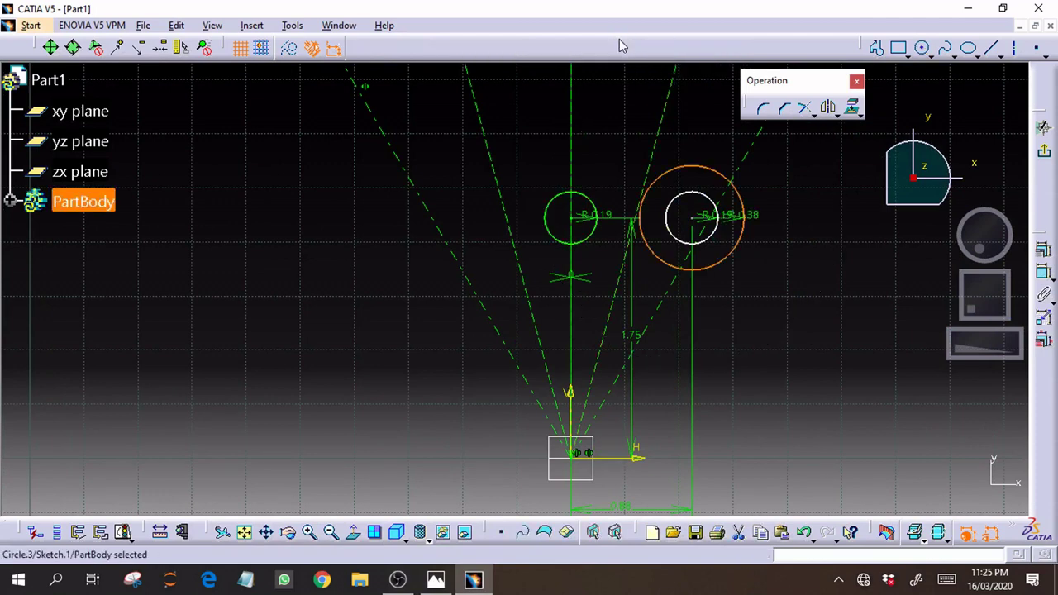
left_click(820, 257)
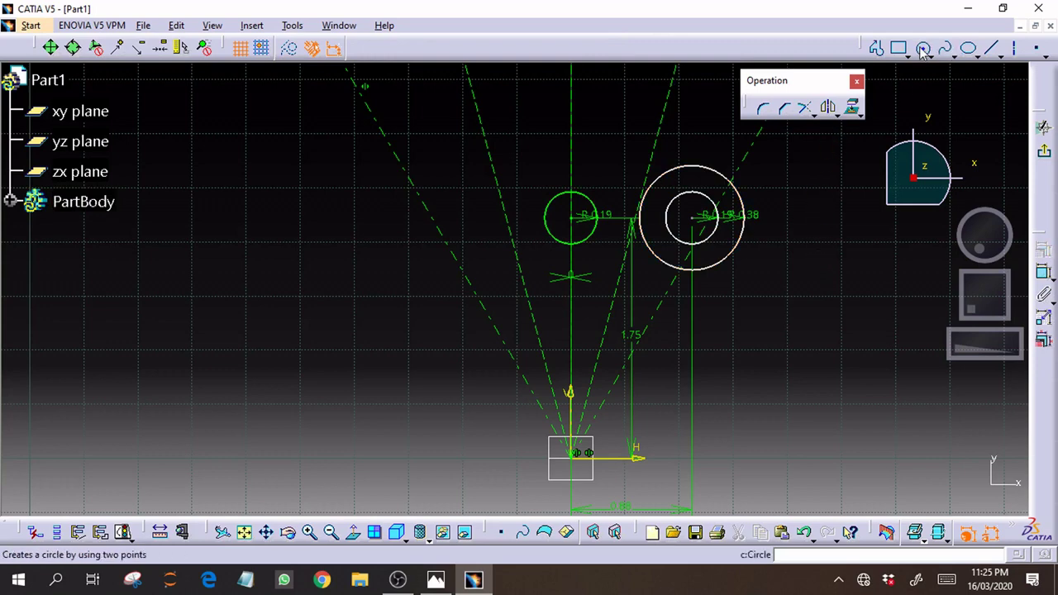
Draw a circle of radius 0.38 in concentric with the lower hole on the vertical axis
left_click(968, 47)
left_click(567, 213)
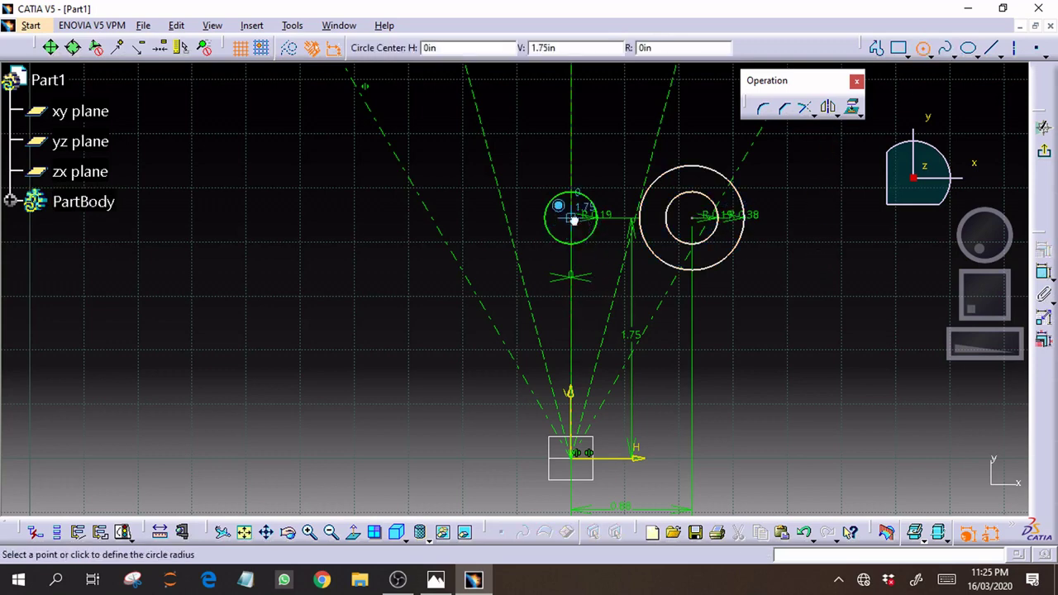
double_click(684, 48)
type("0")
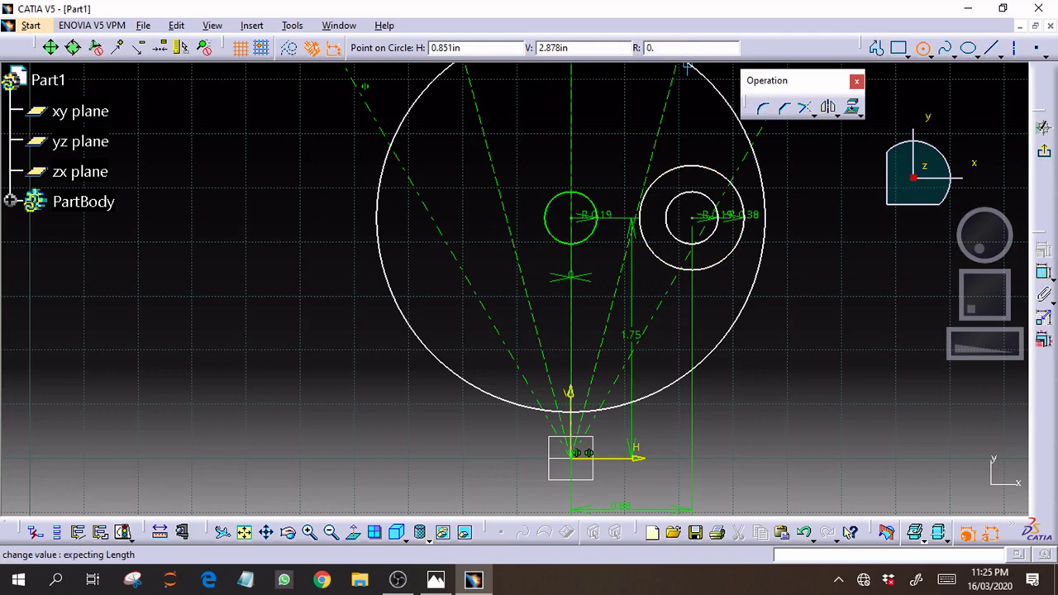
type(".38")
key("Return")
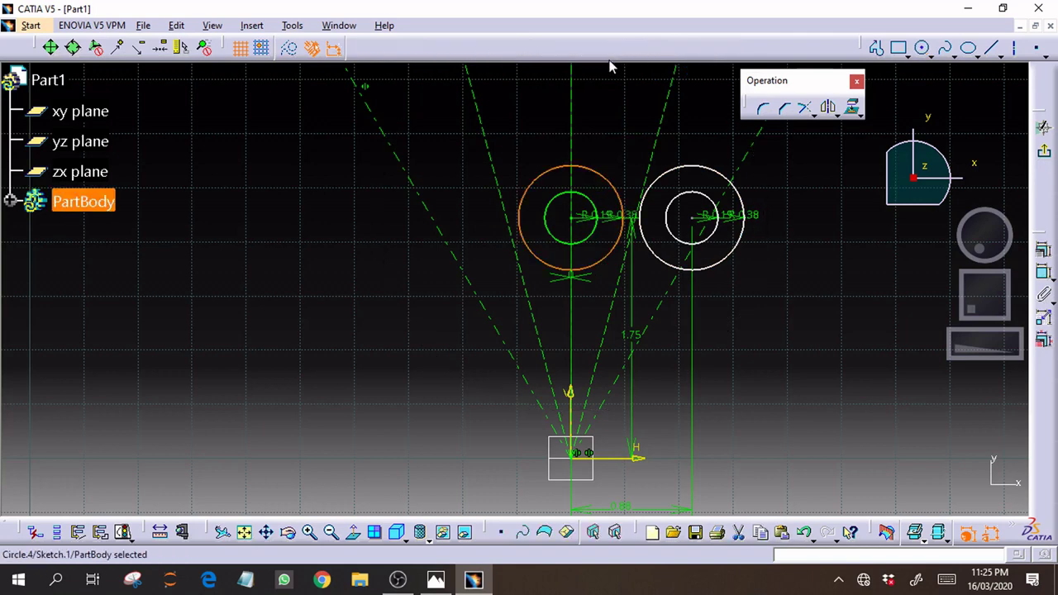
left_click(782, 282)
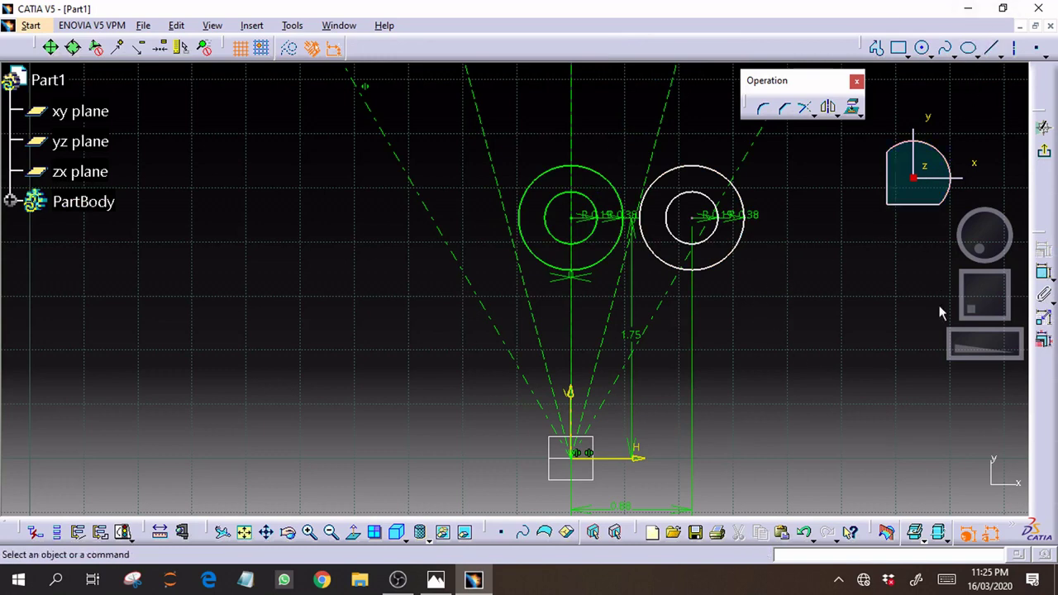
Join the undersides of the two 0.38 in radius circles with a bi-tangent line
left_click(1000, 55)
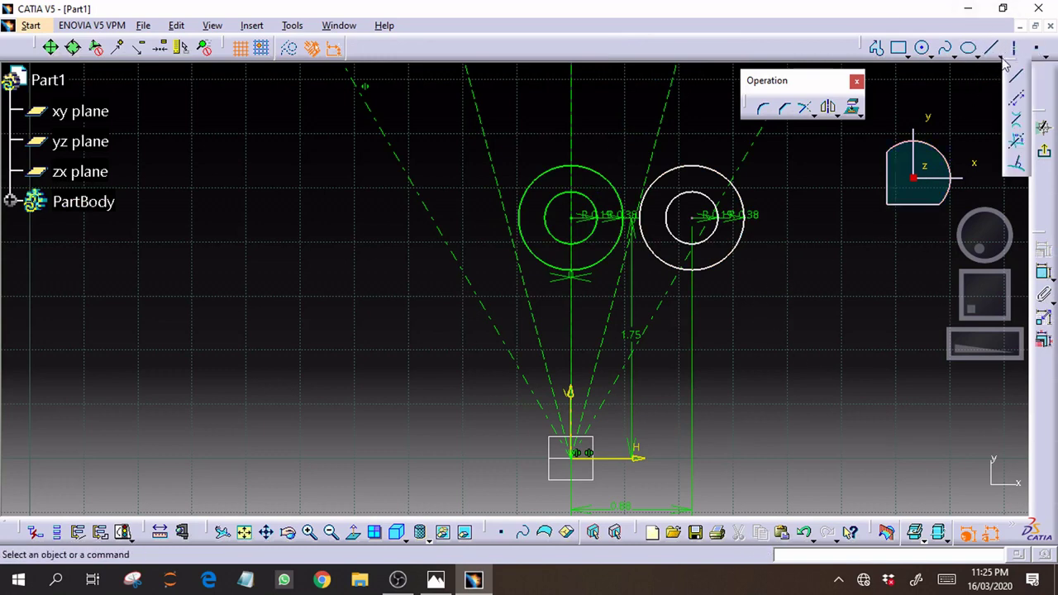
left_click(1016, 119)
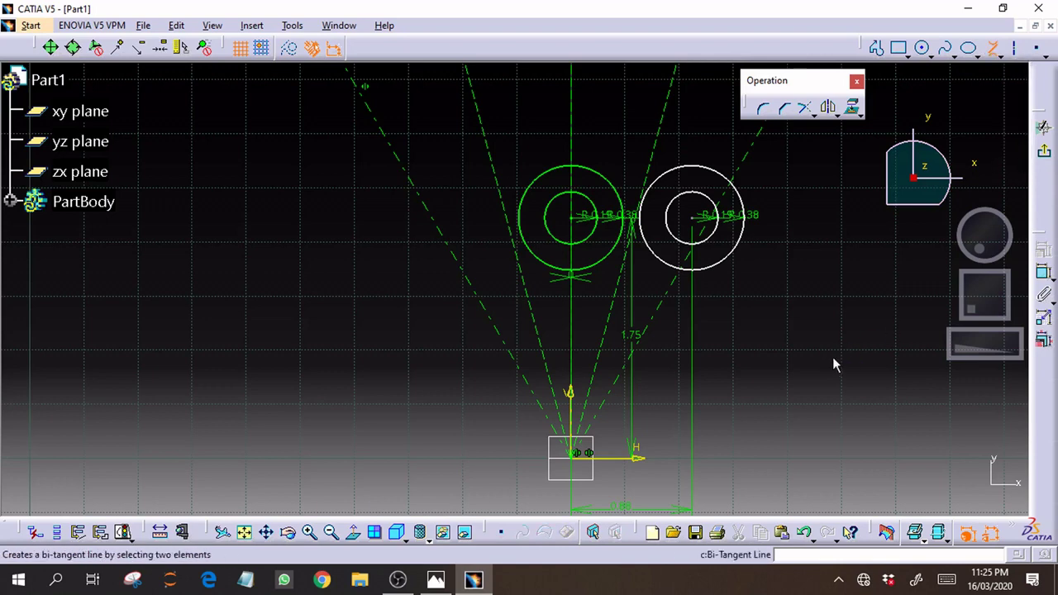
left_click(704, 273)
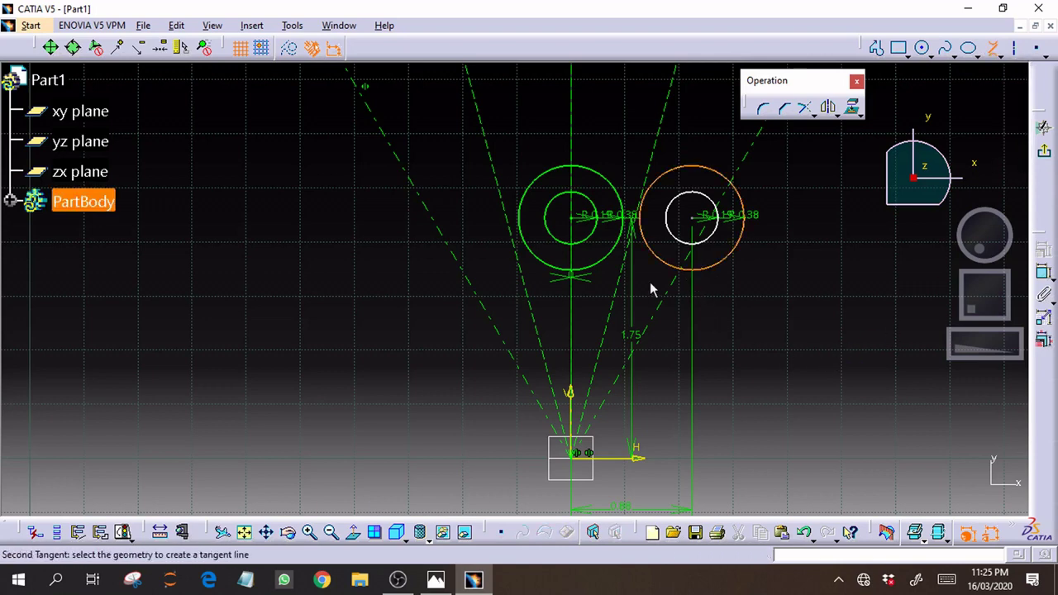
left_click(577, 269)
left_click(576, 269)
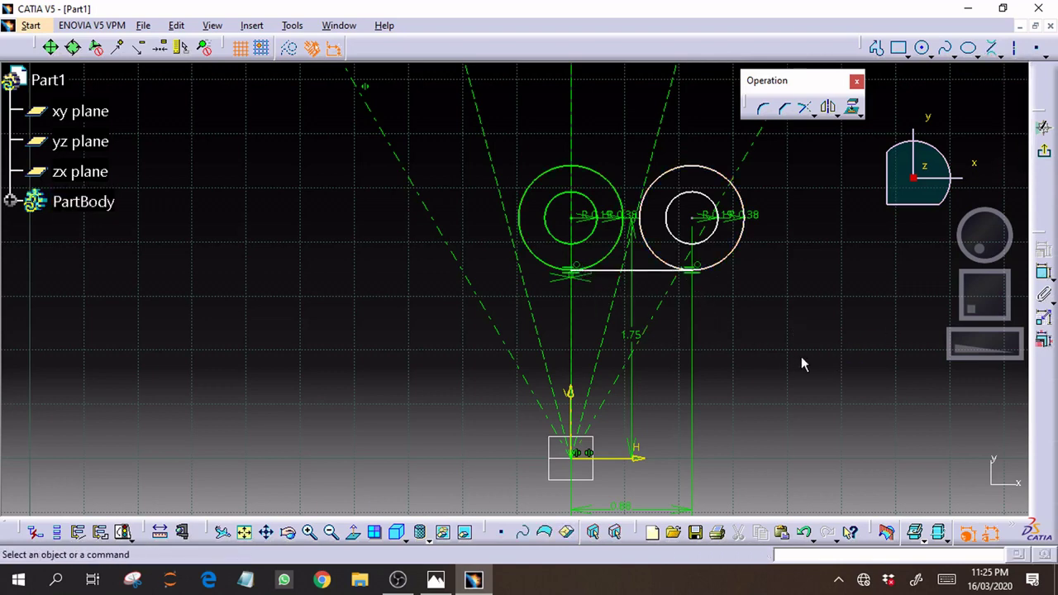
Check the slots in the reference drawing and start a cylindrical elongated hole centered on the origin, with its slot radius set to 3.25 in
left_click(433, 582)
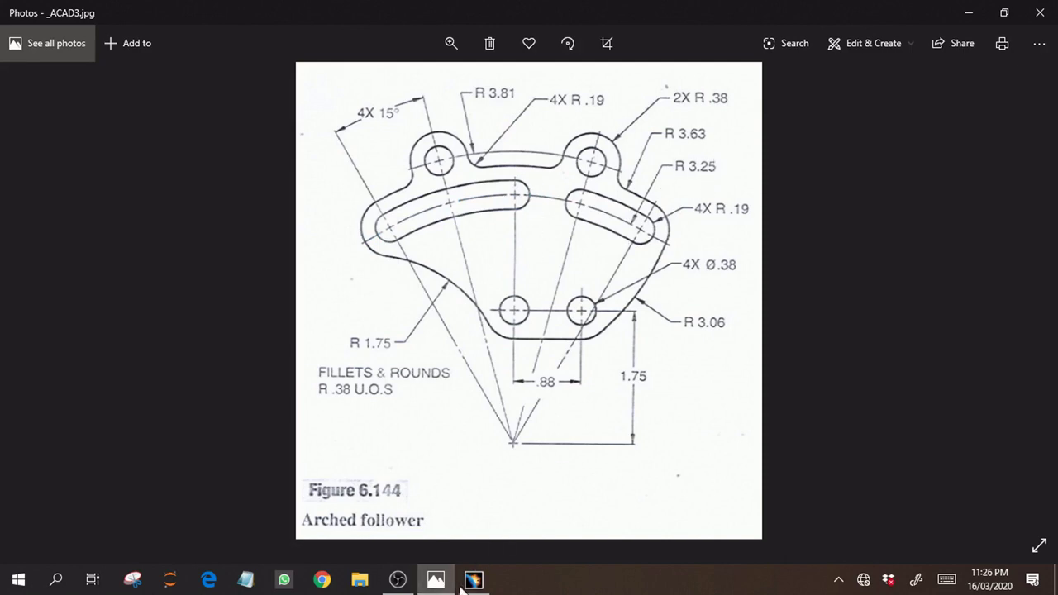
left_click(435, 579)
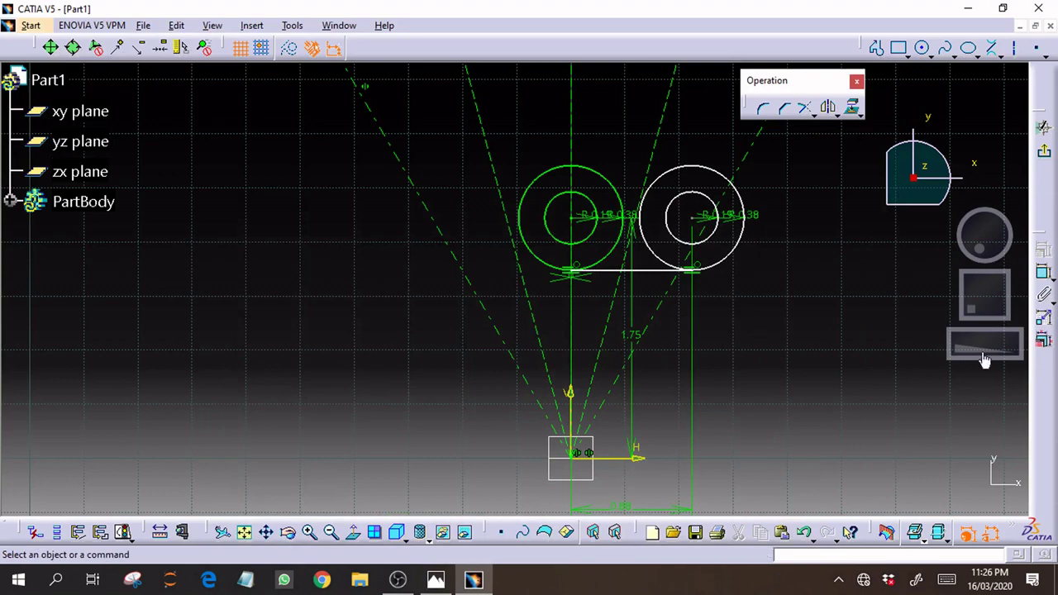
left_click_drag(984, 360, 924, 357)
left_click_drag(994, 291, 993, 326)
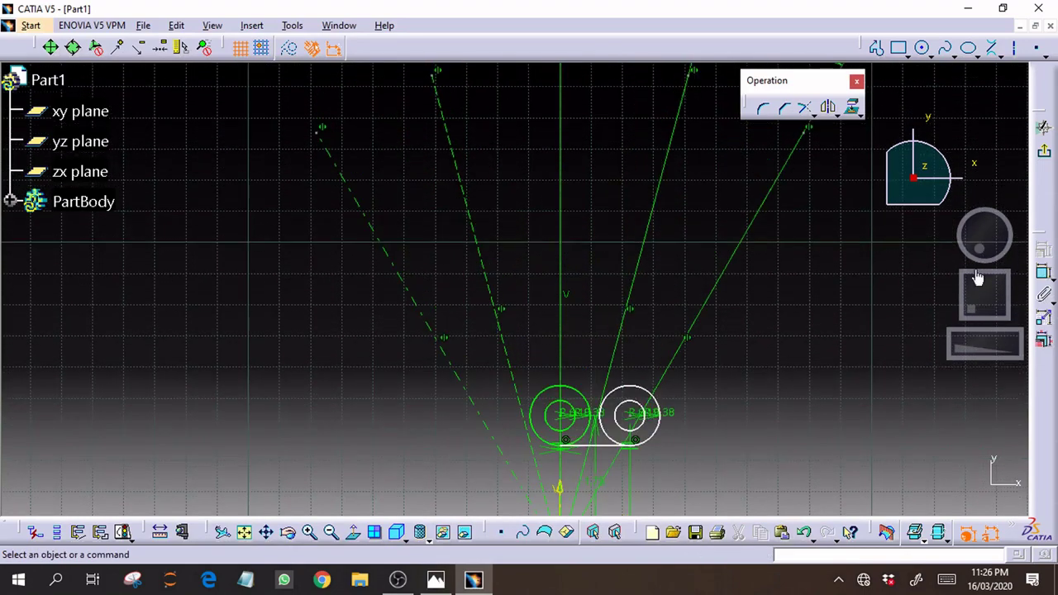
left_click(910, 57)
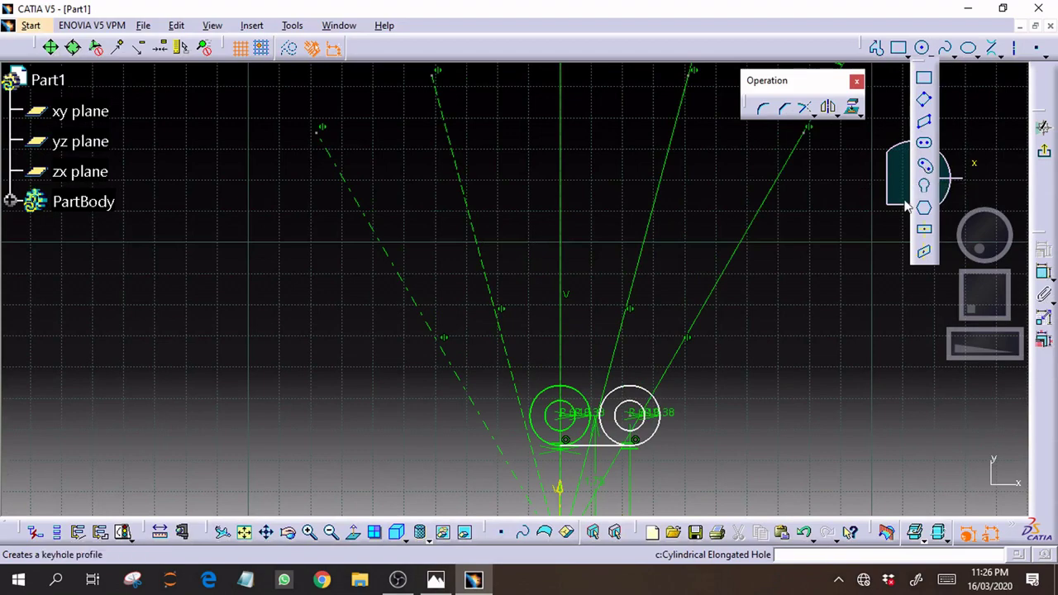
left_click(924, 185)
left_click_drag(1002, 357, 956, 355)
left_click_drag(980, 317, 987, 293)
left_click(553, 437)
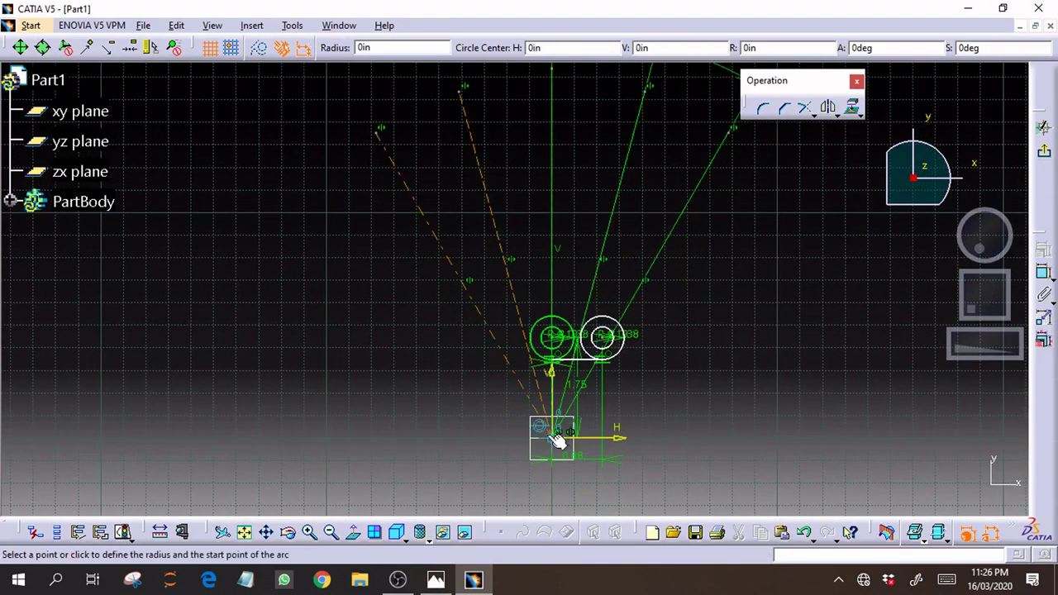
left_click_drag(388, 48, 344, 49)
type("3.25")
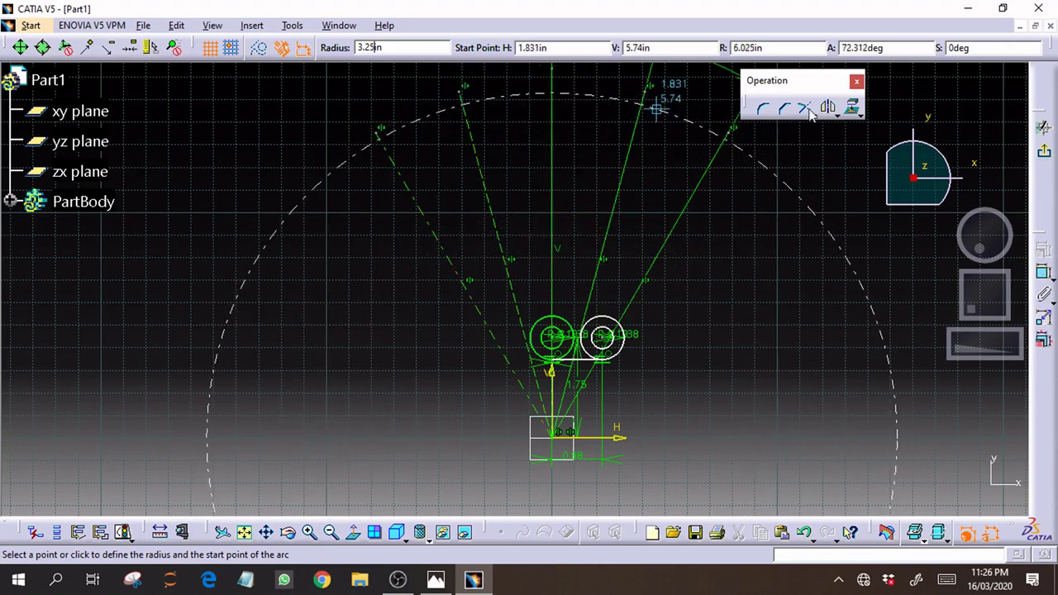
Try a center arc of radius 3.25 in from the vertical axis to beyond the outer left axis, and undo that elongated hole
left_click_drag(785, 47, 672, 44)
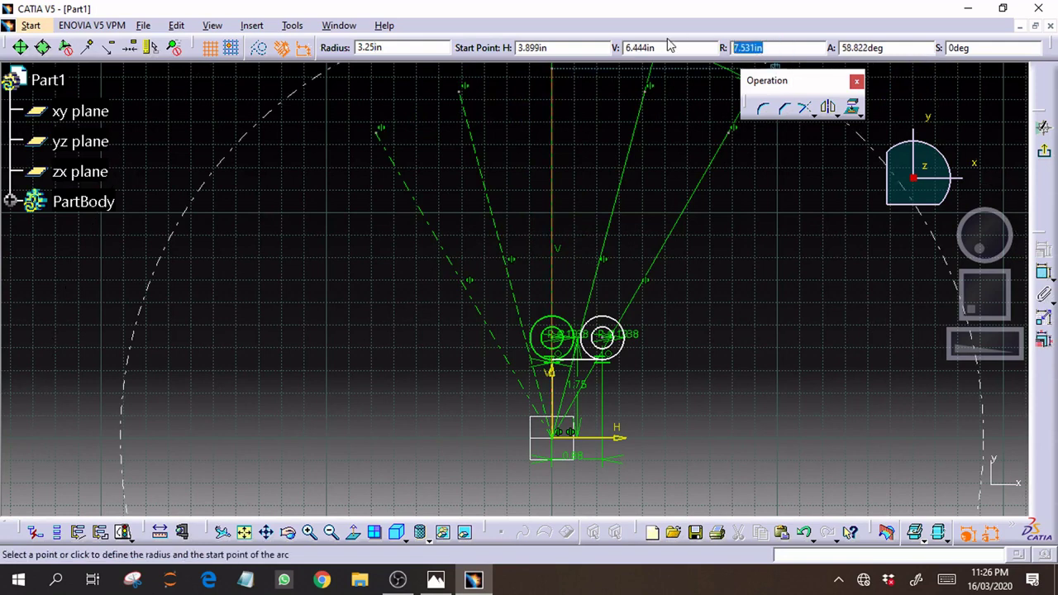
type("3.25")
key("Return")
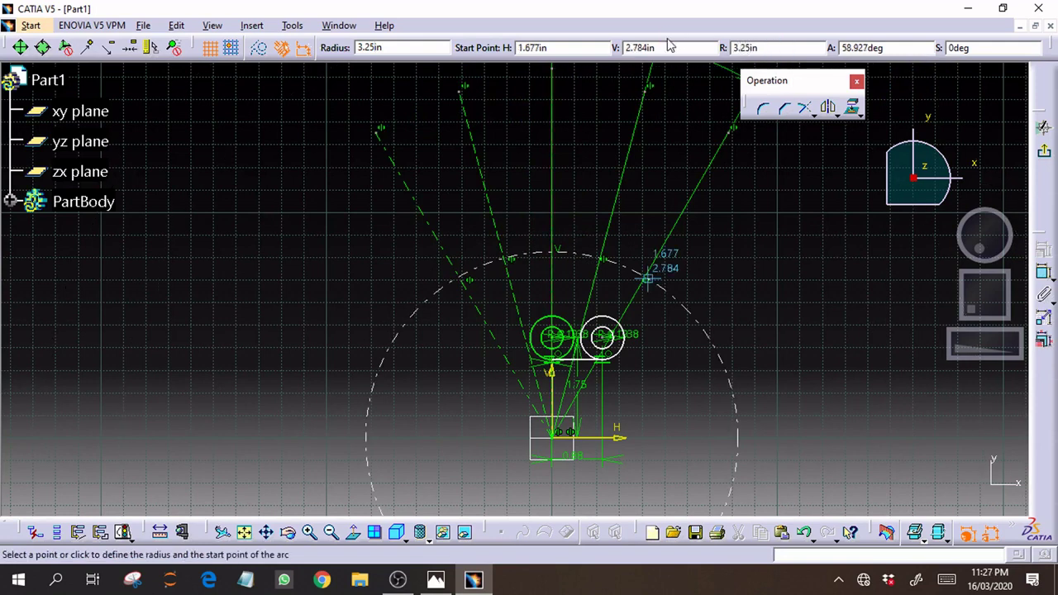
left_click(552, 250)
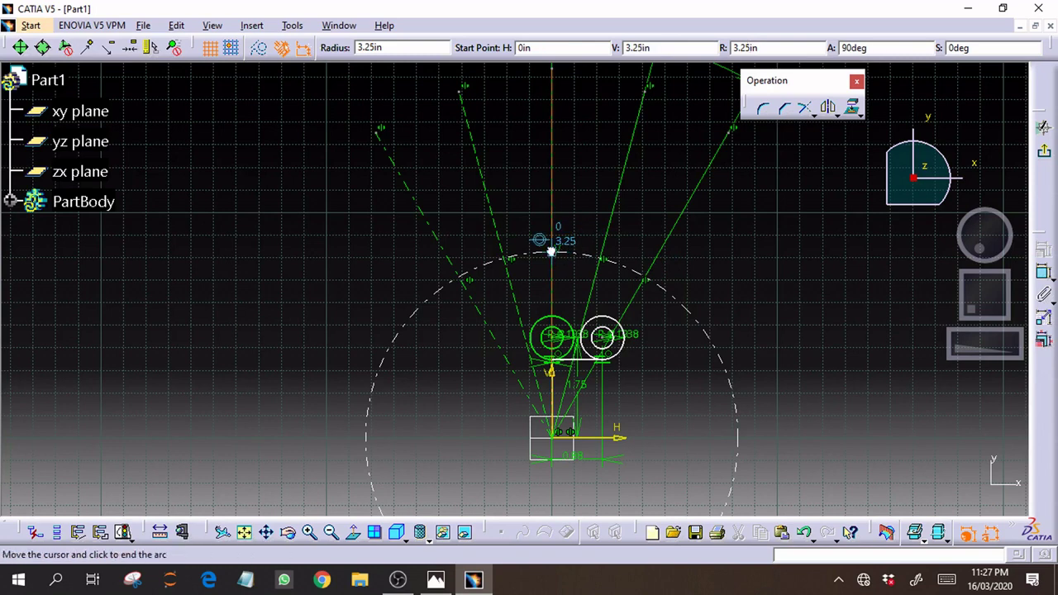
left_click(388, 312)
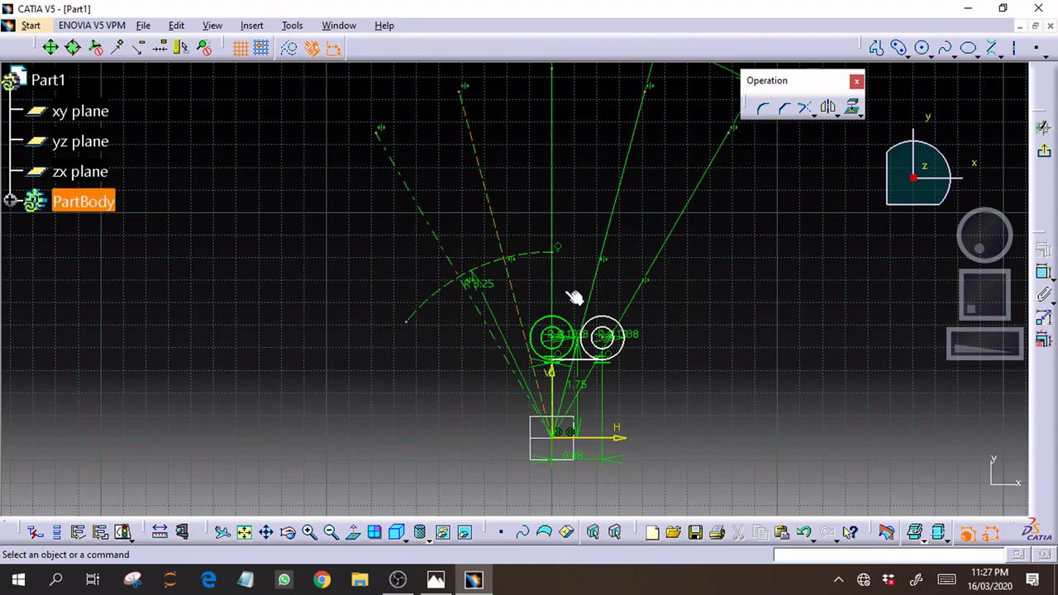
mouse_move(976, 337)
left_mouse_down()
mouse_move(772, 370)
mouse_move(899, 364)
mouse_move(1002, 328)
mouse_move(512, 358)
mouse_move(11, 370)
mouse_move(1038, 377)
left_mouse_up()
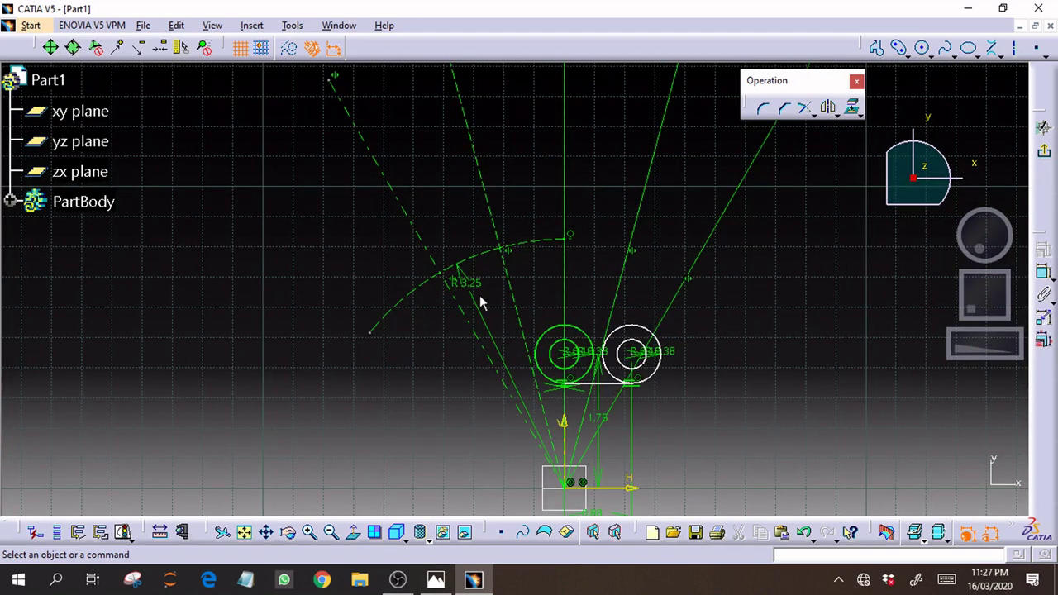
key("ctrl+z")
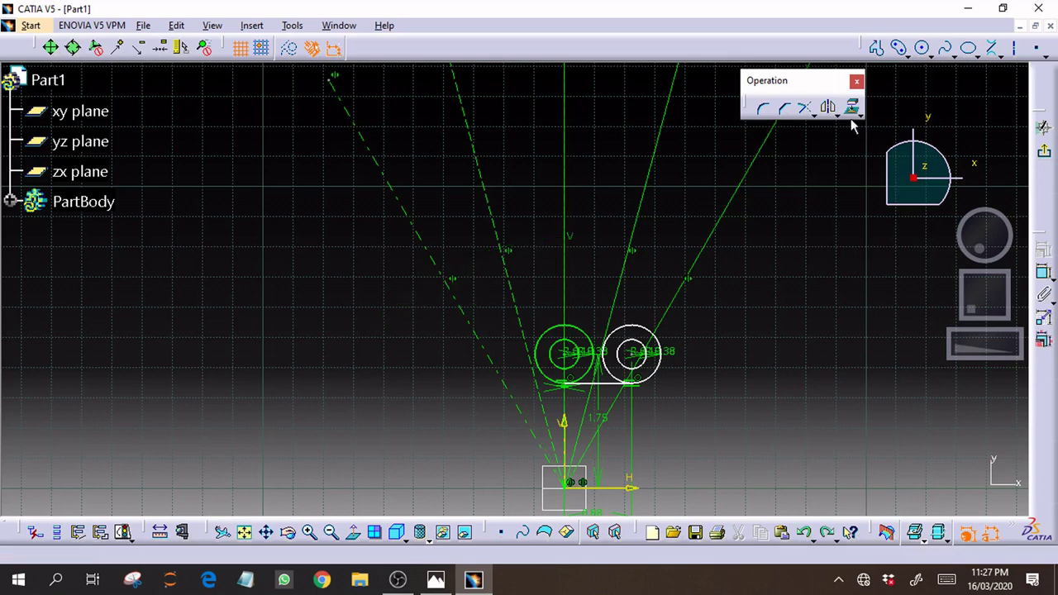
Start a cylindrical elongated hole centered on the origin, with a 3.25 in radius center arc from the vertical axis to the outer left axis
left_click(899, 48)
left_click(944, 47)
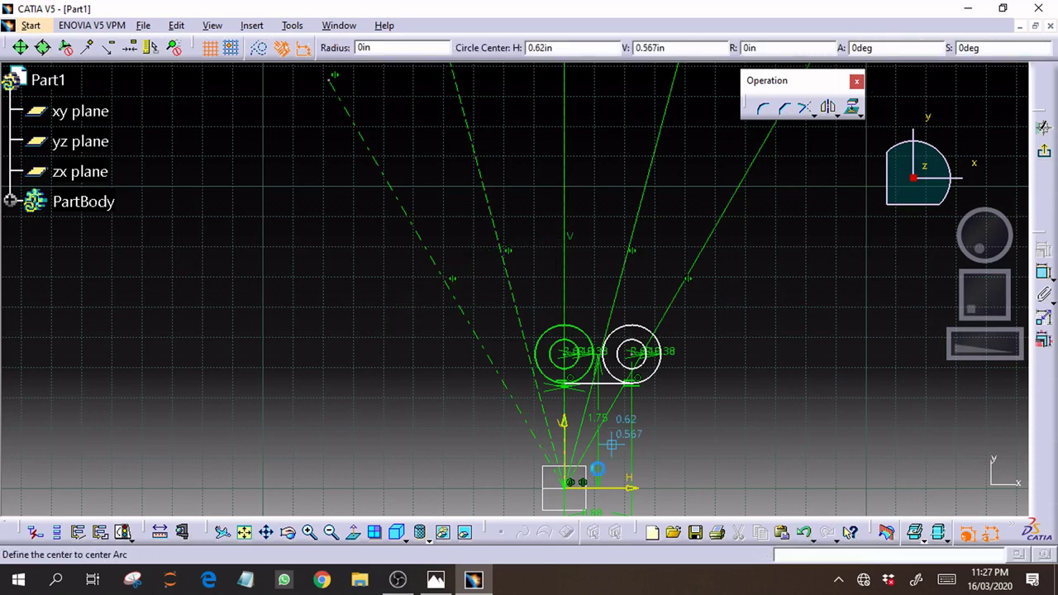
left_click(566, 484)
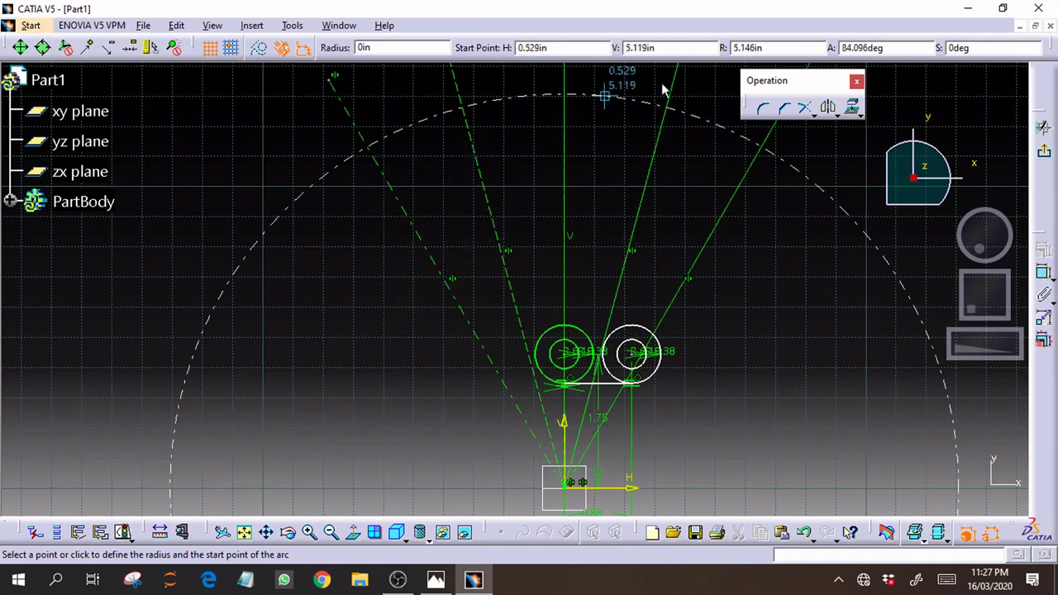
left_click_drag(774, 47, 720, 52)
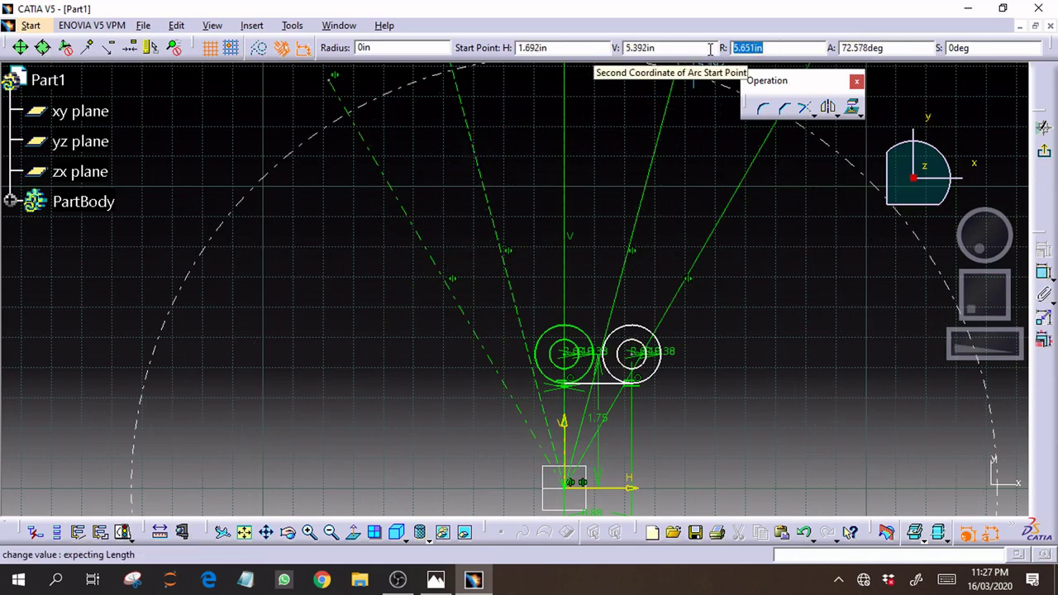
type("3.25")
key("Return")
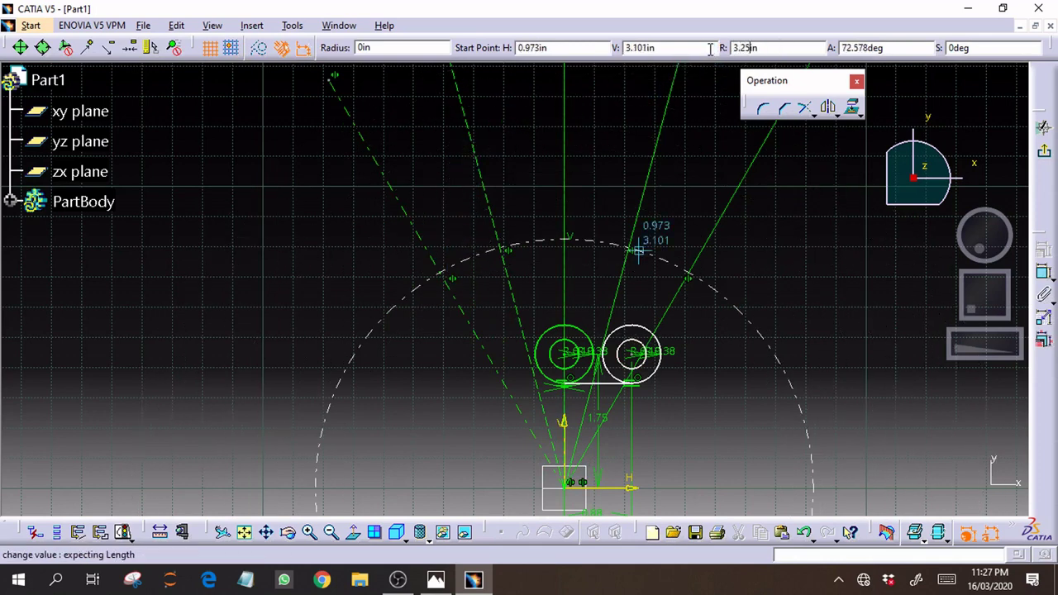
left_click(573, 244)
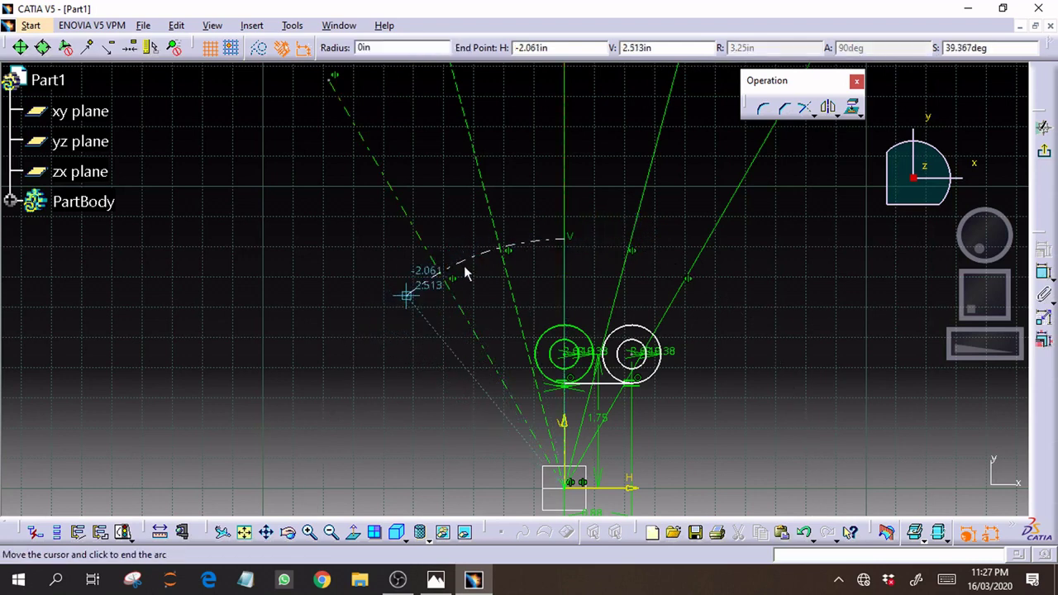
left_click(440, 276)
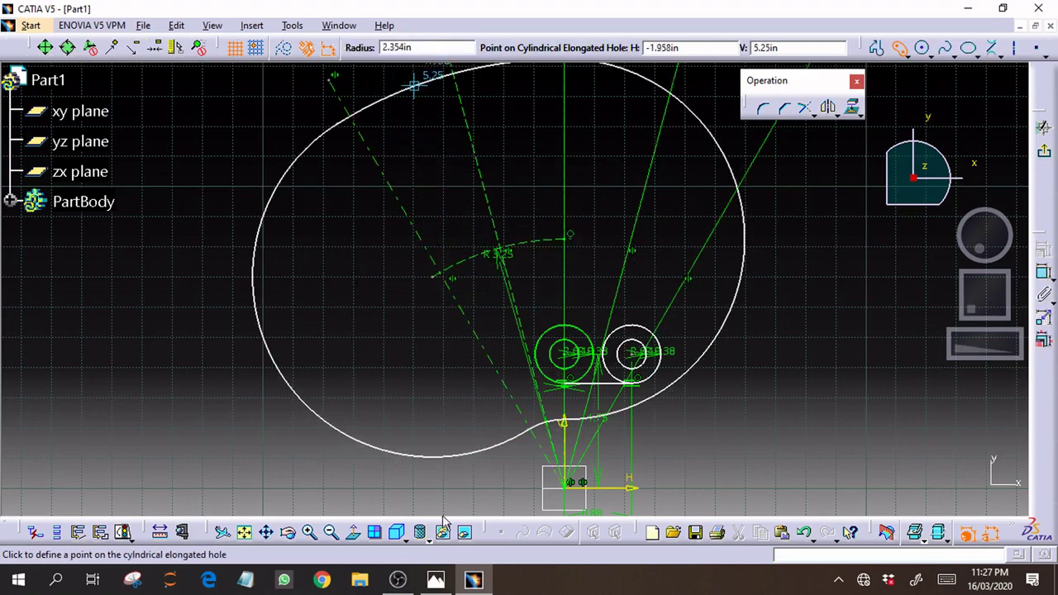
Check the slot's end radius in the reference drawing and finish the left elongated hole with a radius of 0.19 in
left_click(435, 580)
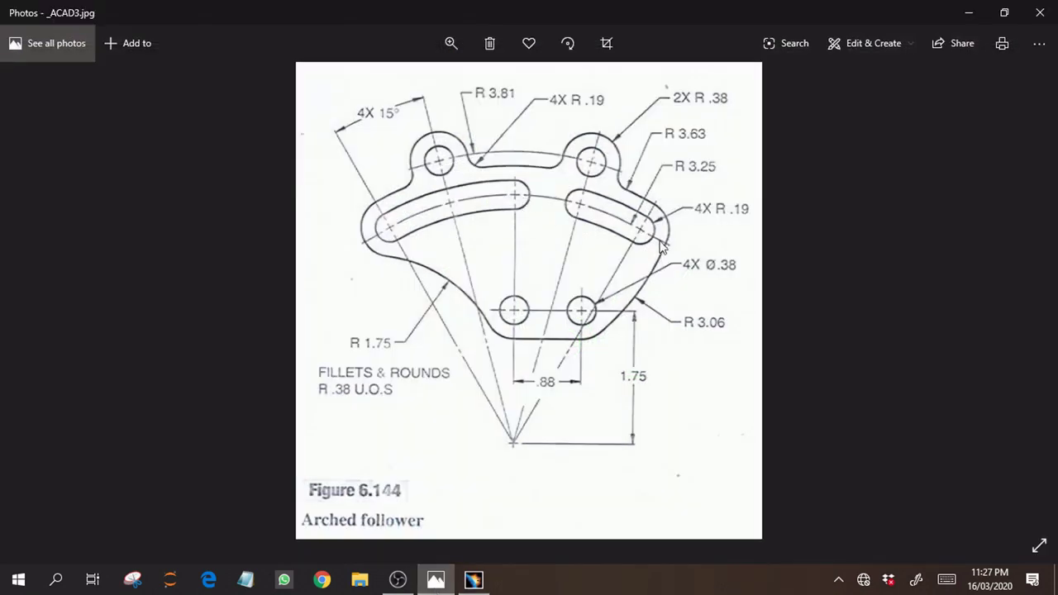
left_click(435, 580)
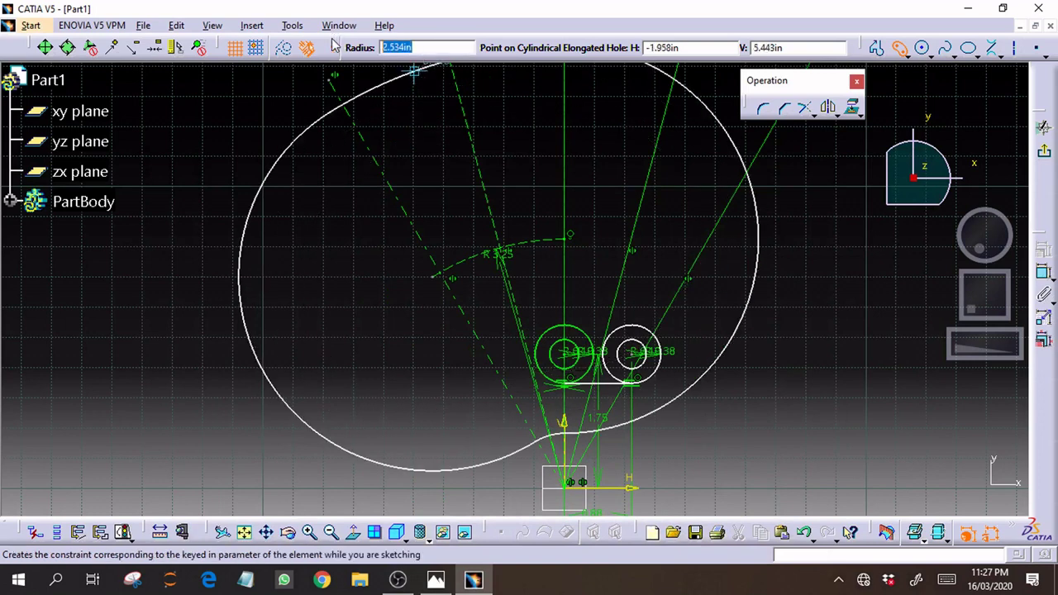
type("0")
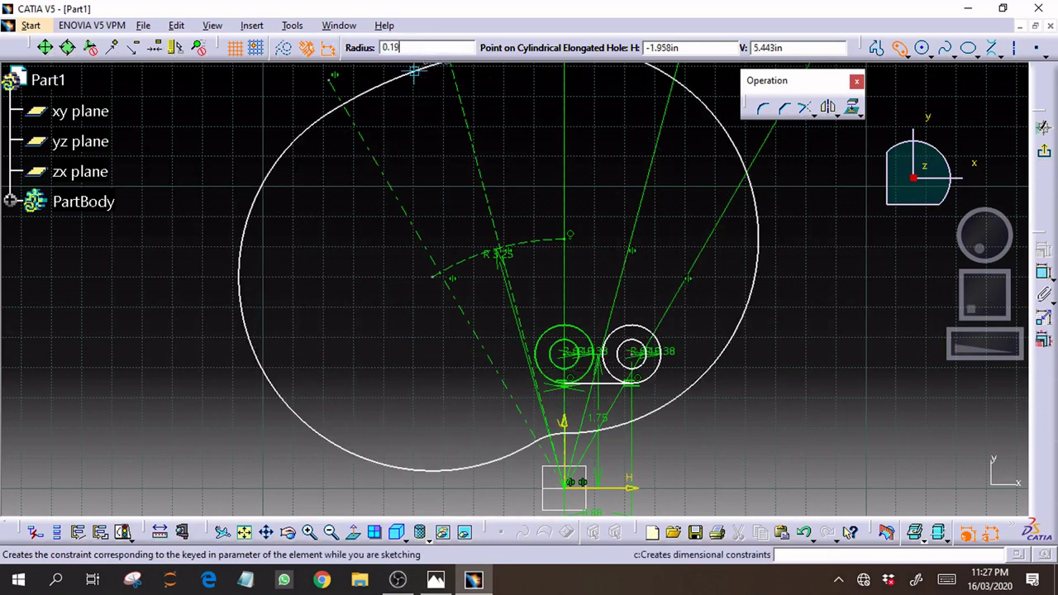
type(".19")
key("Return")
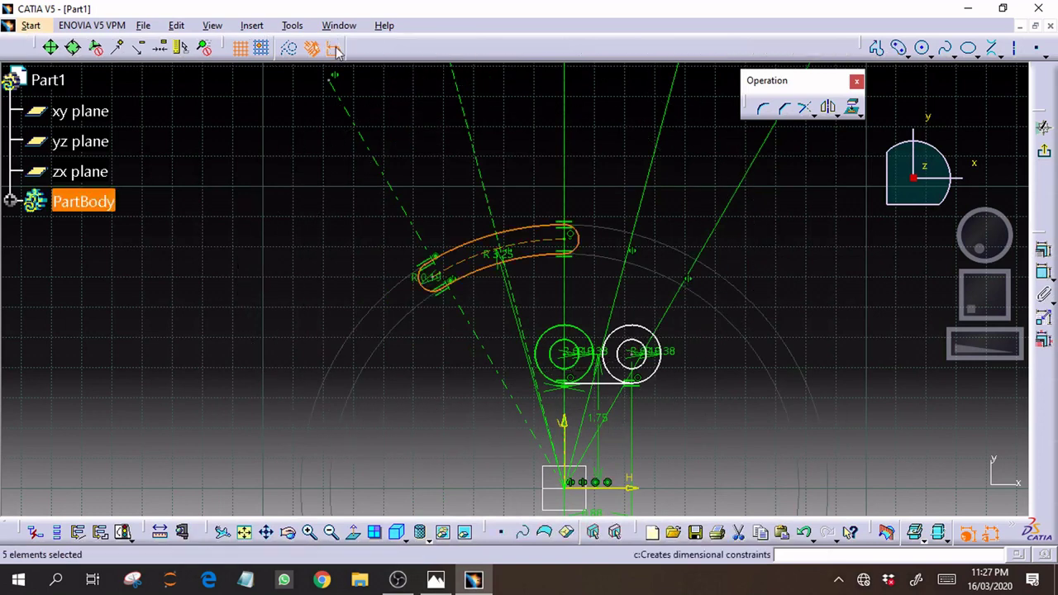
left_click(829, 300)
Check the right slot in the reference drawing and lay out its elongated hole's 3.25 in center arc about the origin, between the two right axes
left_click(440, 582)
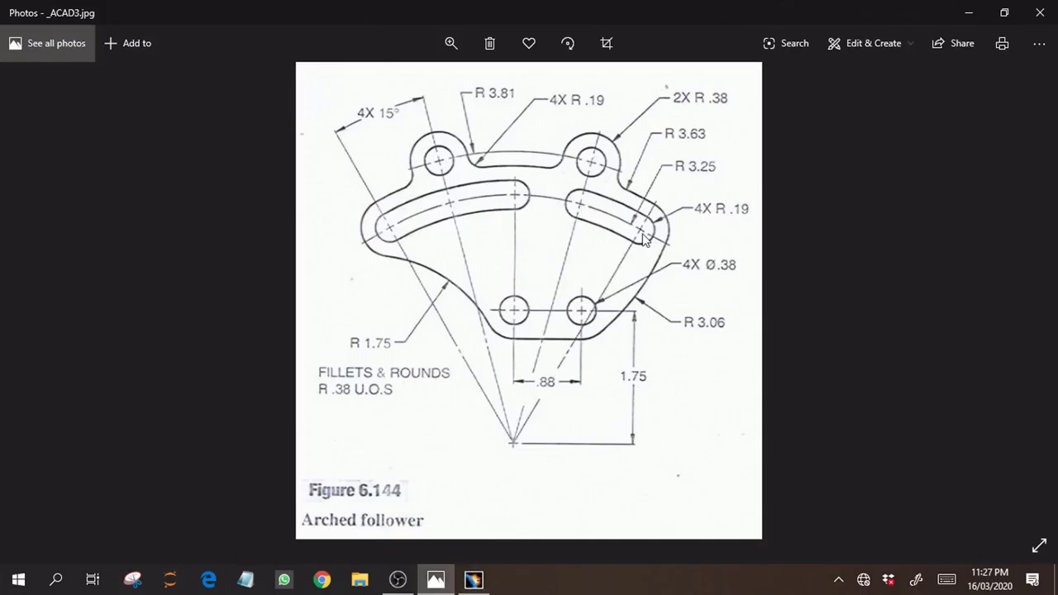
left_click(473, 580)
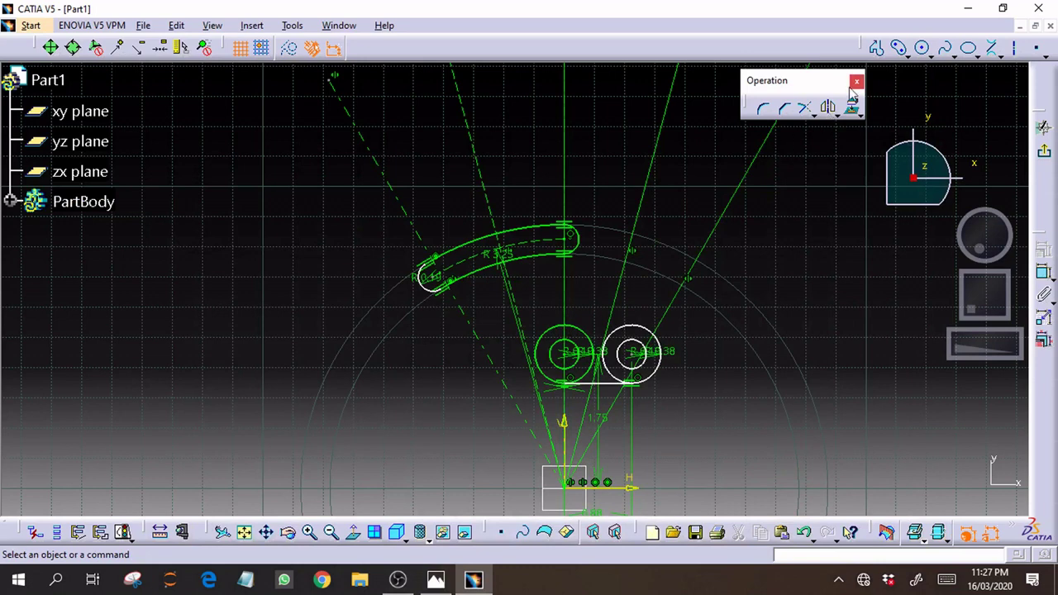
left_click(898, 47)
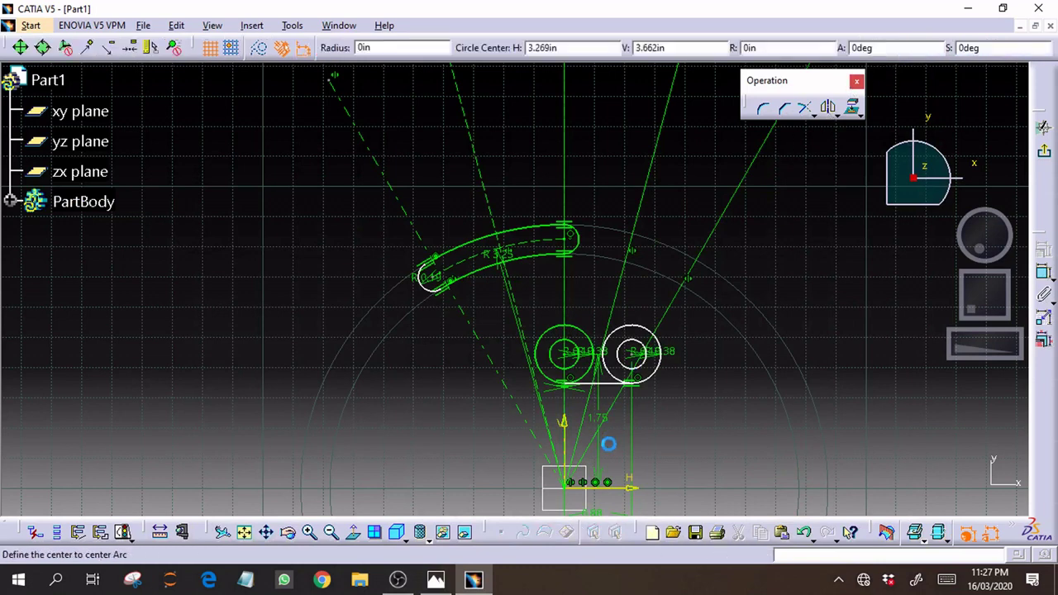
left_click(569, 484)
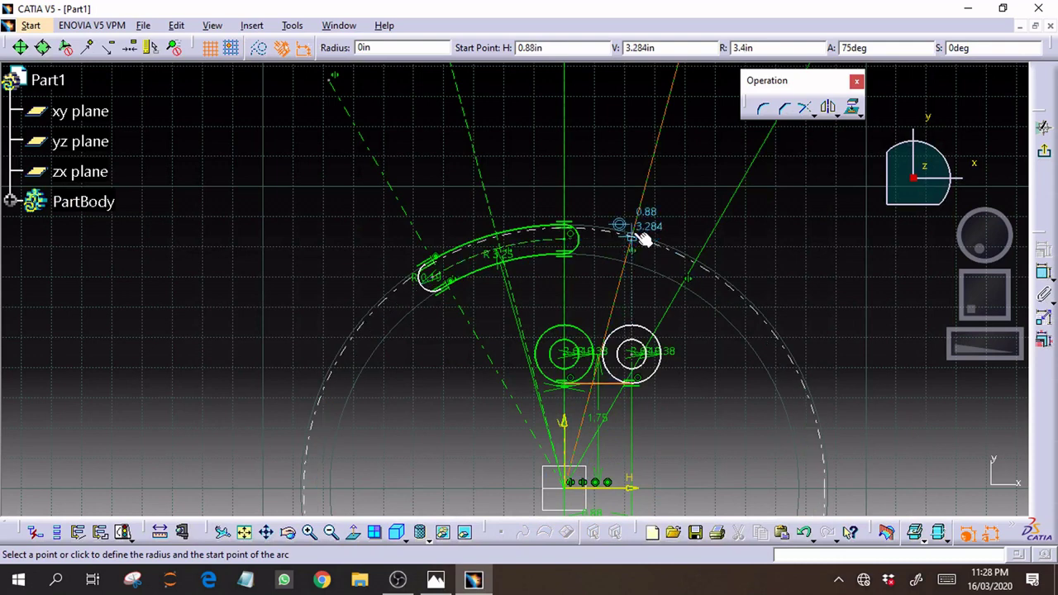
left_click_drag(763, 47, 724, 47)
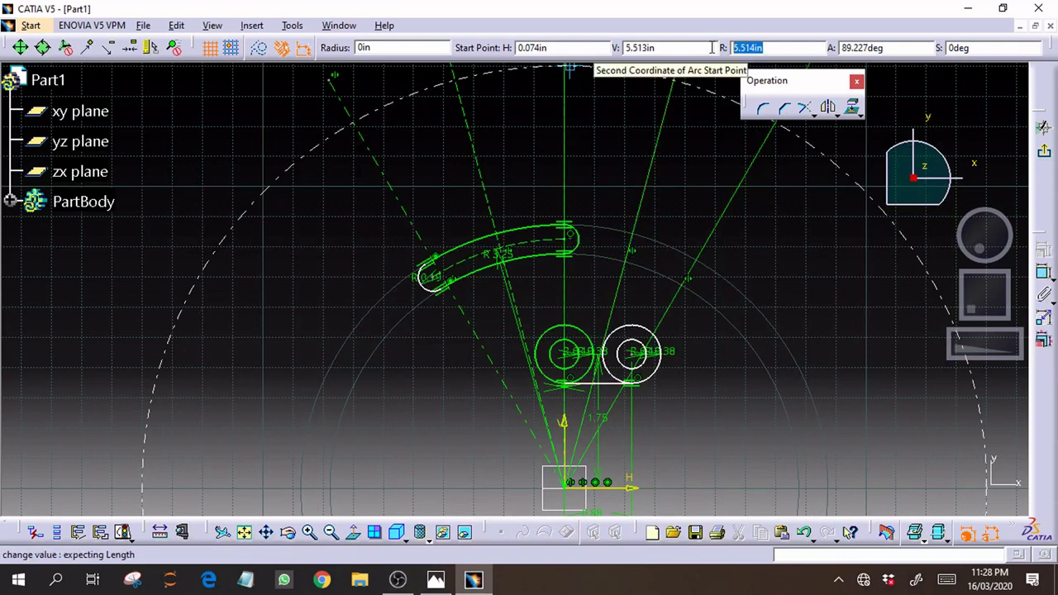
type("3.")
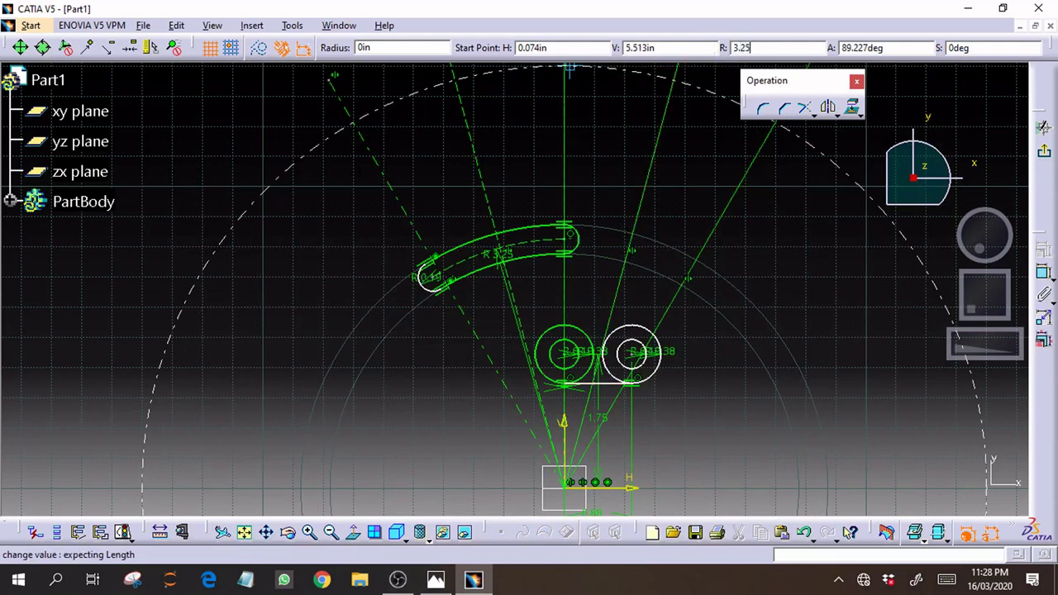
type("25")
key("Return")
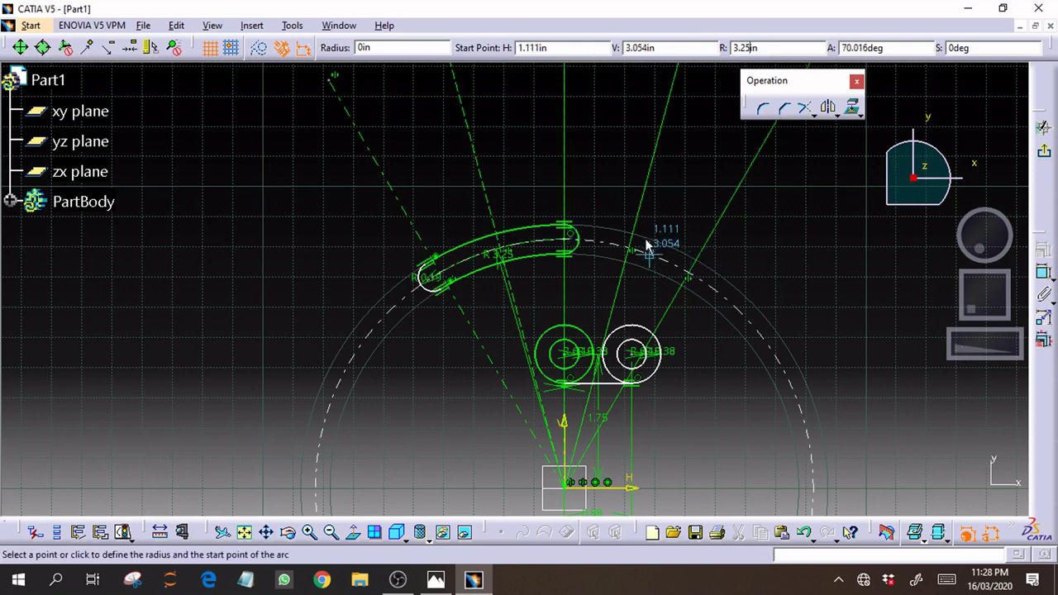
left_click(638, 254)
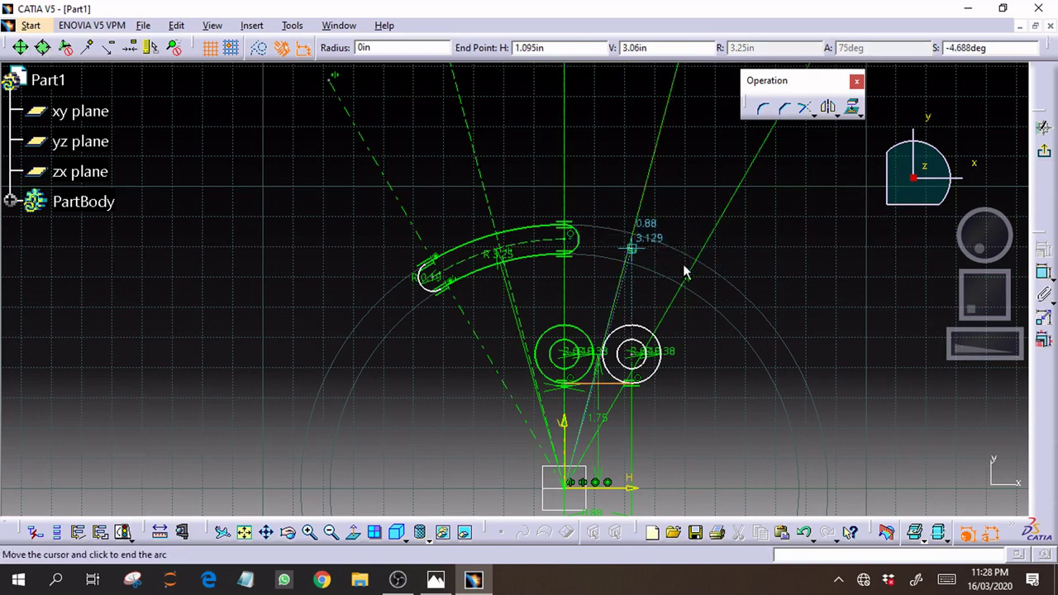
left_click(693, 275)
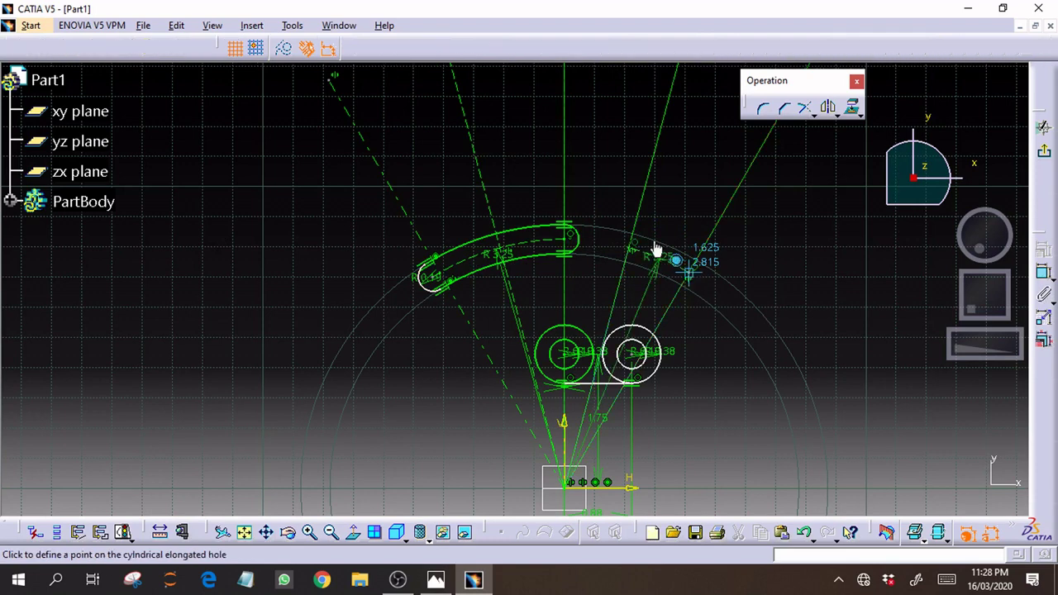
Finish the right elongated hole with a slot radius of 0.19 in
double_click(384, 48)
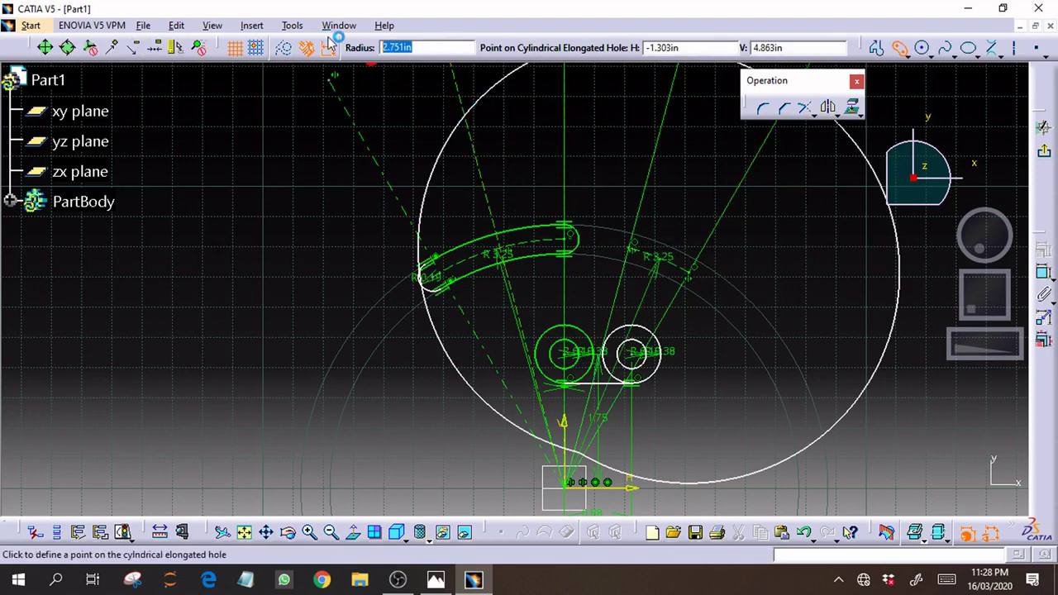
type("0.19")
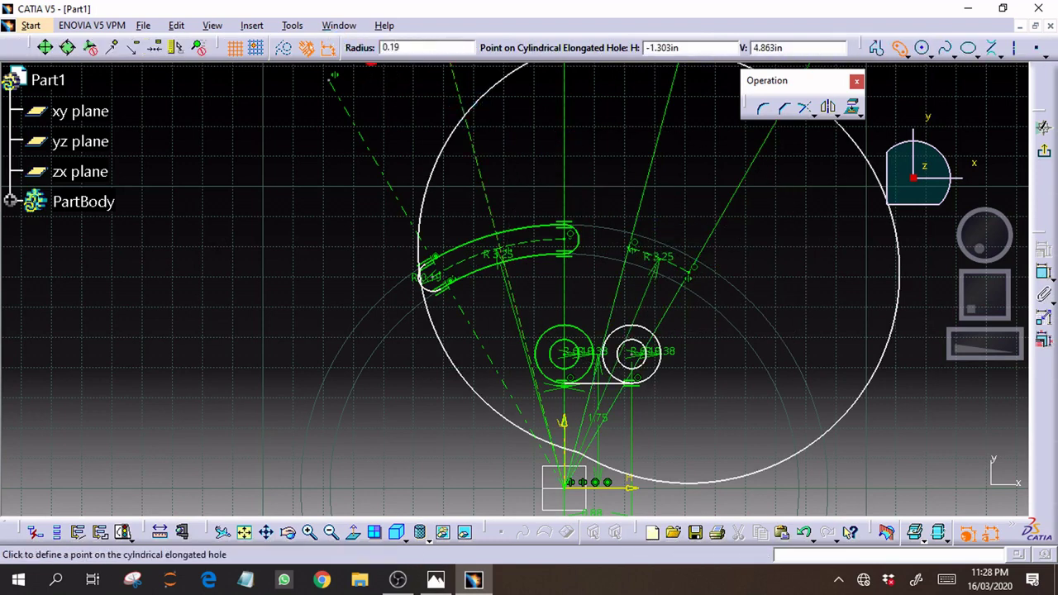
key("Return")
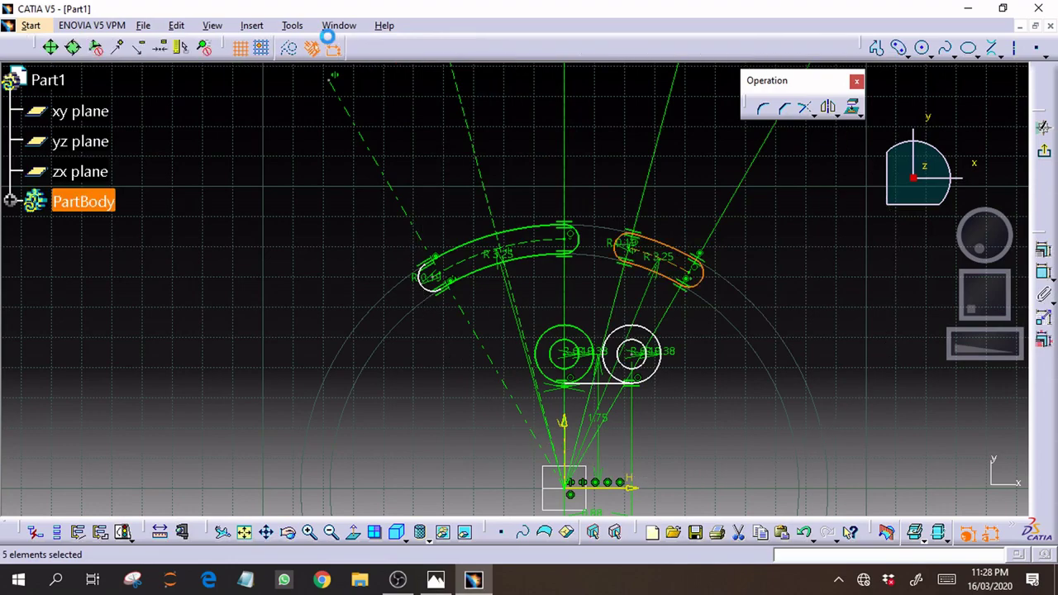
left_click(796, 273)
Check the outline in the reference drawing and draw a circle of radius 0.38 in centered on the right slot's outer end
mouse_move(990, 357)
left_mouse_down()
mouse_move(978, 356)
mouse_move(999, 347)
left_mouse_up()
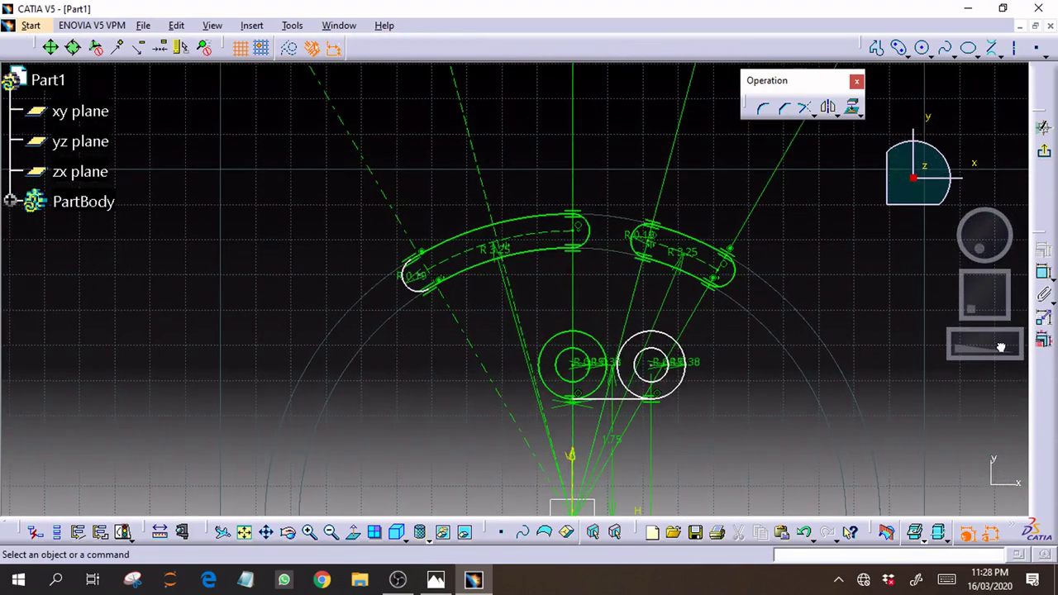
left_click_drag(982, 300, 937, 293)
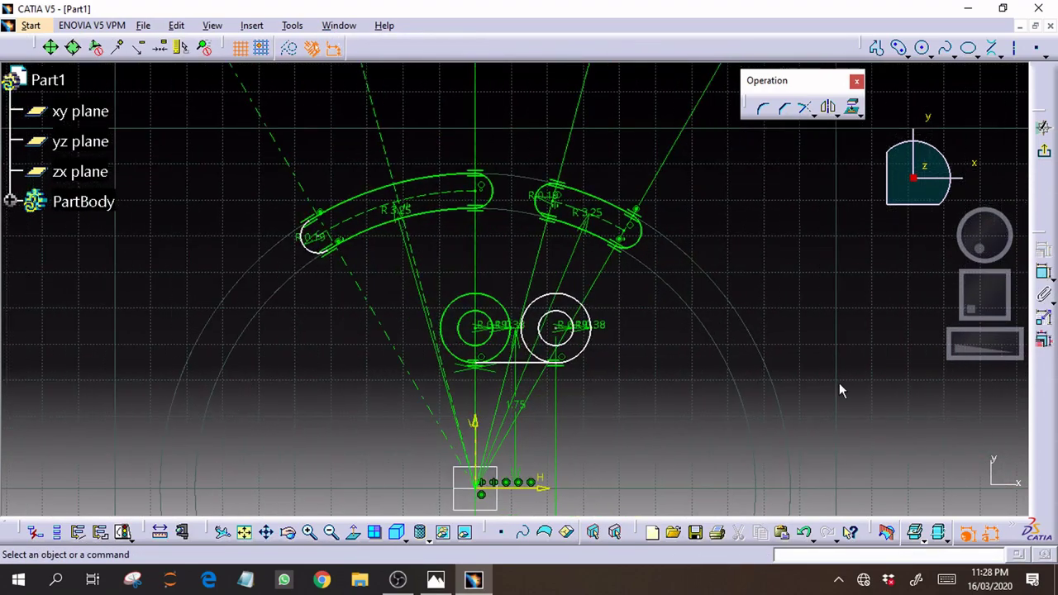
left_click(436, 581)
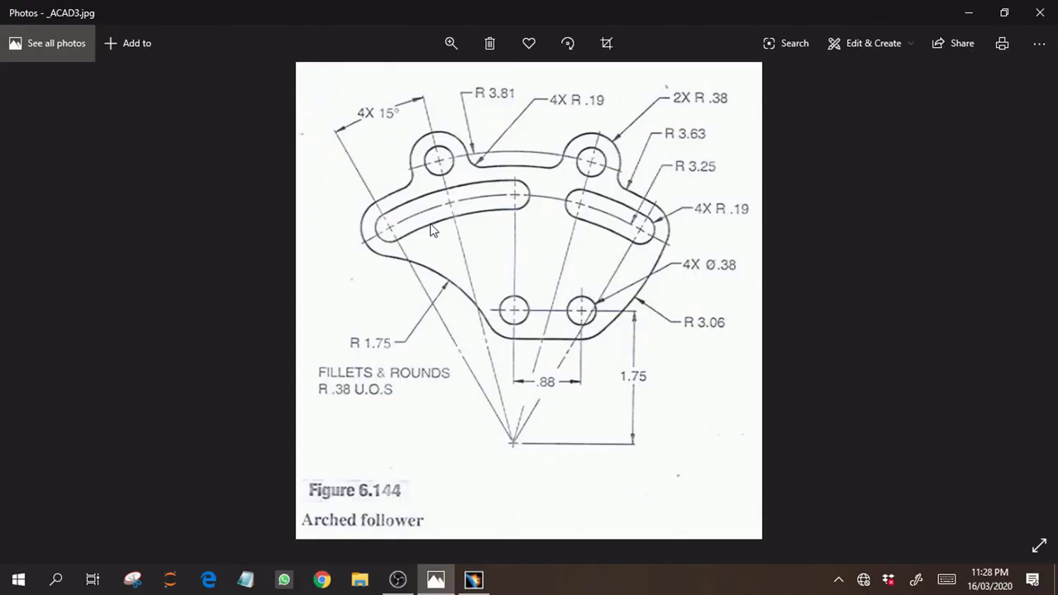
left_click(436, 581)
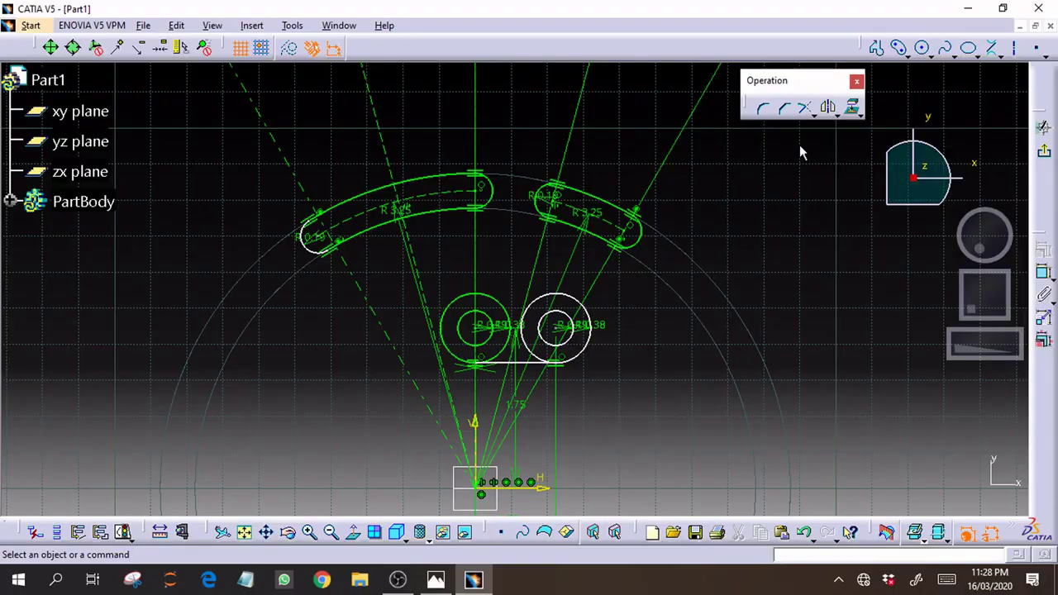
left_click(968, 48)
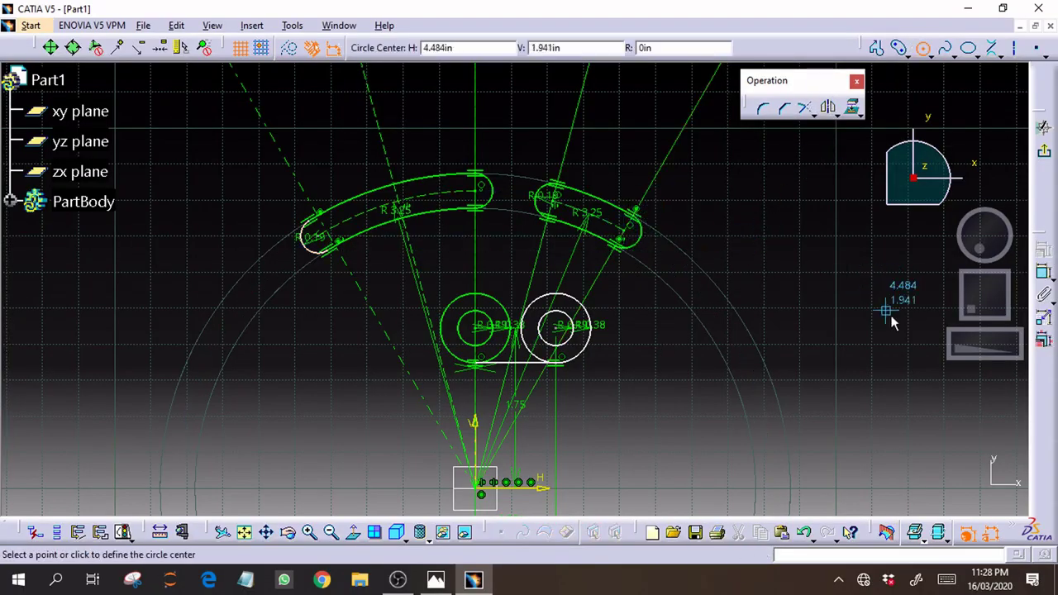
left_click_drag(957, 346, 988, 342)
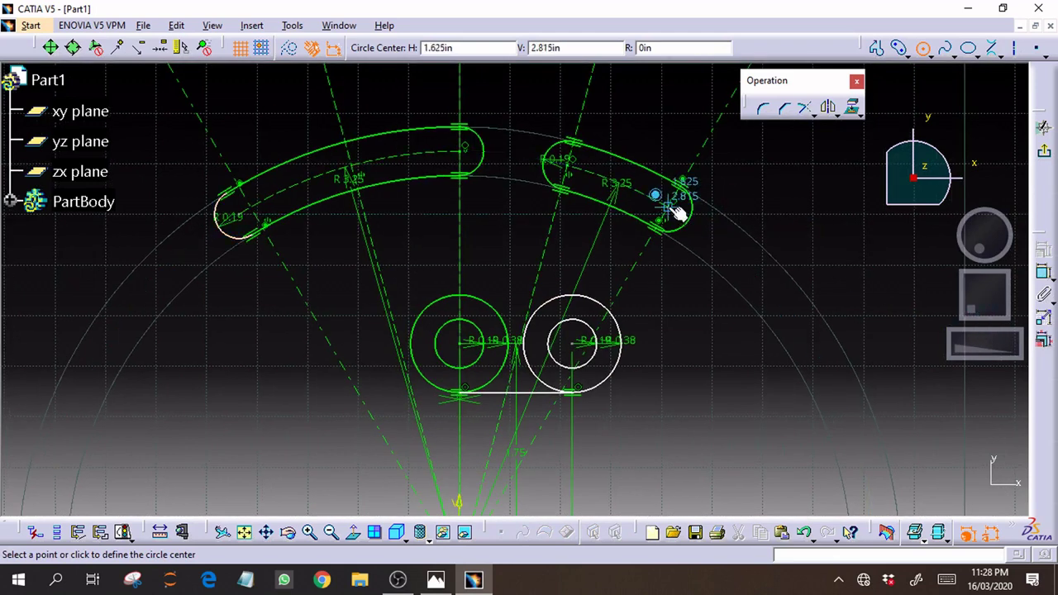
left_click(667, 213)
left_click(650, 47)
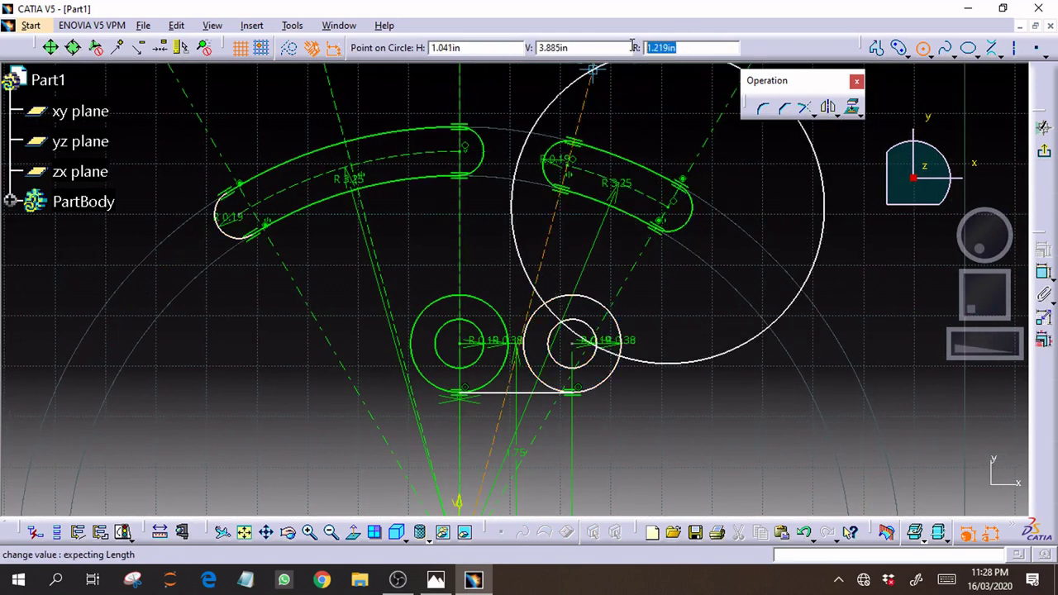
type("0.38")
key("Return")
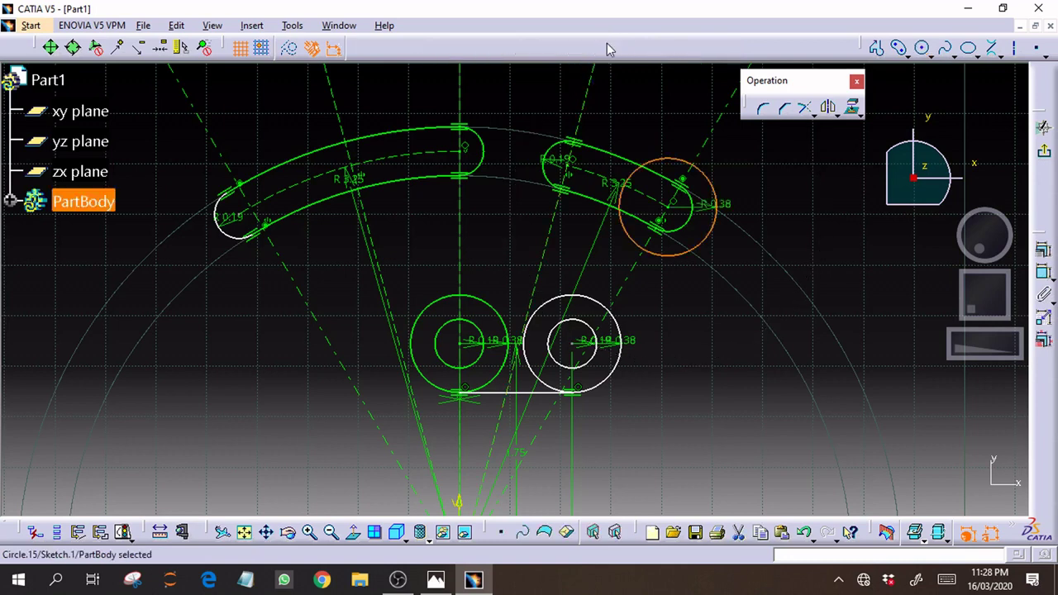
left_click(823, 237)
Draw a circle of radius 0.38 in centered on the left slot's outer end
left_click(923, 47)
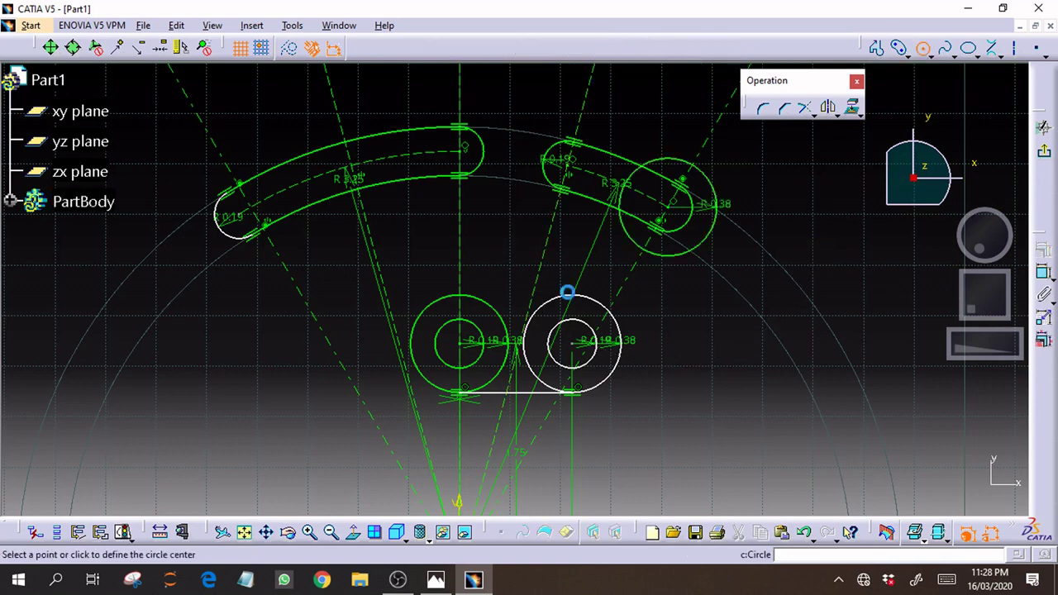
left_click(239, 216)
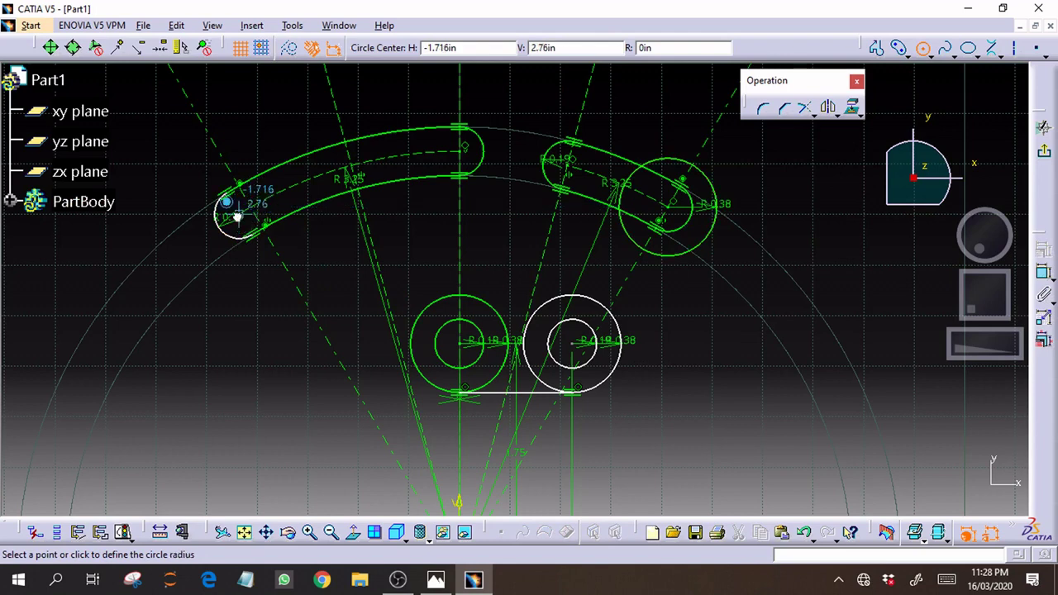
left_click(684, 47)
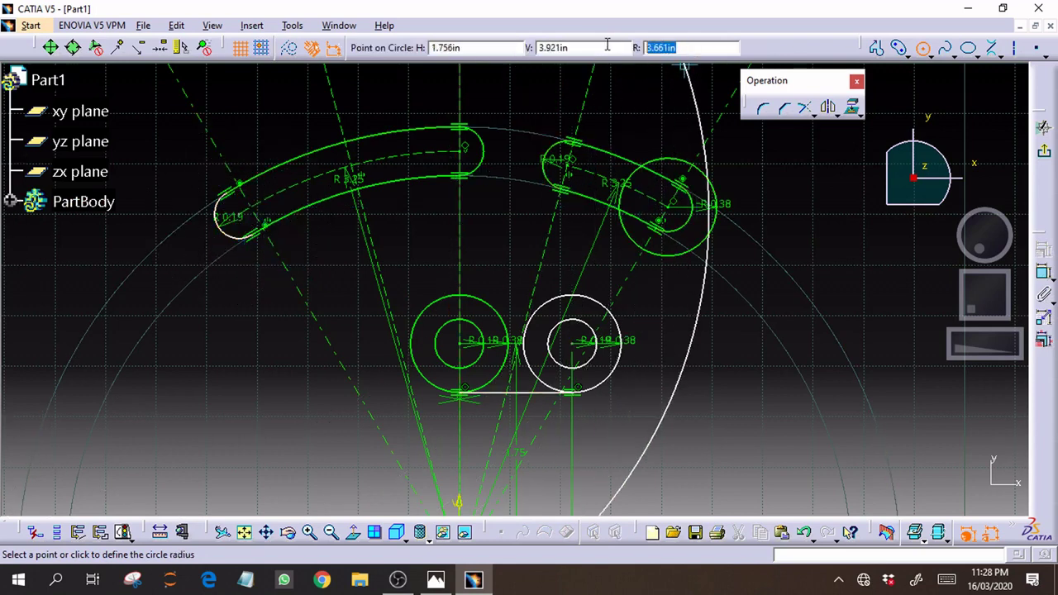
type("0.3")
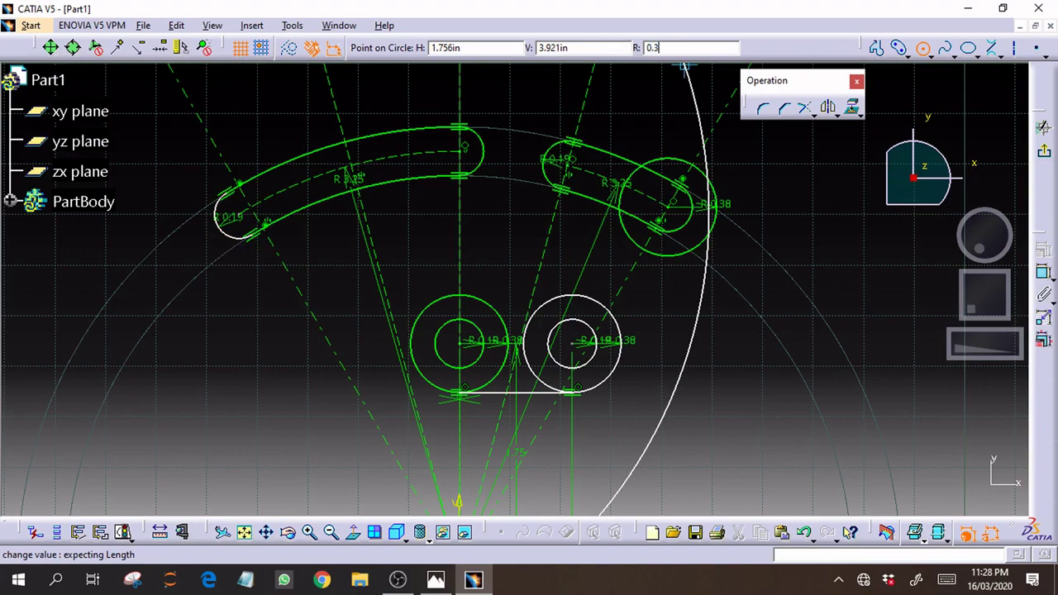
type("8")
key("Return")
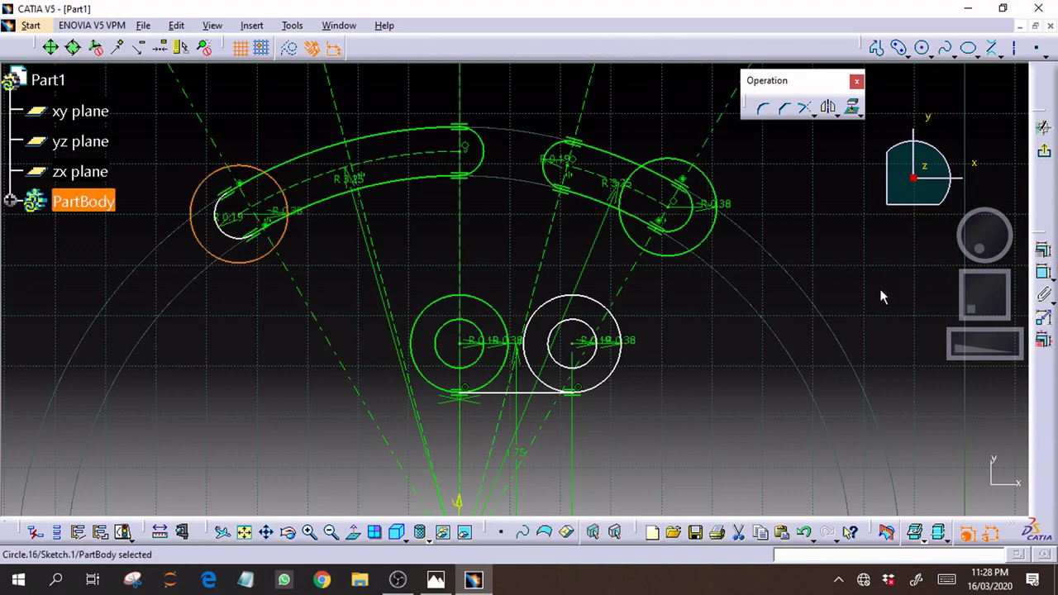
Check the upper holes in the reference drawing and draw a construction arc of radius 3.81 in about the origin, spanning past both outer axes
left_click_drag(998, 337, 976, 339)
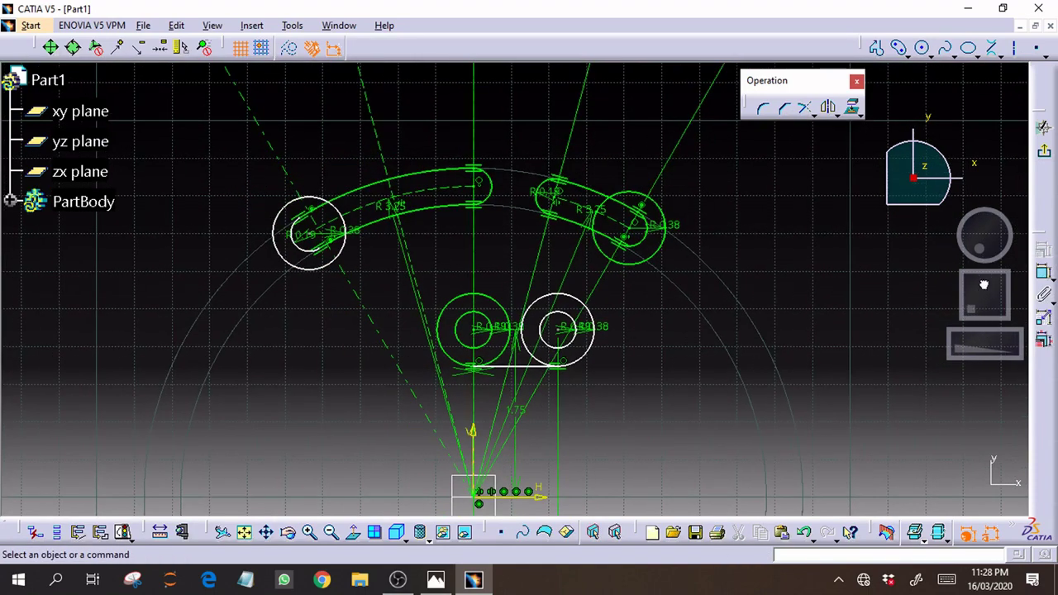
left_click_drag(983, 285, 985, 304)
left_click(434, 581)
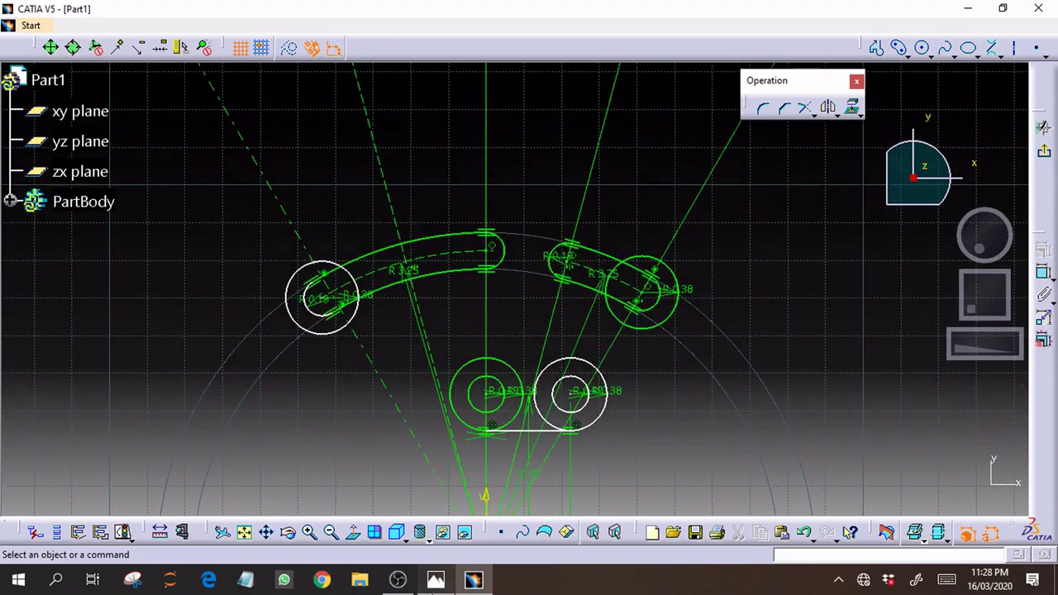
left_click(435, 580)
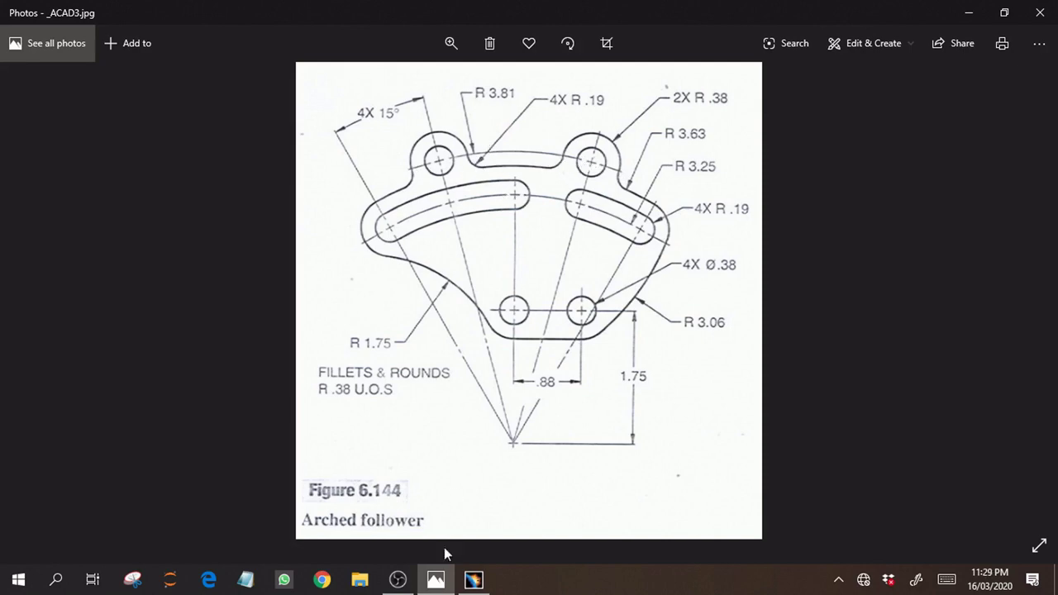
left_click(467, 582)
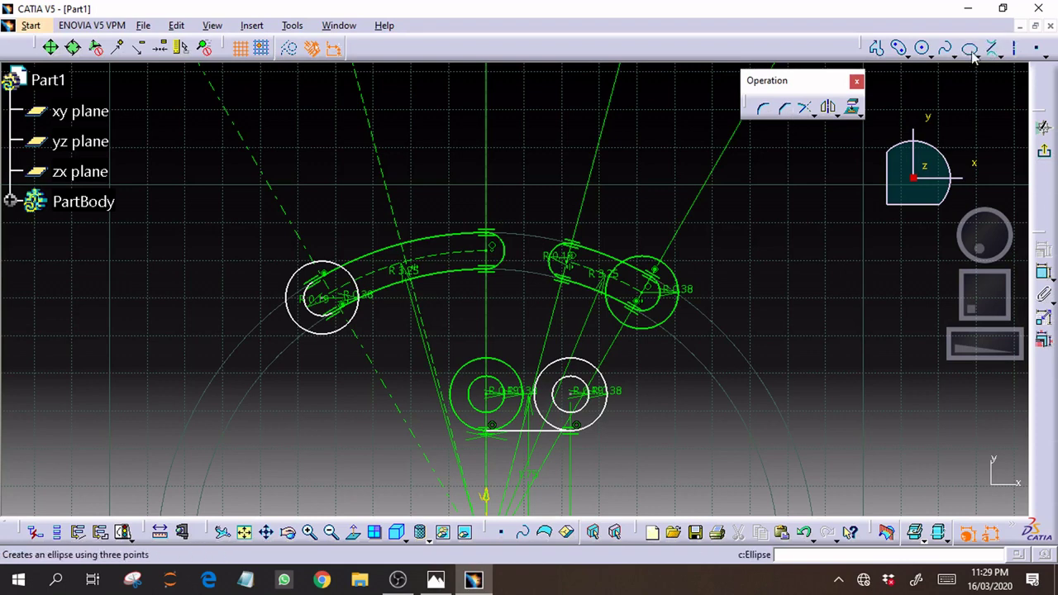
left_click(930, 56)
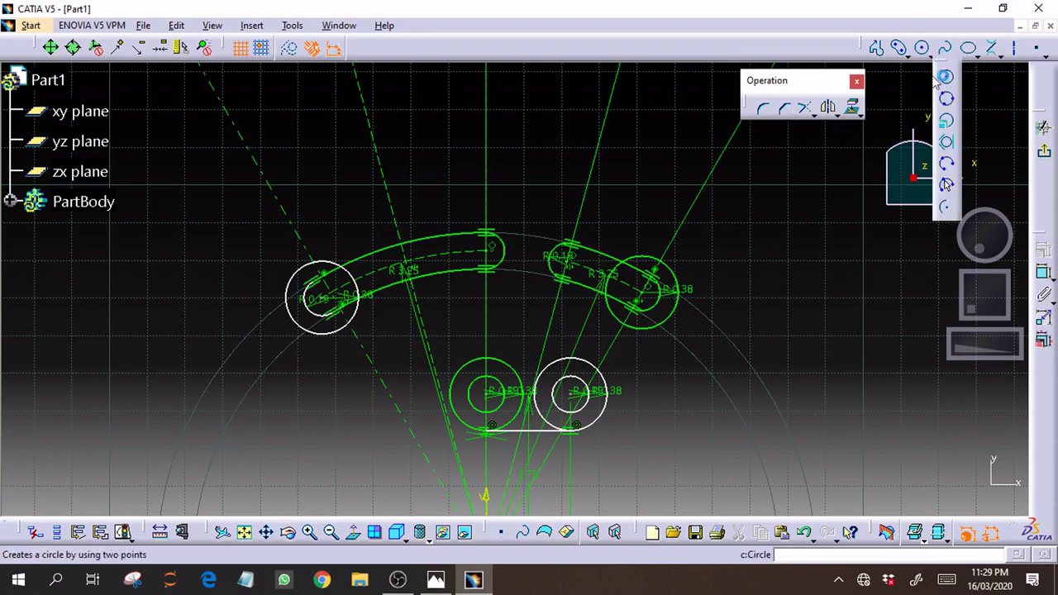
left_click(946, 215)
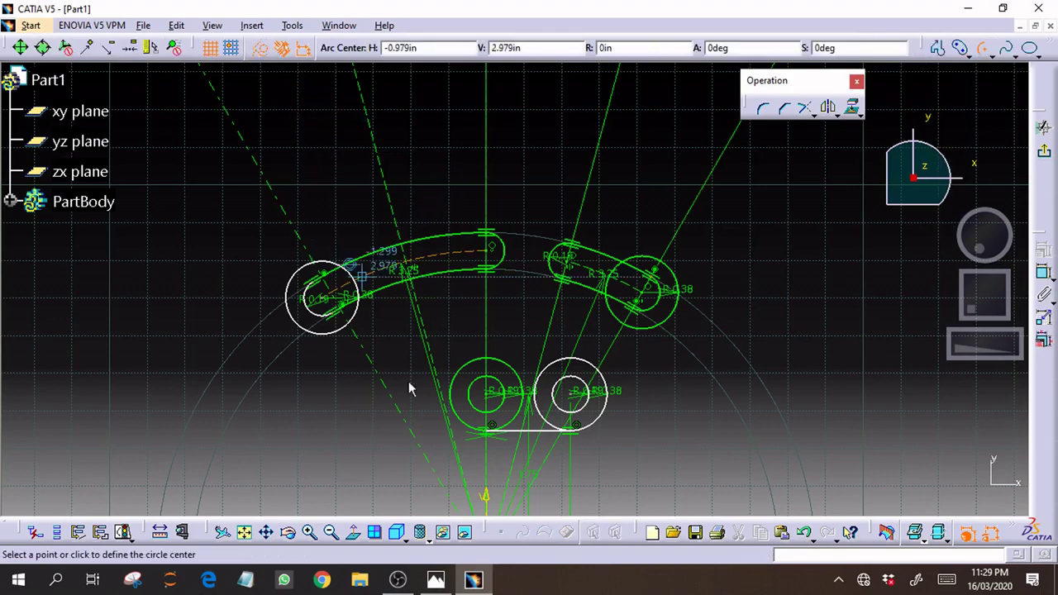
mouse_move(980, 343)
left_mouse_down()
mouse_move(950, 344)
mouse_move(977, 287)
left_mouse_up()
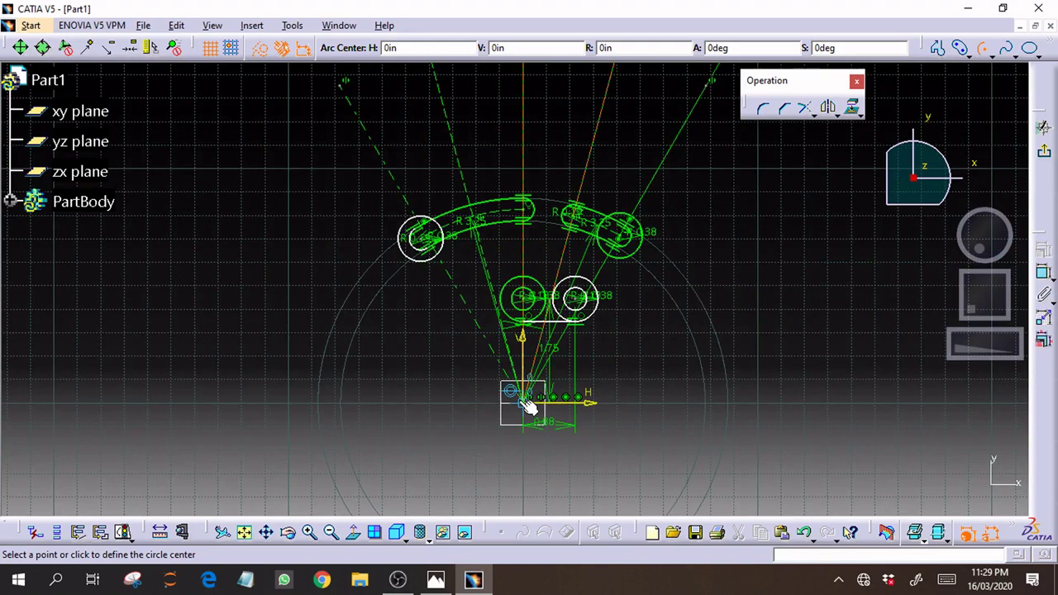
left_click(525, 403)
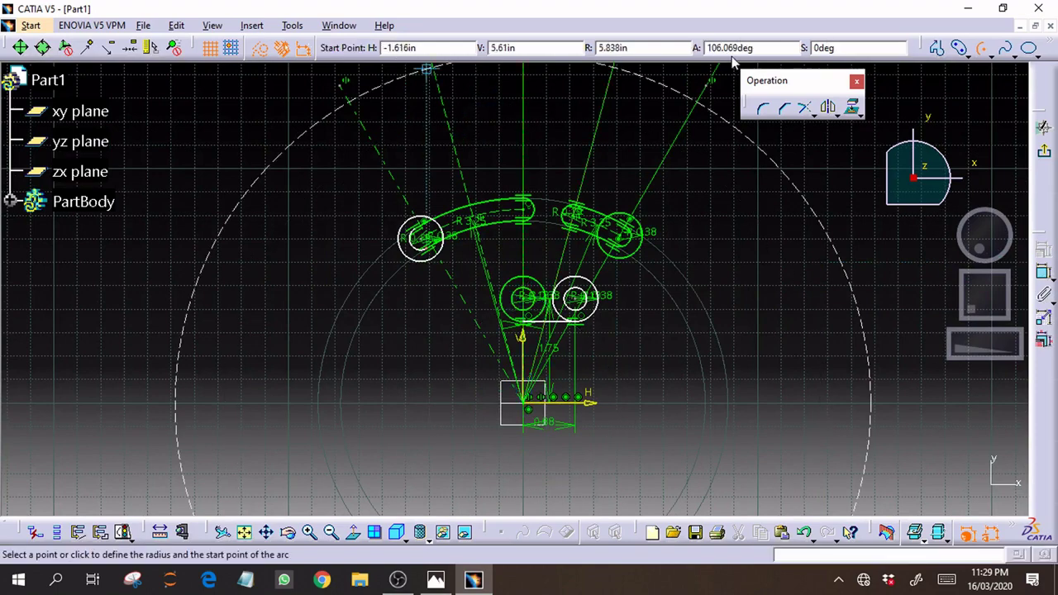
left_click_drag(645, 48, 527, 47)
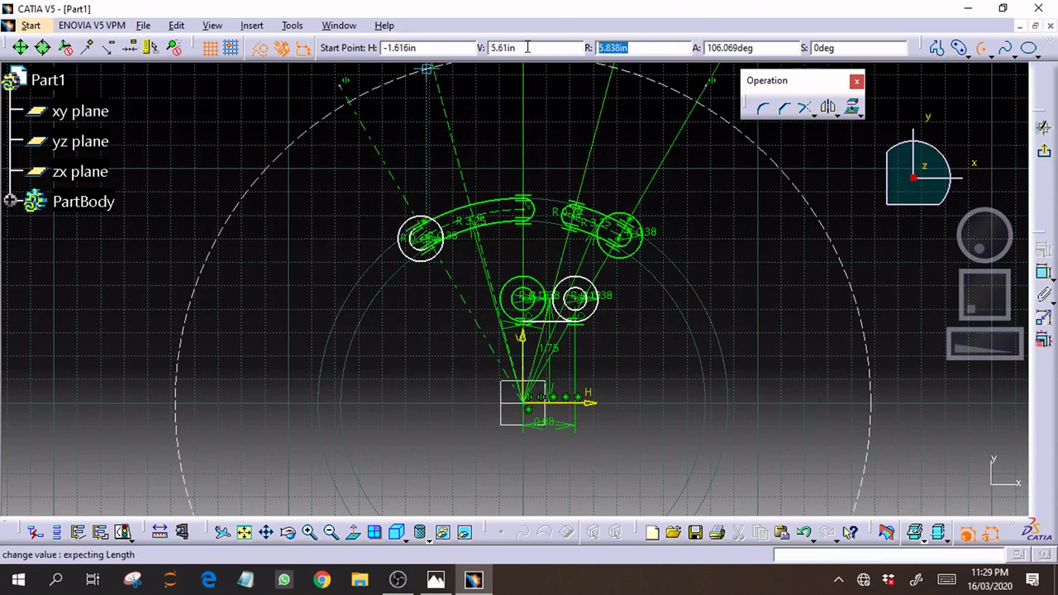
type("3.81")
key("Return")
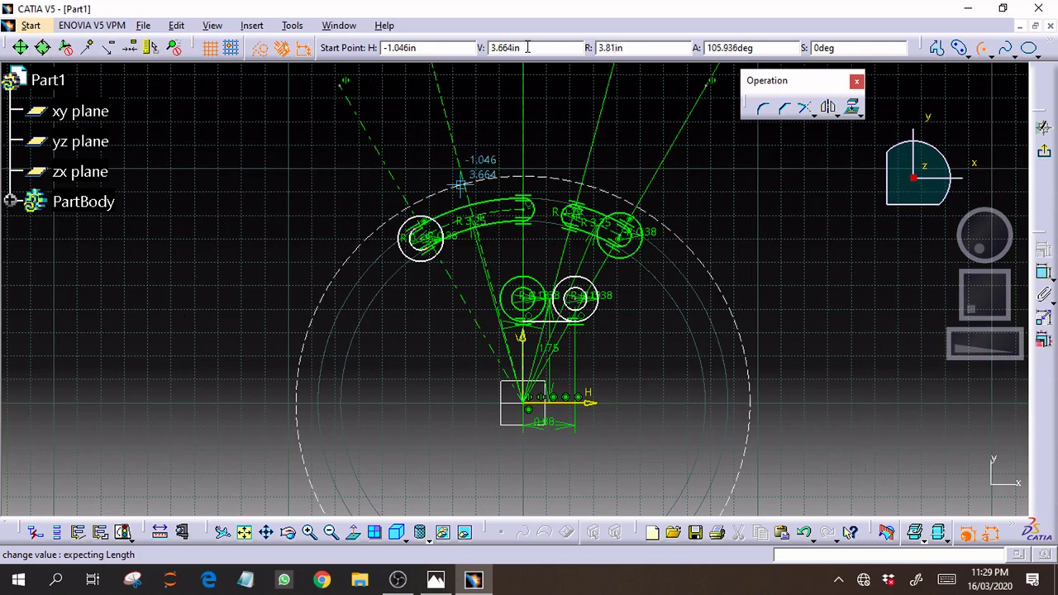
left_click(386, 219)
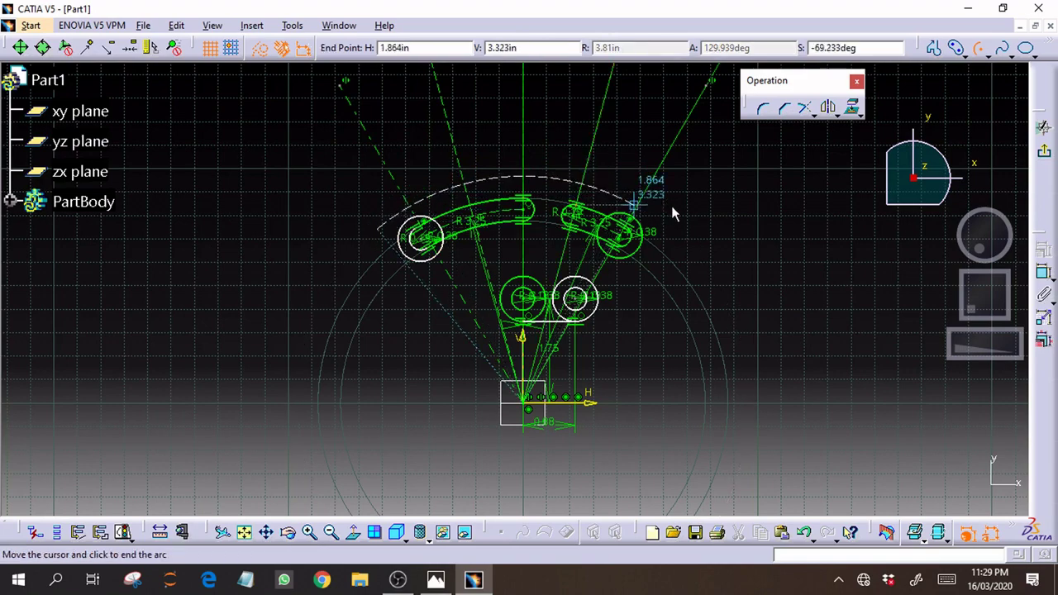
left_click(690, 230)
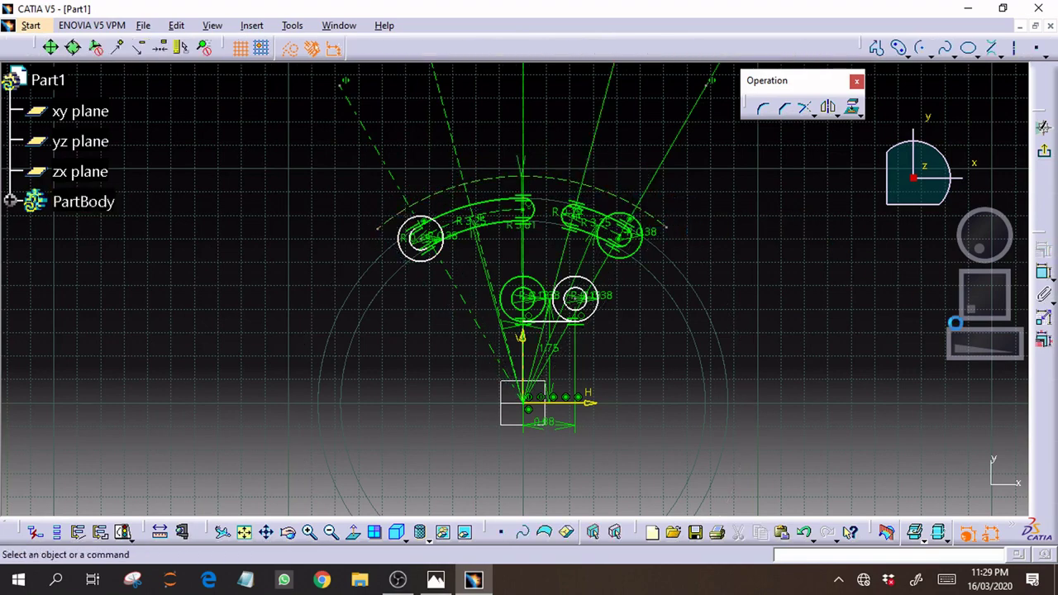
Draw a circle of radius 0.19 in where the left inner axis crosses the 3.81 in arc and convert it to a standard element
mouse_move(979, 308)
left_mouse_down()
mouse_move(973, 347)
mouse_move(1002, 344)
left_mouse_up()
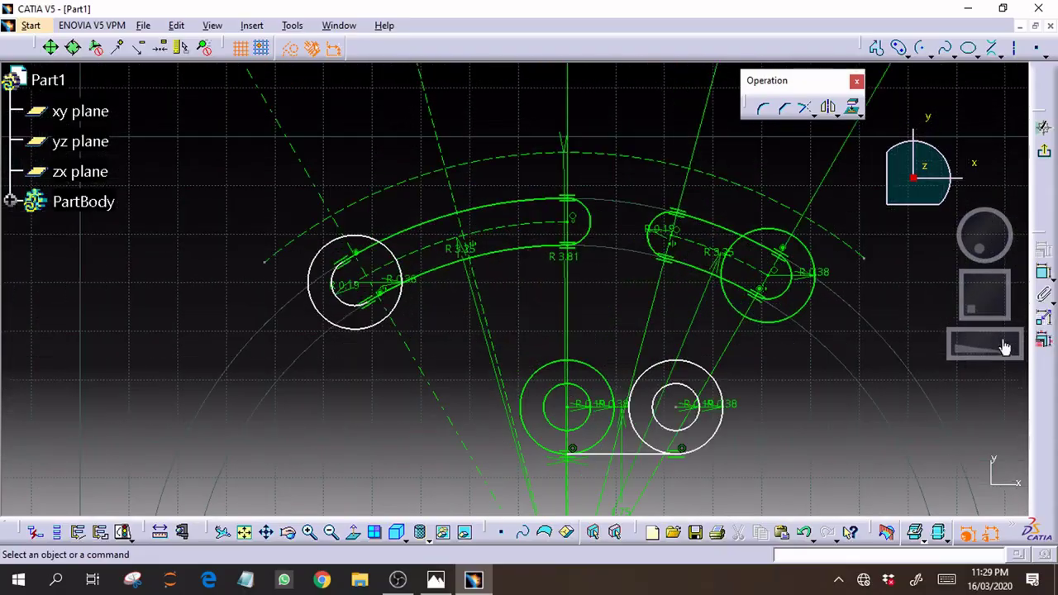
left_click(438, 579)
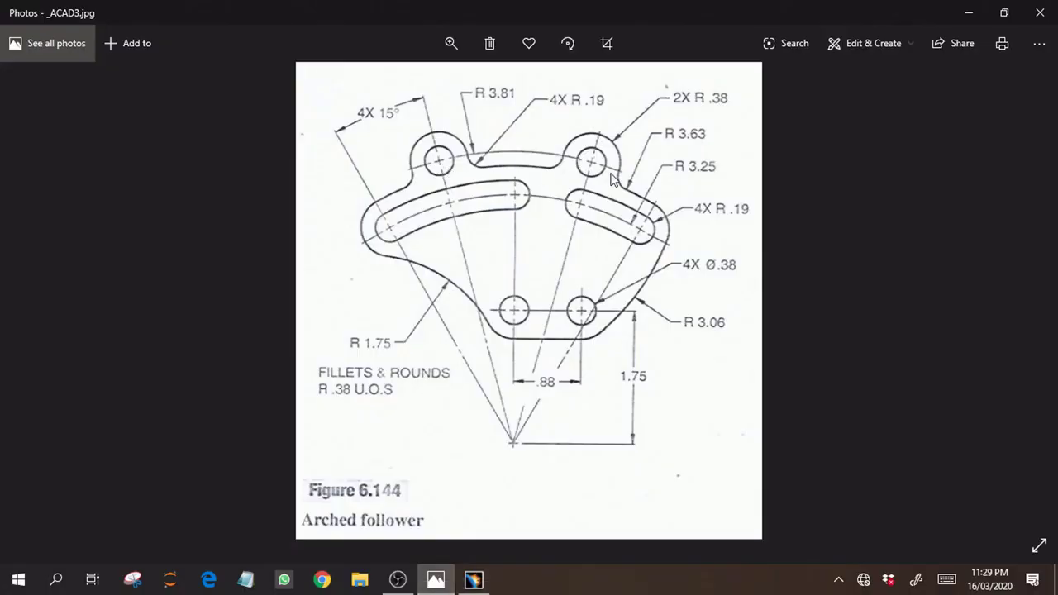
left_click(433, 578)
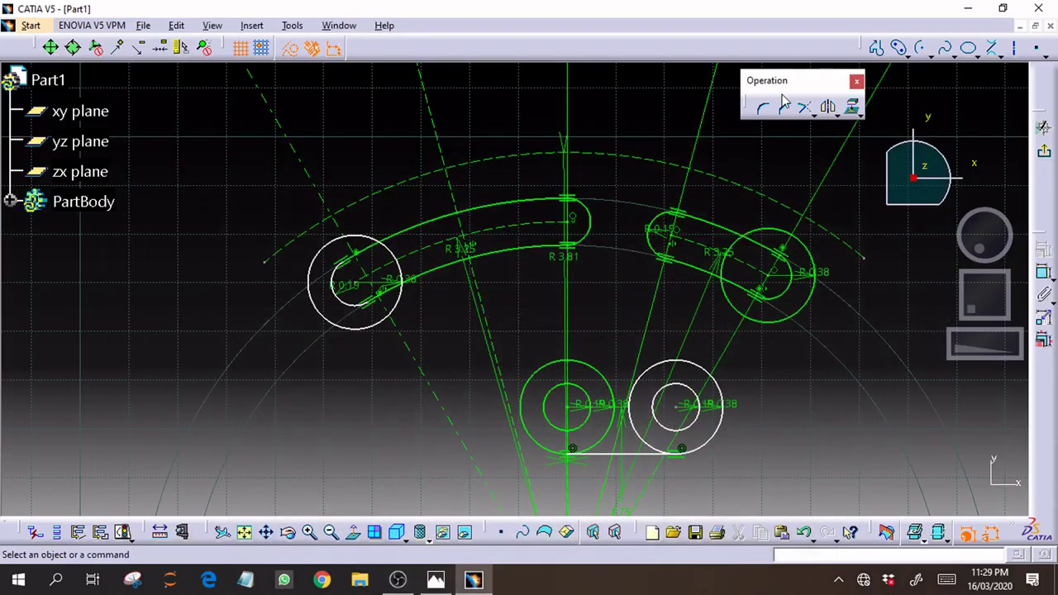
left_click(931, 53)
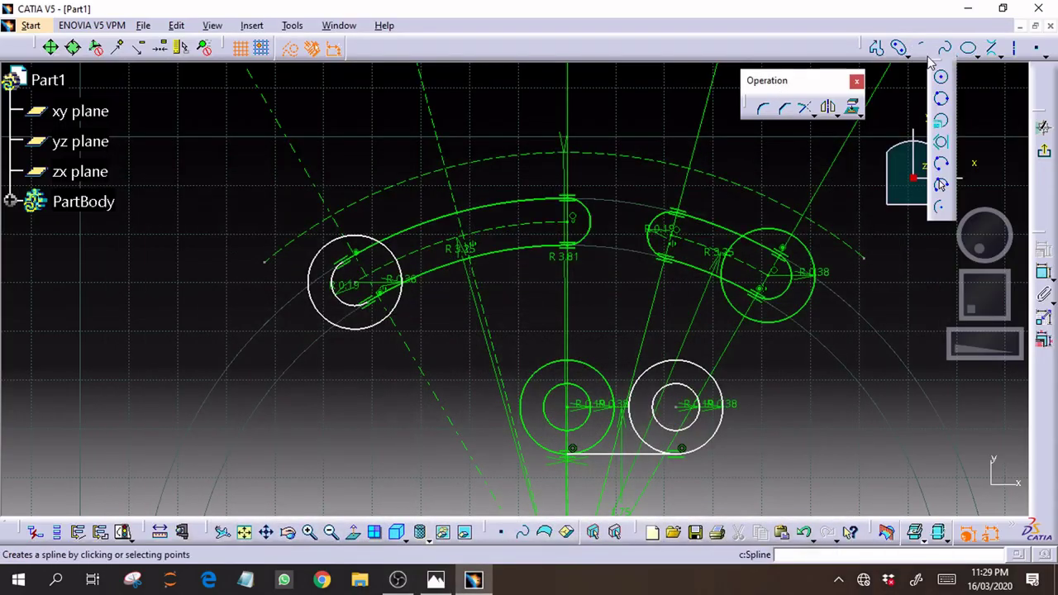
left_click(941, 77)
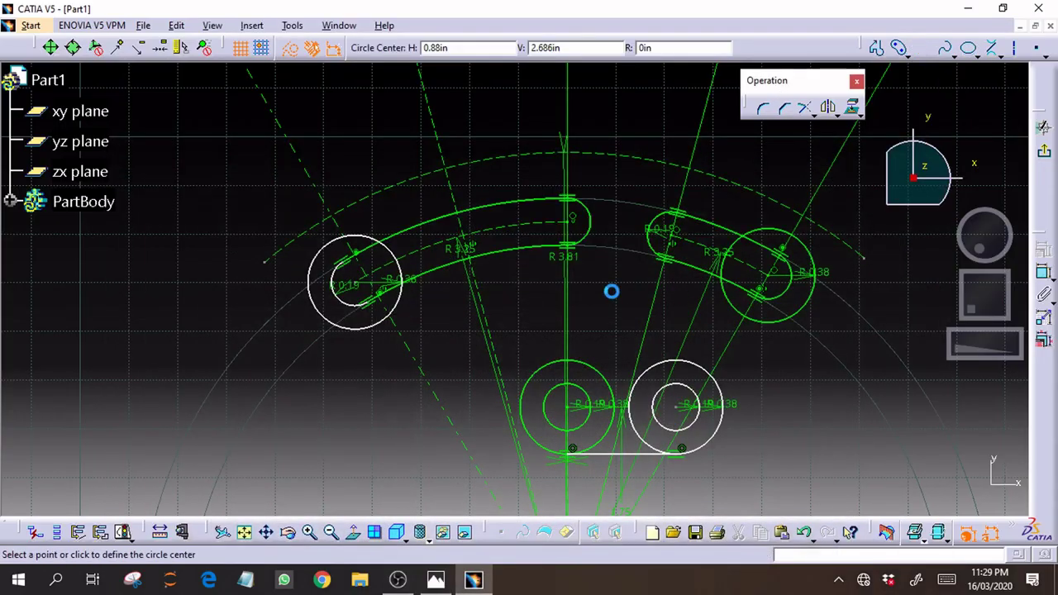
left_click(446, 168)
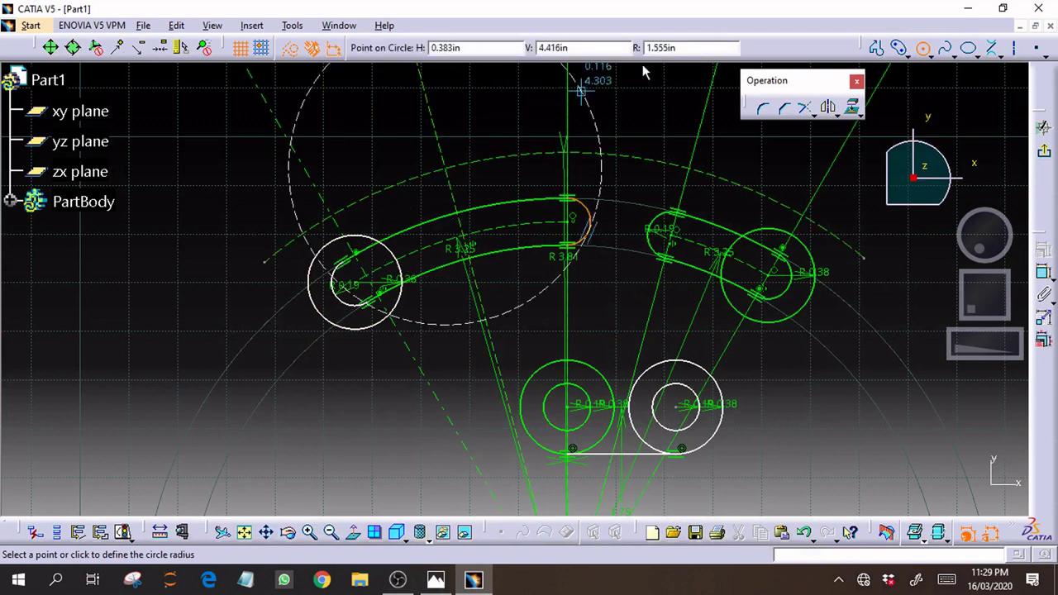
type("0")
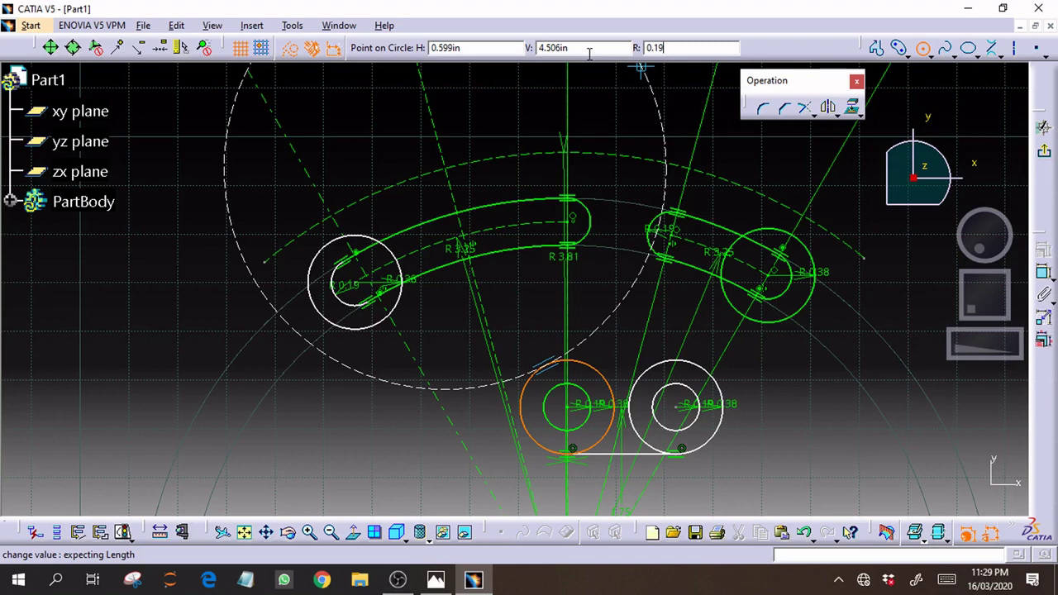
type(".19")
key("Return")
left_click(288, 49)
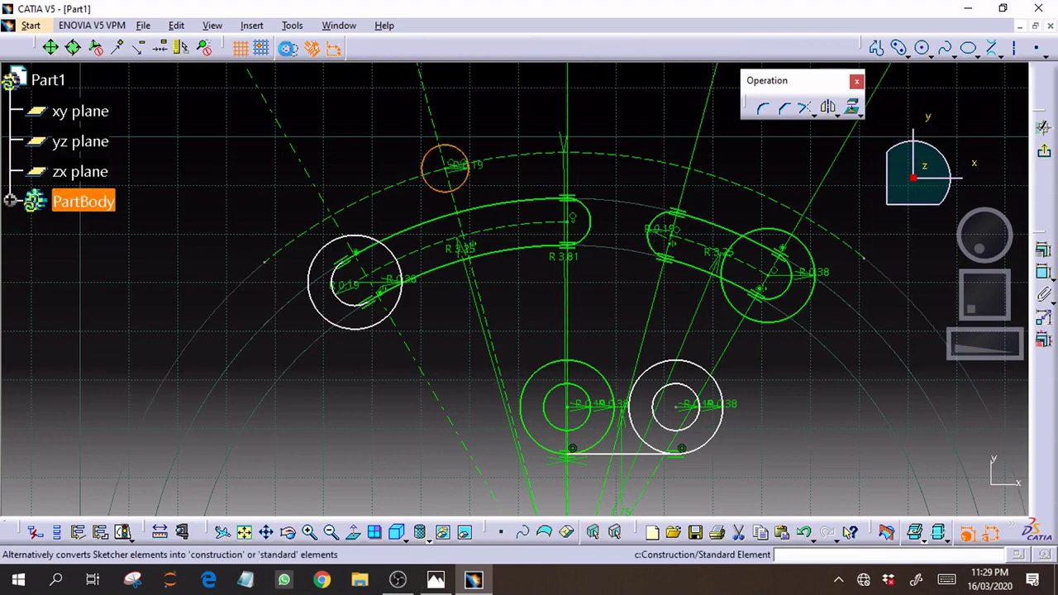
left_click(456, 100)
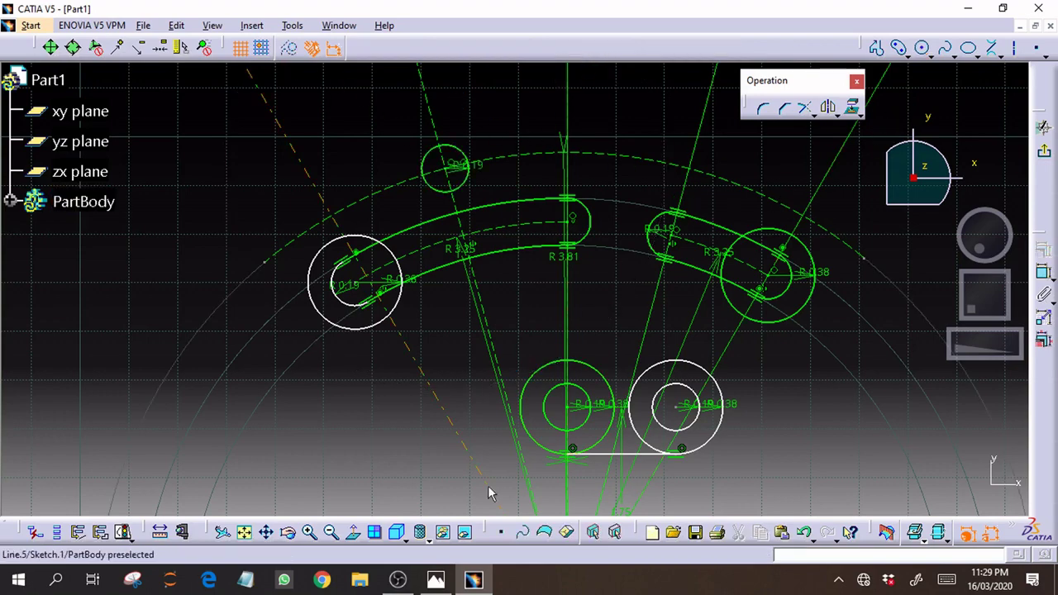
Try a circle of radius 0.38 in where the right inner axis crosses the 3.81 in arc, and undo it
left_click(439, 581)
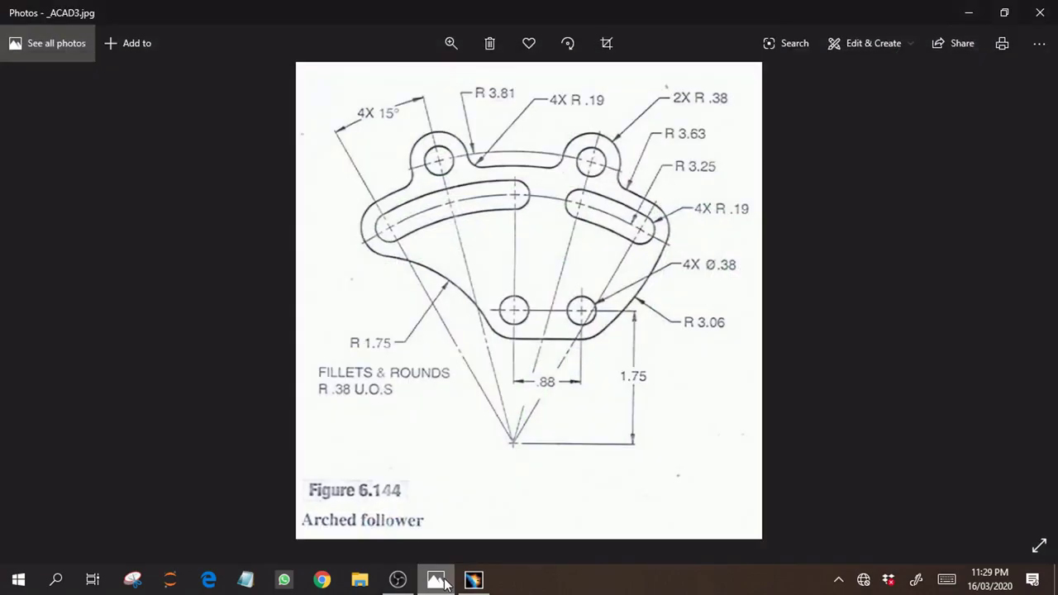
left_click(444, 582)
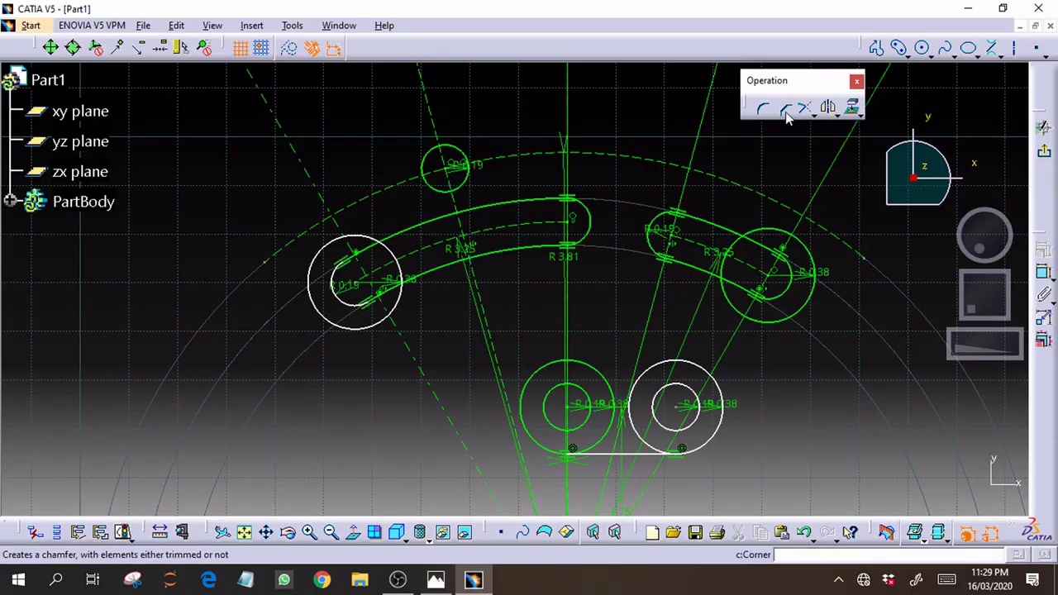
left_click(922, 47)
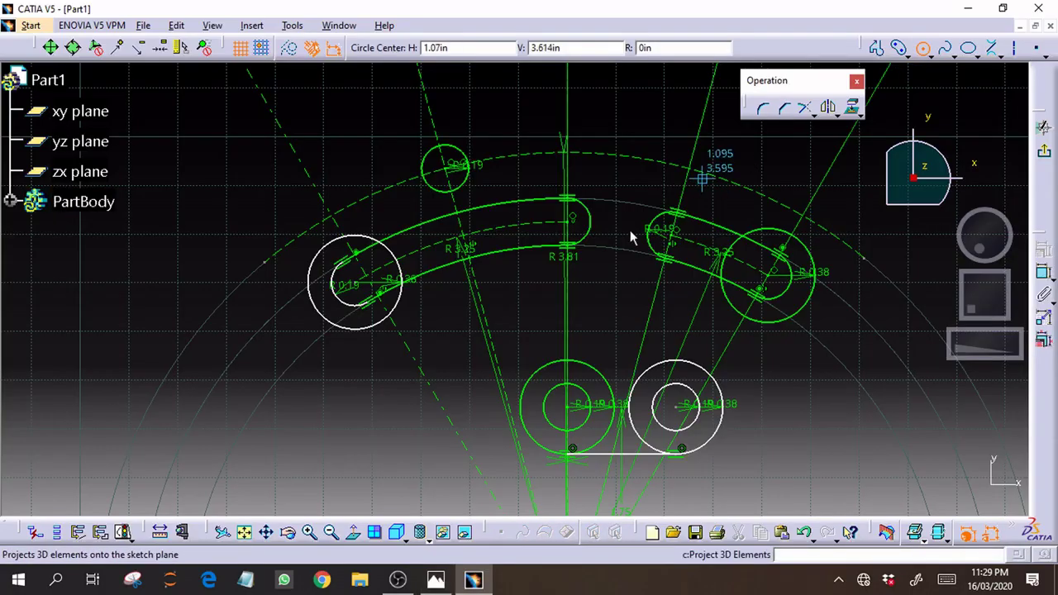
left_click(443, 584)
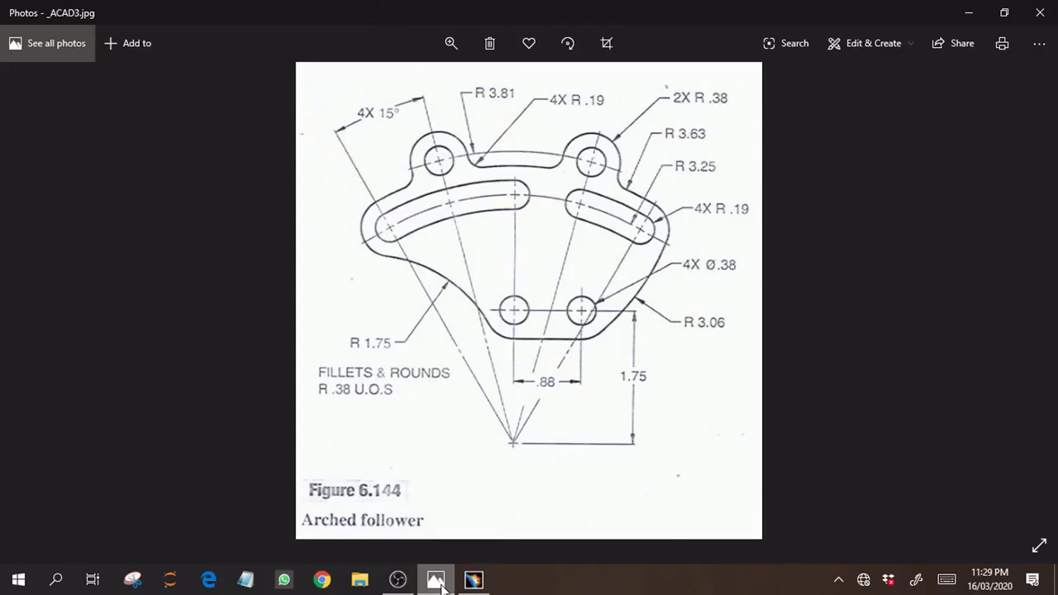
left_click(442, 585)
left_click(690, 169)
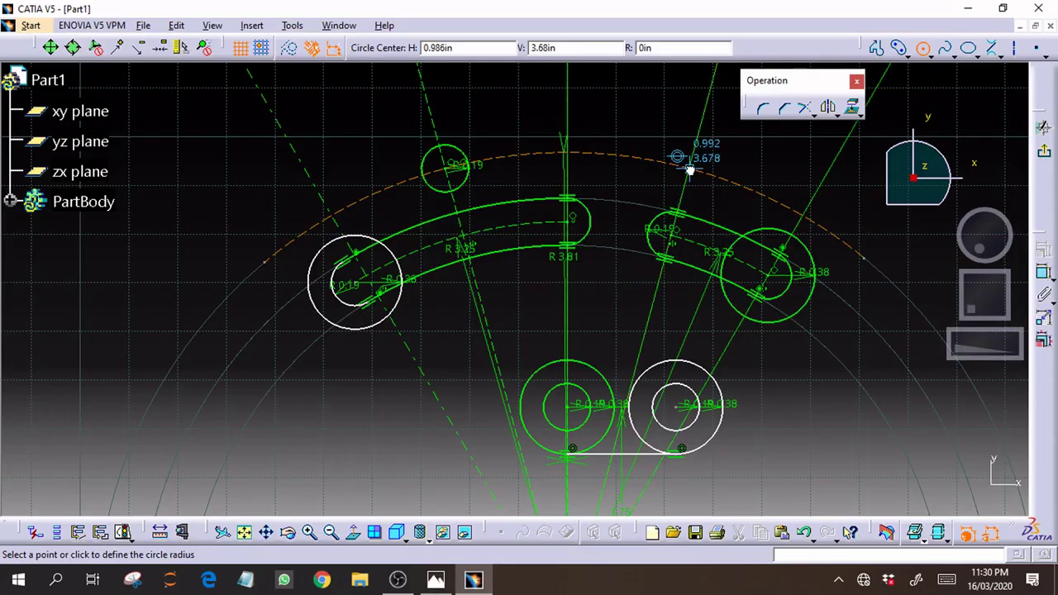
left_click(690, 48)
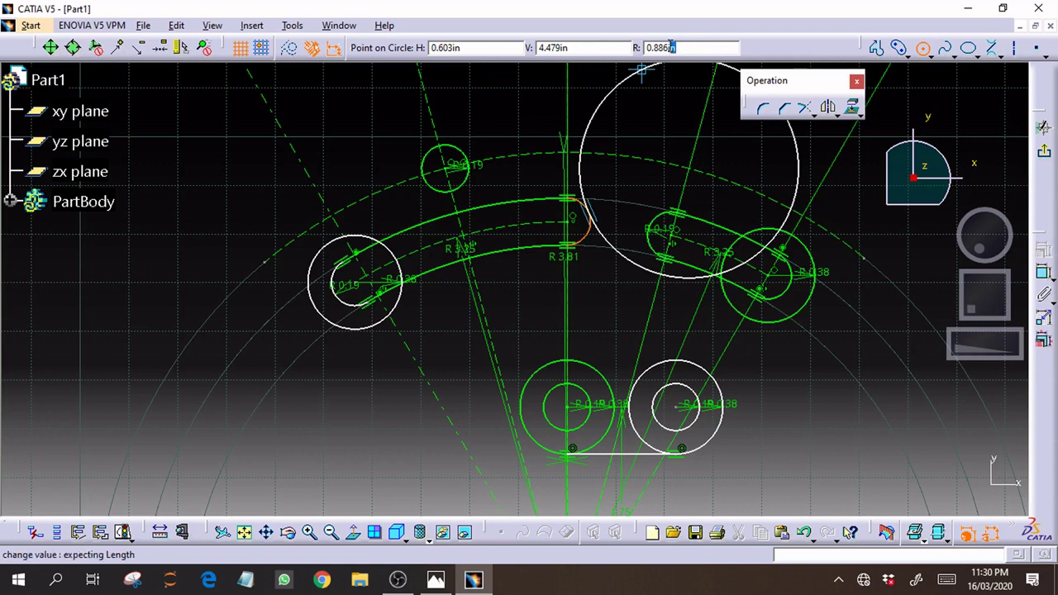
left_click_drag(690, 48, 607, 48)
type("0.38")
key("Return")
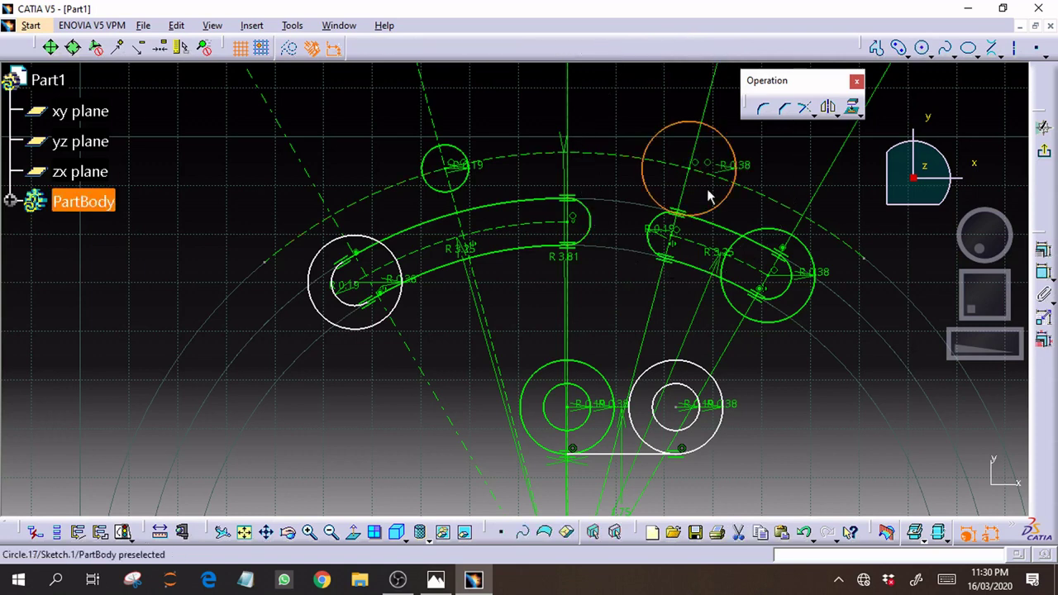
key("ctrl+z")
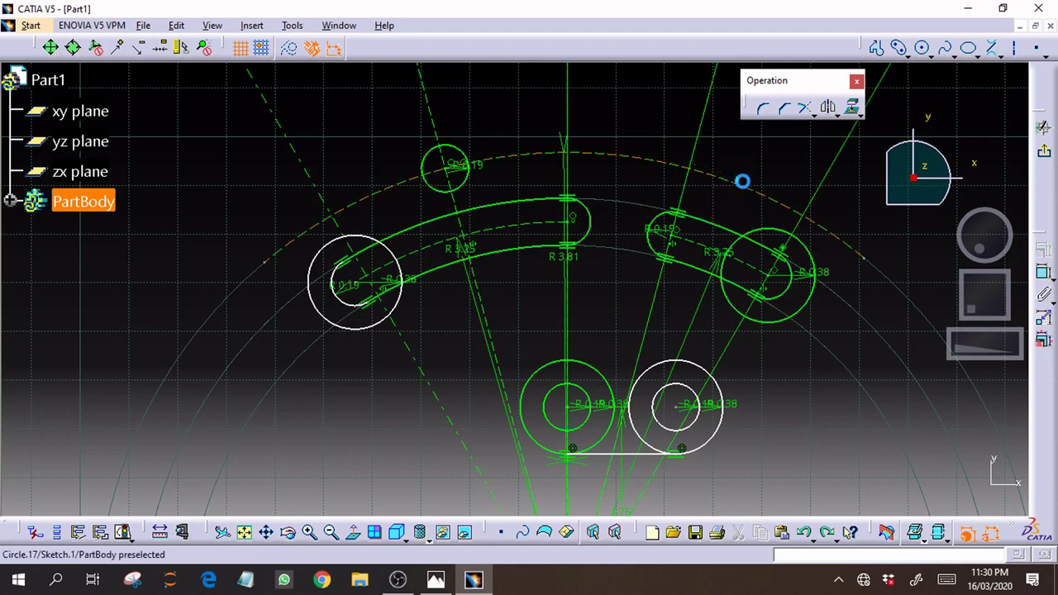
Draw a circle of radius 0.19 in where the right inner axis crosses the 3.81 in arc
left_click(921, 48)
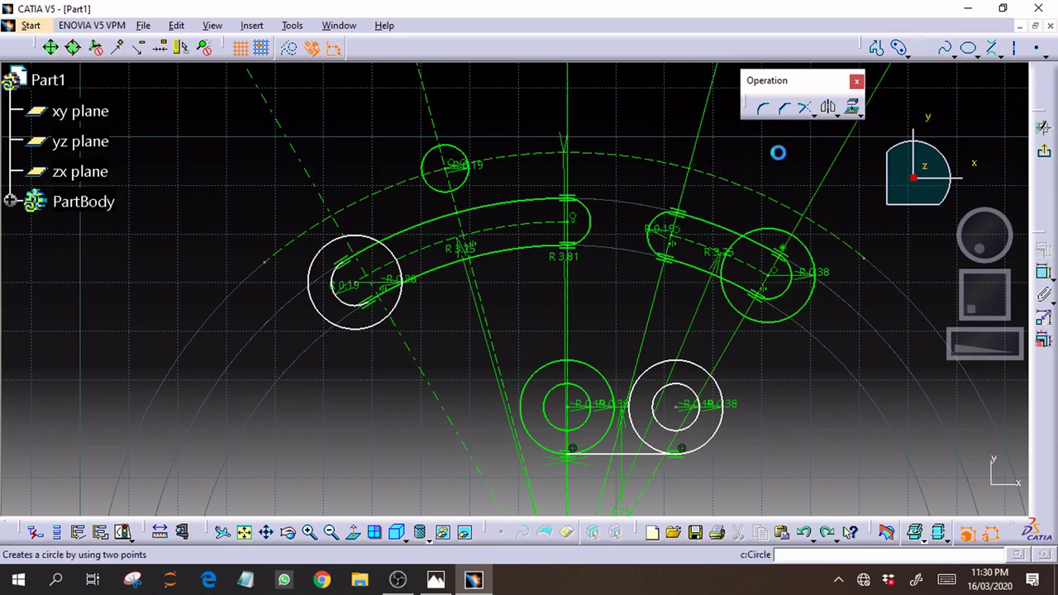
left_click(695, 173)
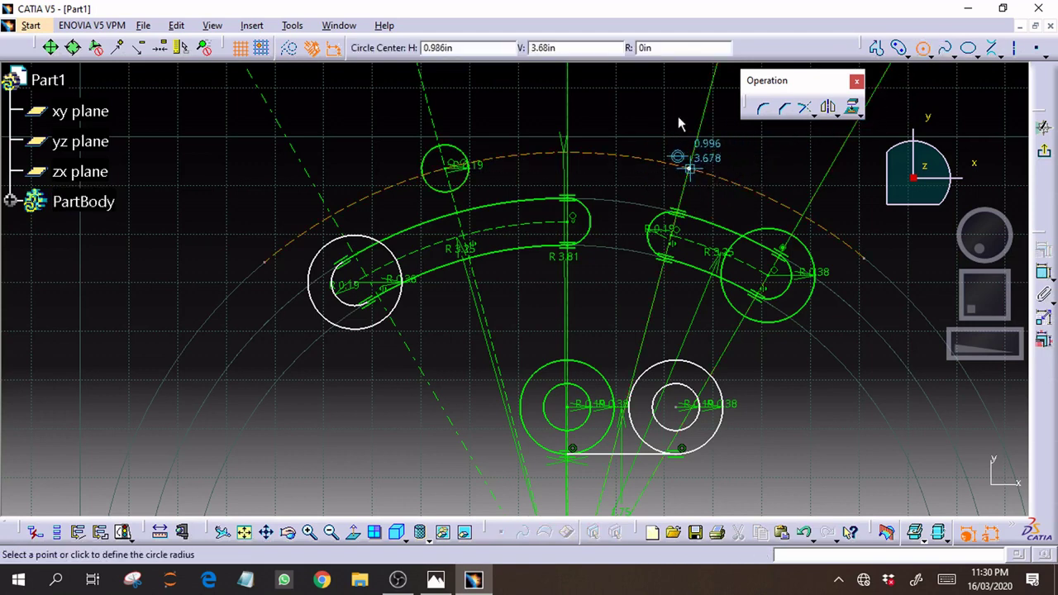
left_click(662, 47)
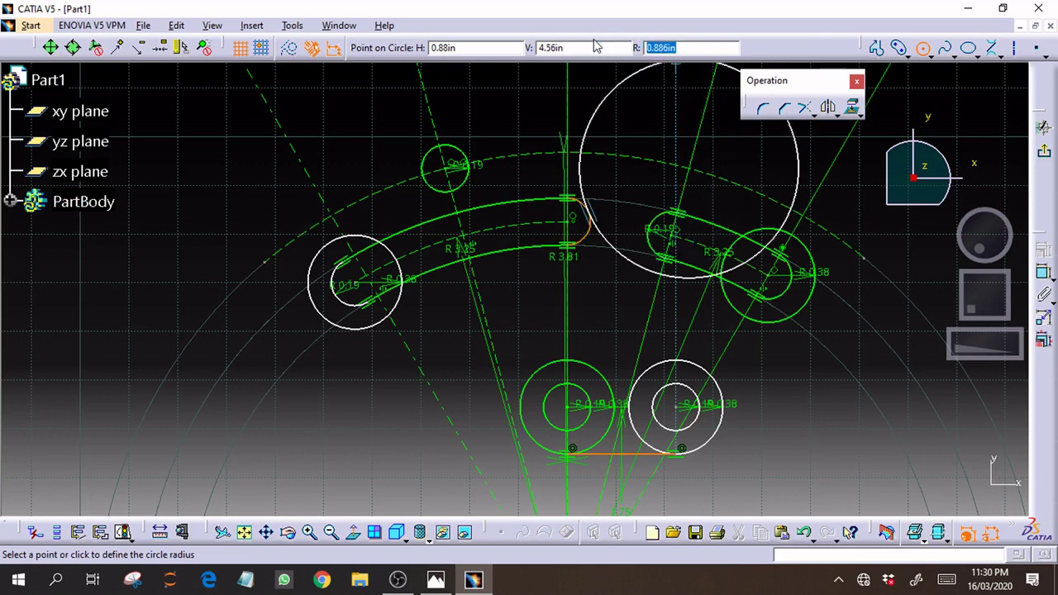
type("0.19")
key("Return")
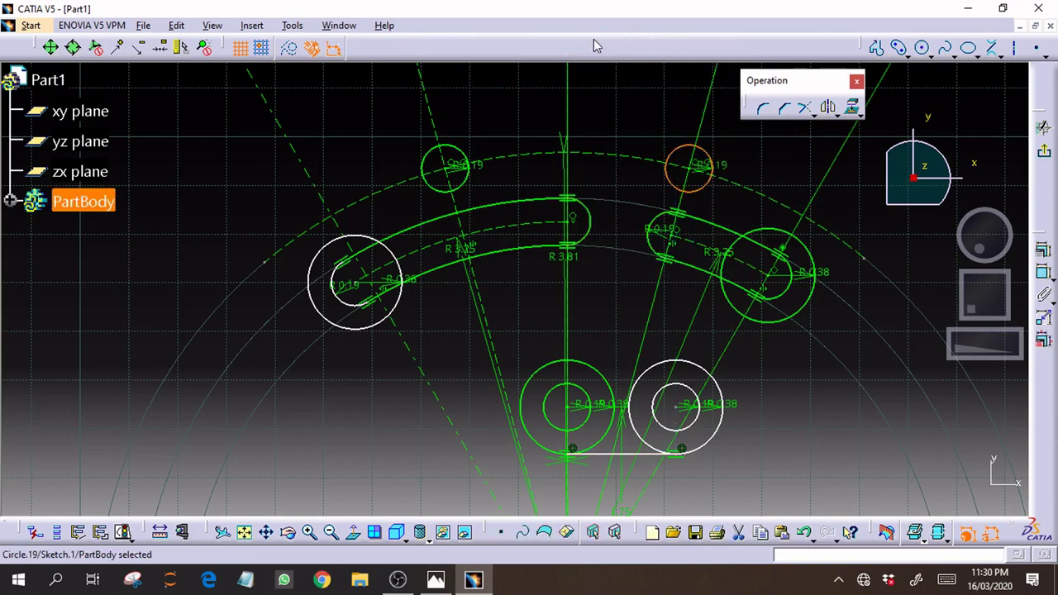
mouse_move(472, 581)
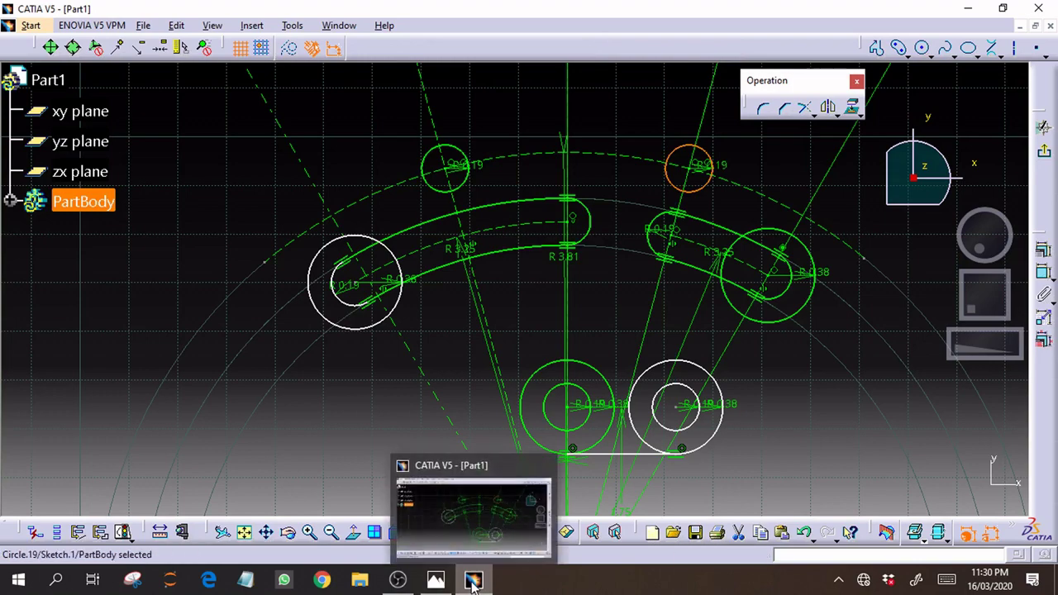
left_click(763, 179)
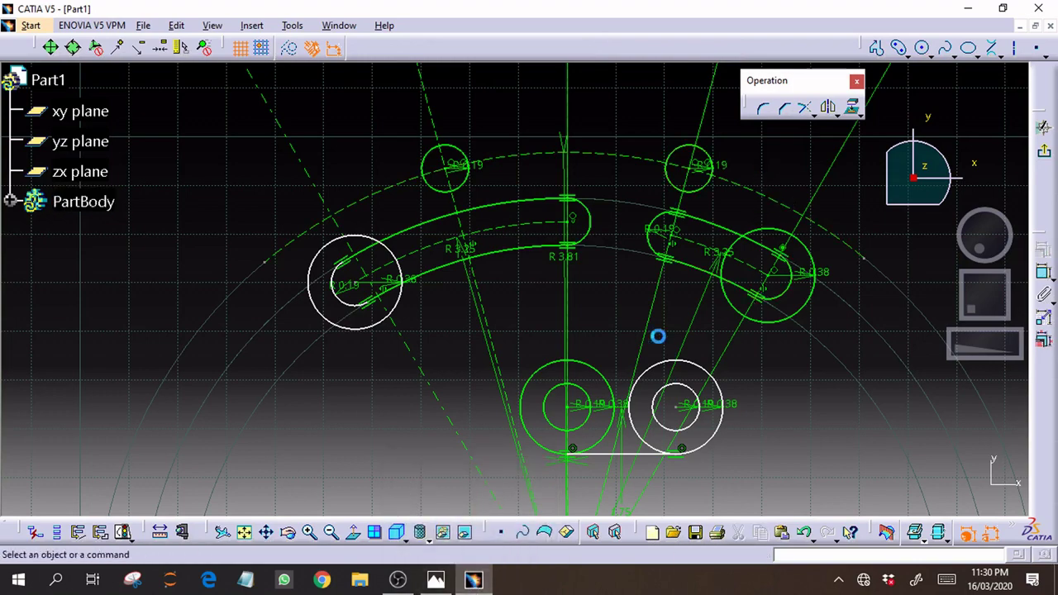
Check the reference drawing and draw a 0.38 in radius arc around the right upper hole, centred on it and open toward the slot
left_click(438, 582)
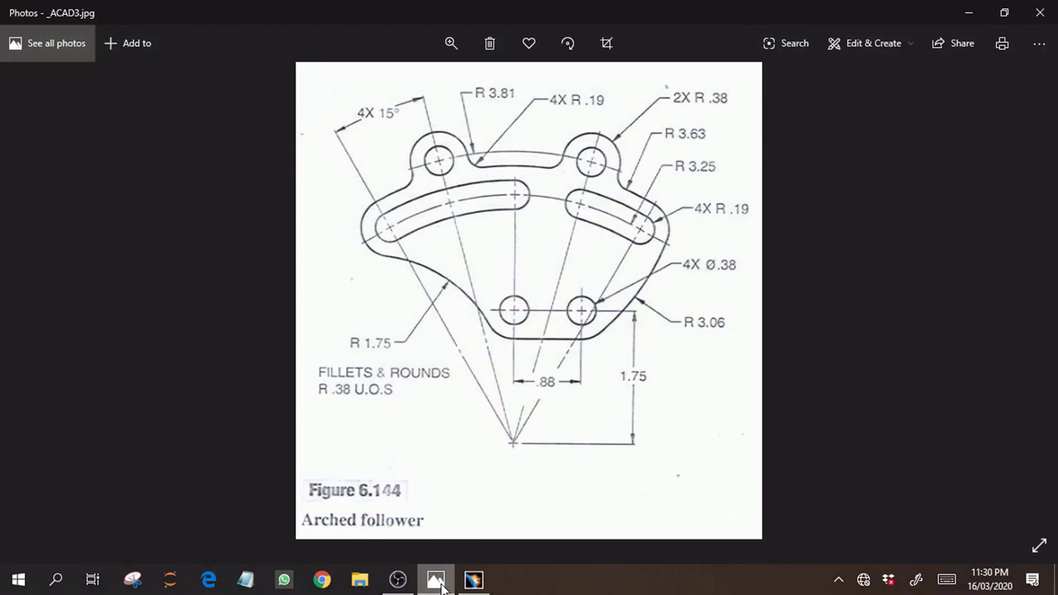
left_click(436, 580)
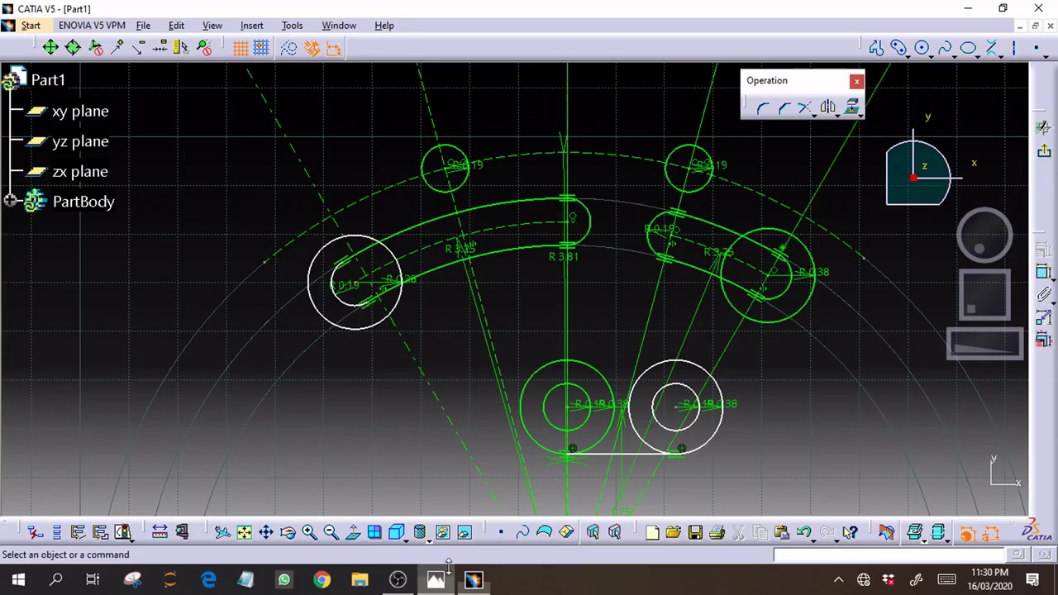
left_click(932, 56)
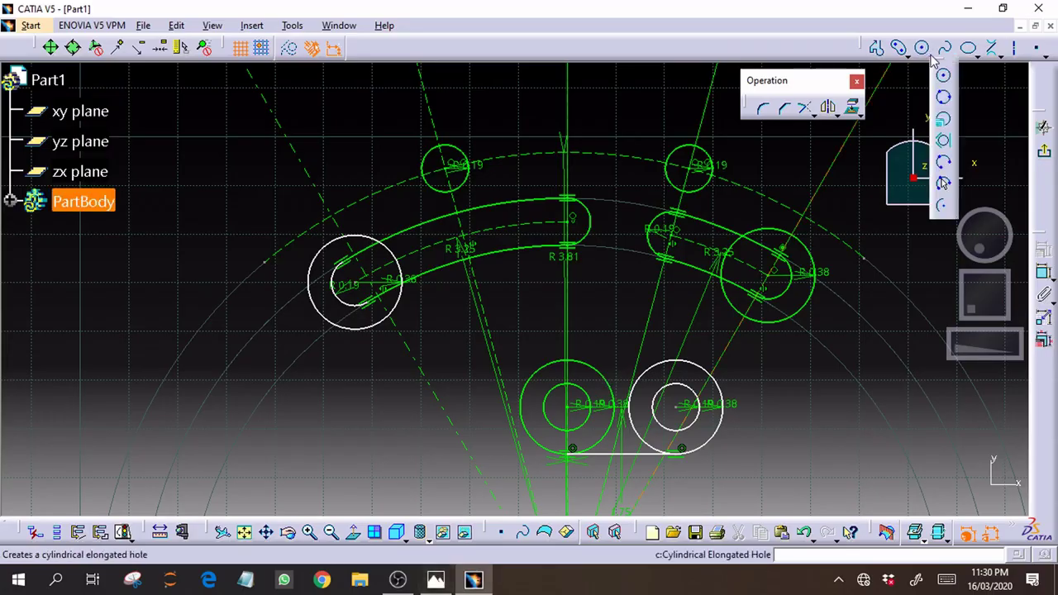
left_click(943, 205)
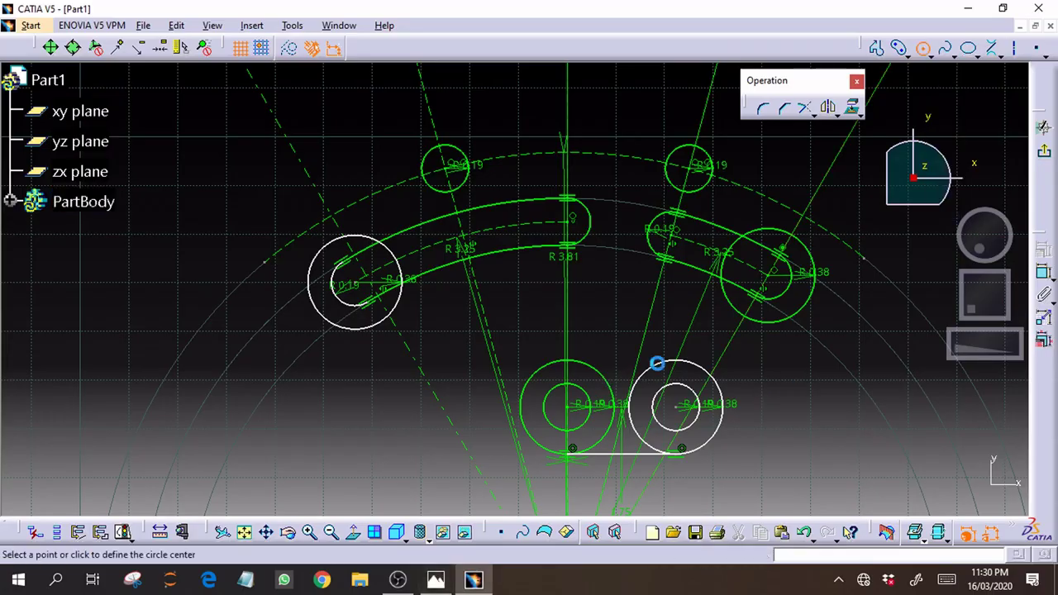
left_click(698, 172)
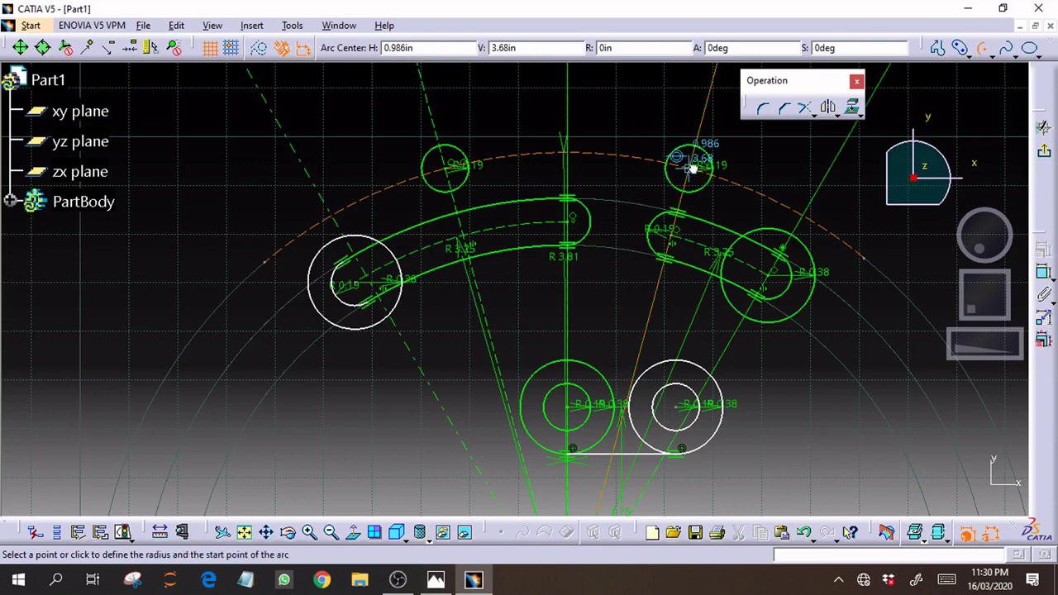
left_click(635, 47)
type("0.38")
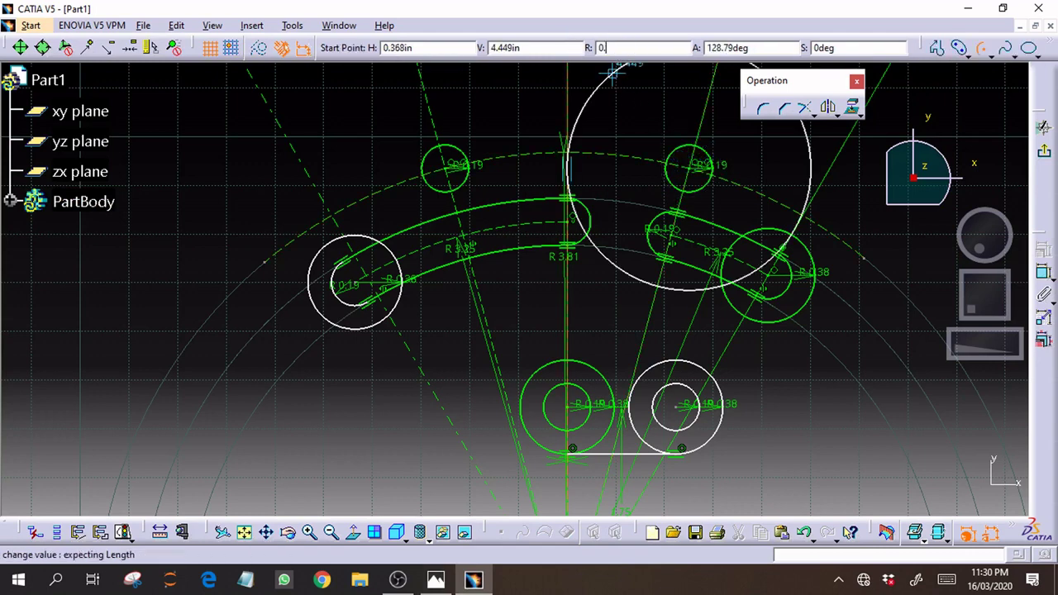
key("Return")
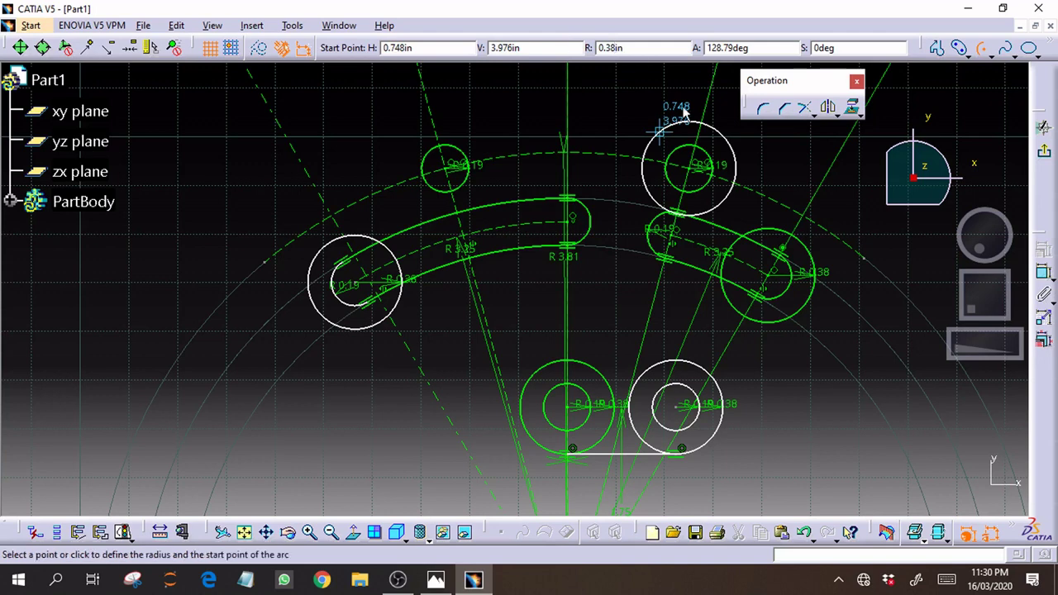
left_click(711, 213)
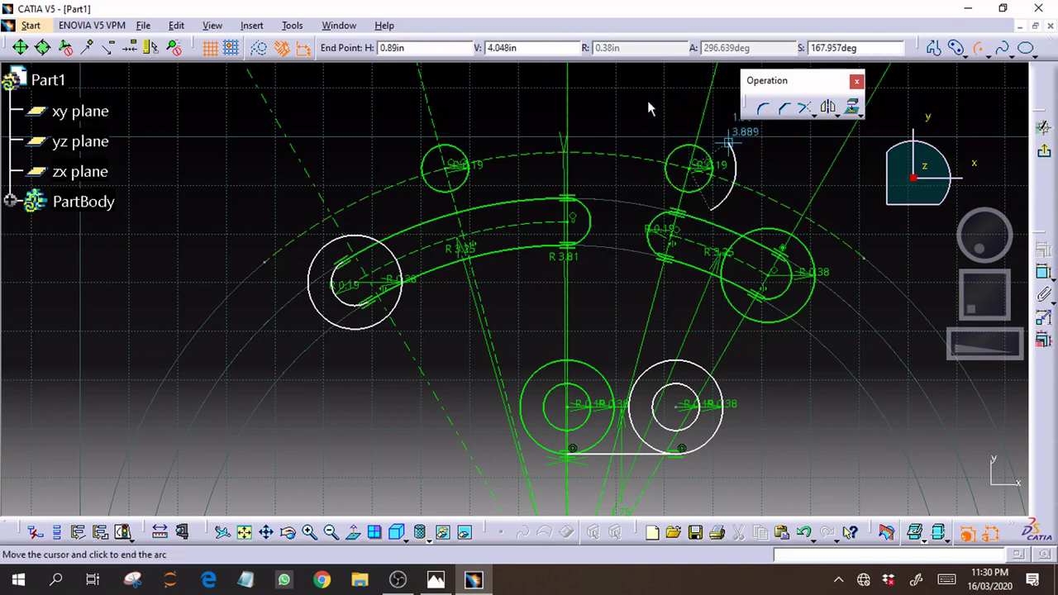
left_click(653, 205)
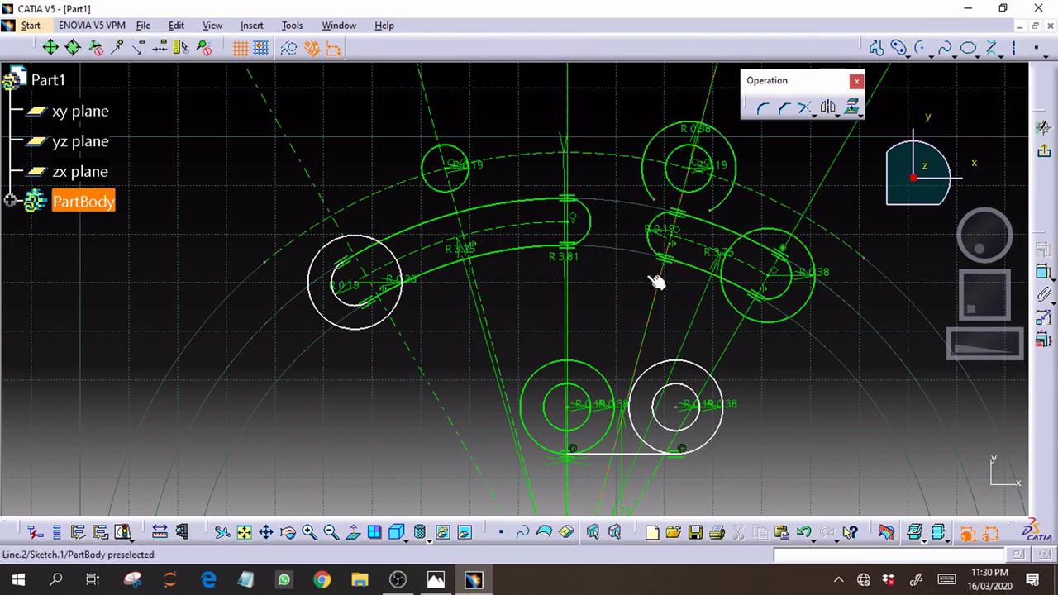
Mirror the right upper hole's 0.38 in arc about the vertical axis onto the left upper hole
left_click(655, 193)
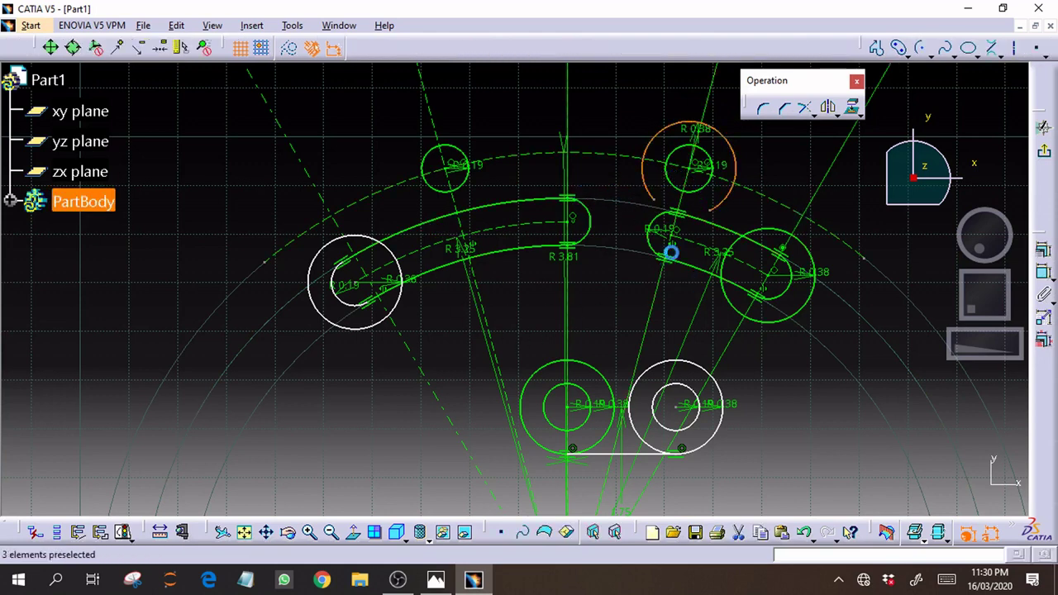
left_click(829, 110)
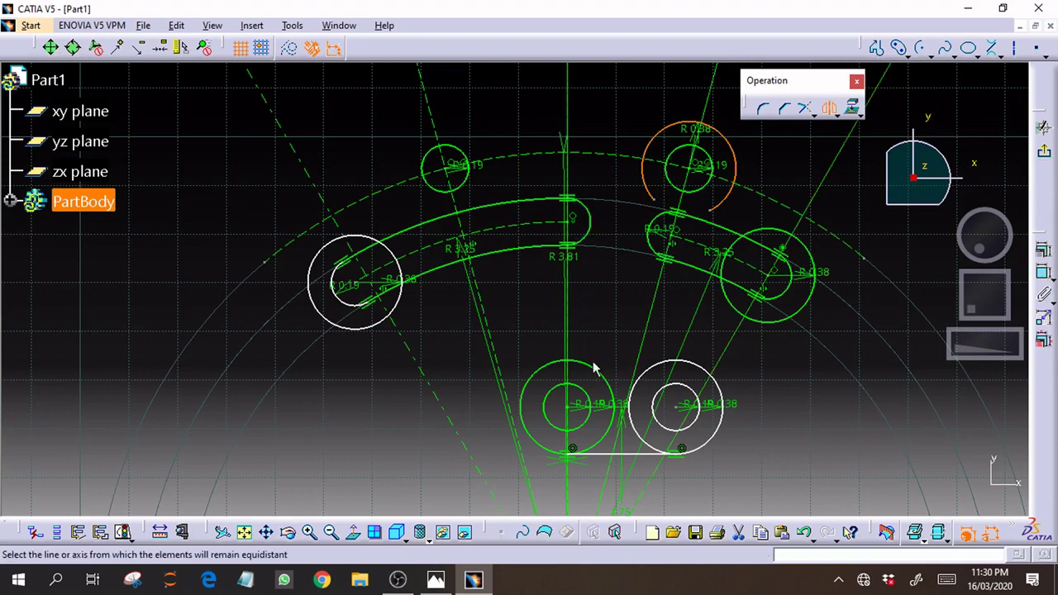
left_click_drag(971, 302, 978, 249)
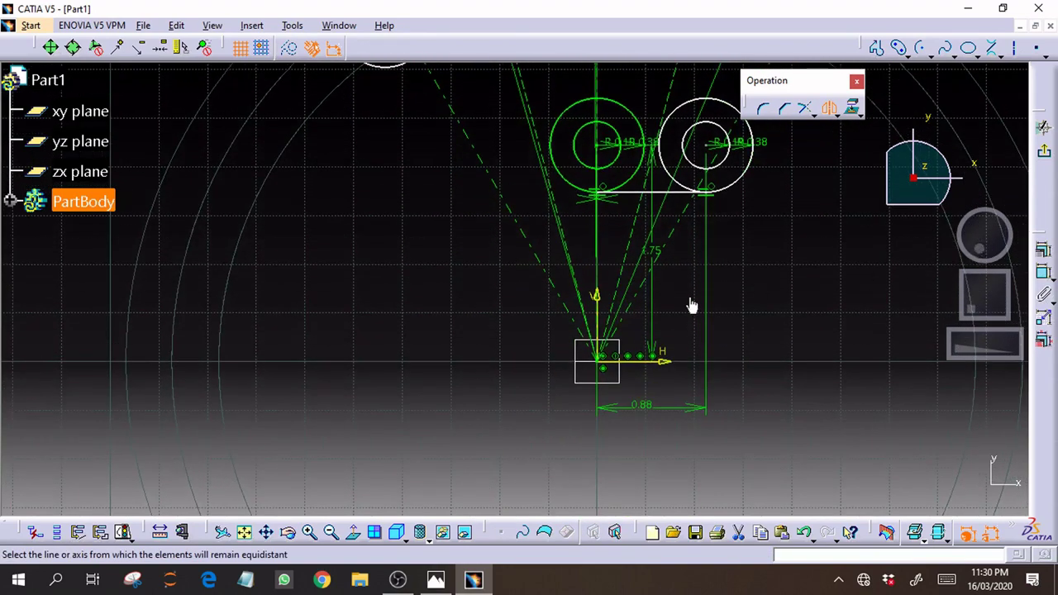
left_click(597, 299)
mouse_move(990, 305)
left_mouse_down()
mouse_move(994, 336)
mouse_move(982, 353)
left_mouse_up()
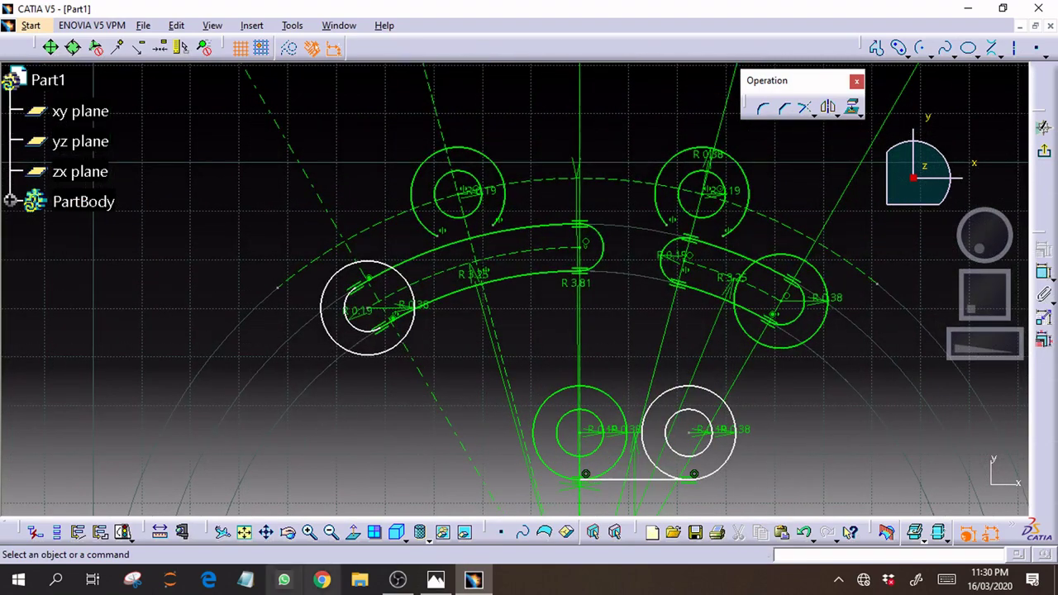
Check the top outline in the reference drawing and draw a 3.63 in radius arc about the origin, from the right outer circle to the left one
left_click(439, 582)
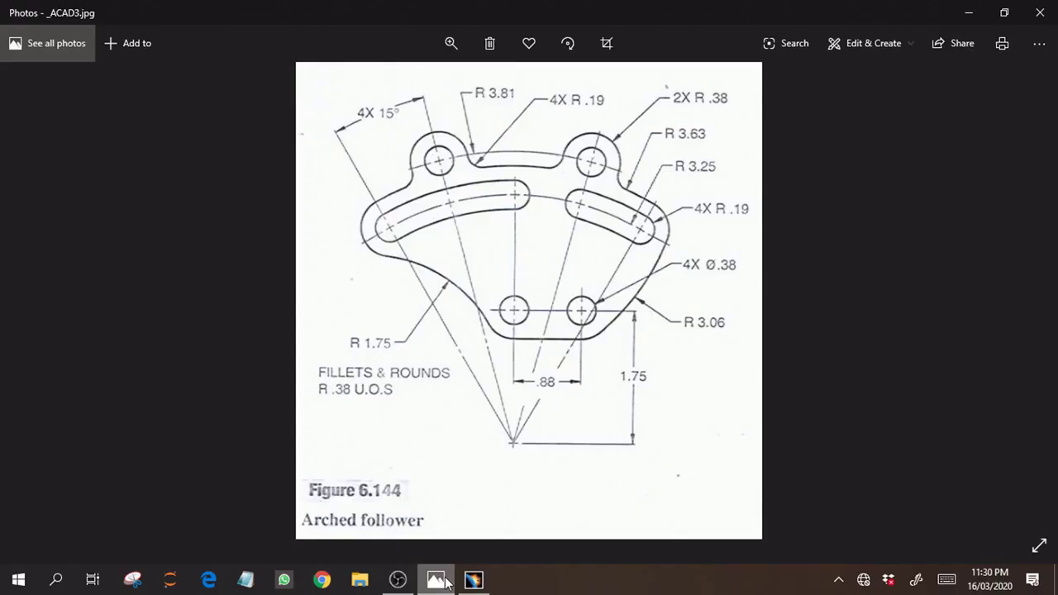
left_click(446, 583)
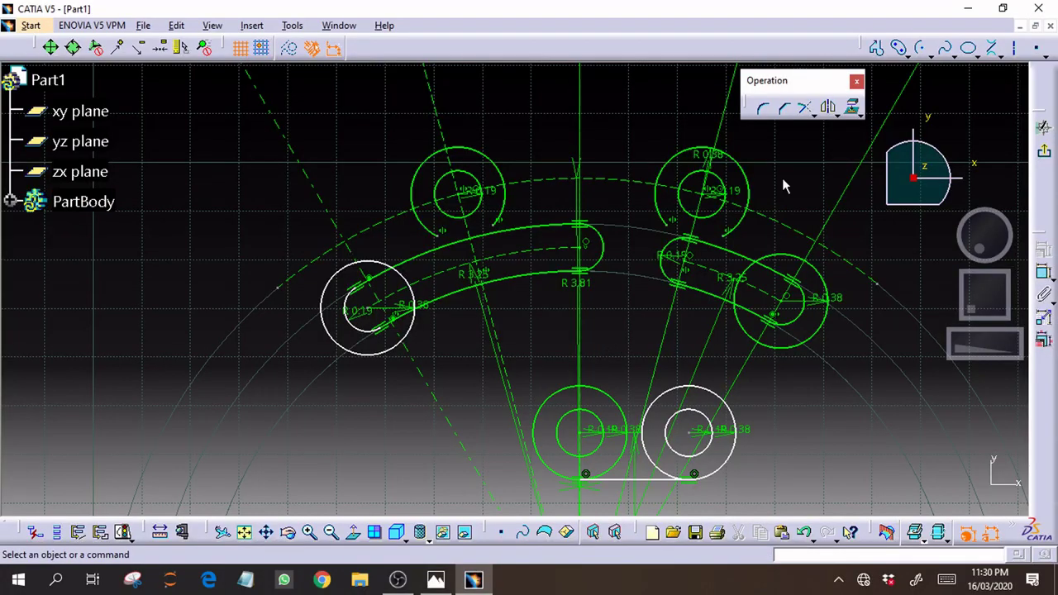
left_click(435, 580)
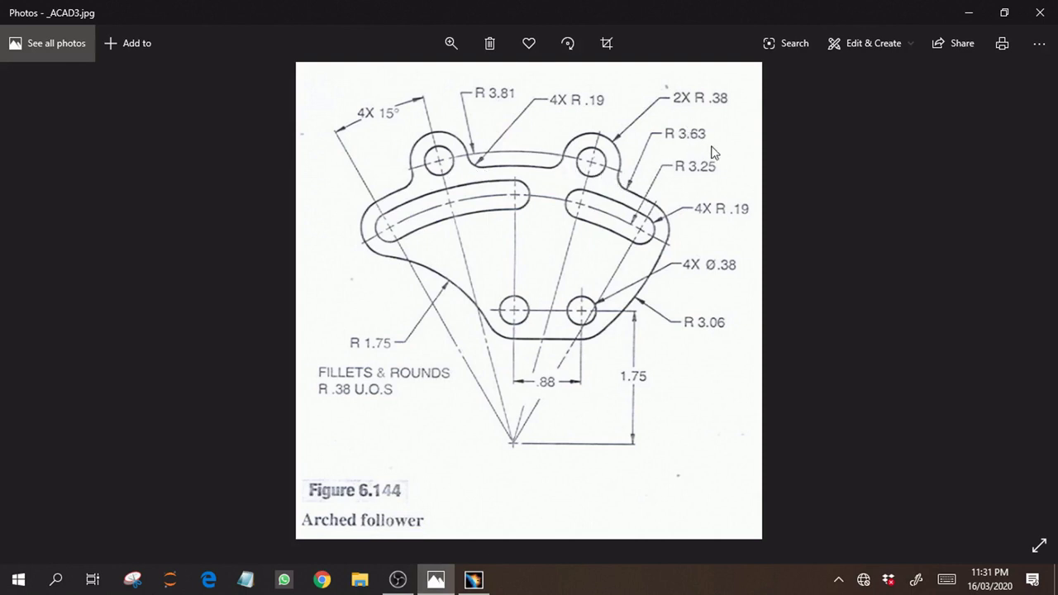
left_click(438, 579)
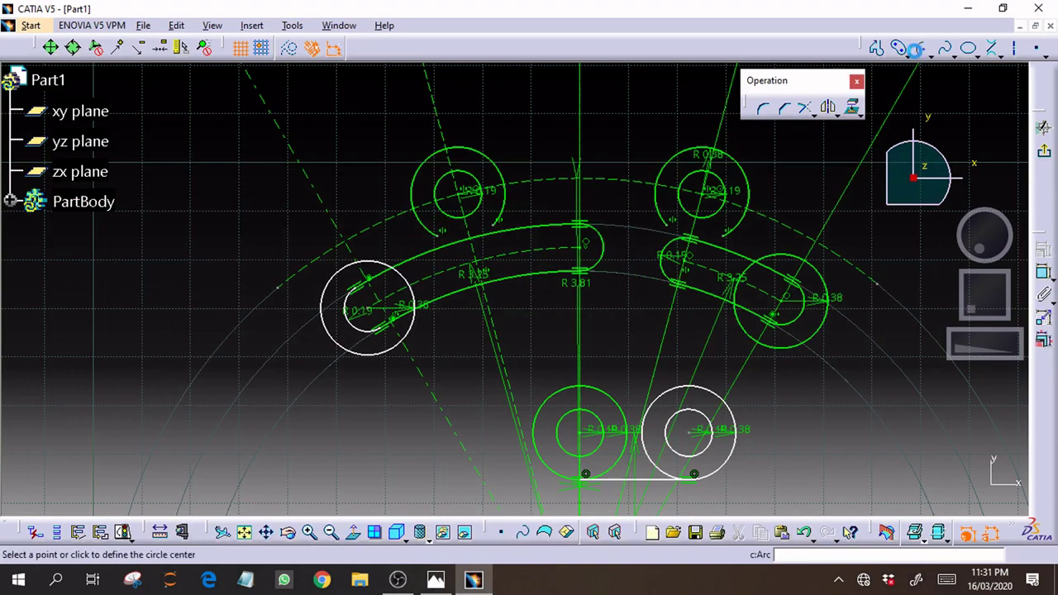
left_click(919, 48)
left_click_drag(988, 304, 983, 256)
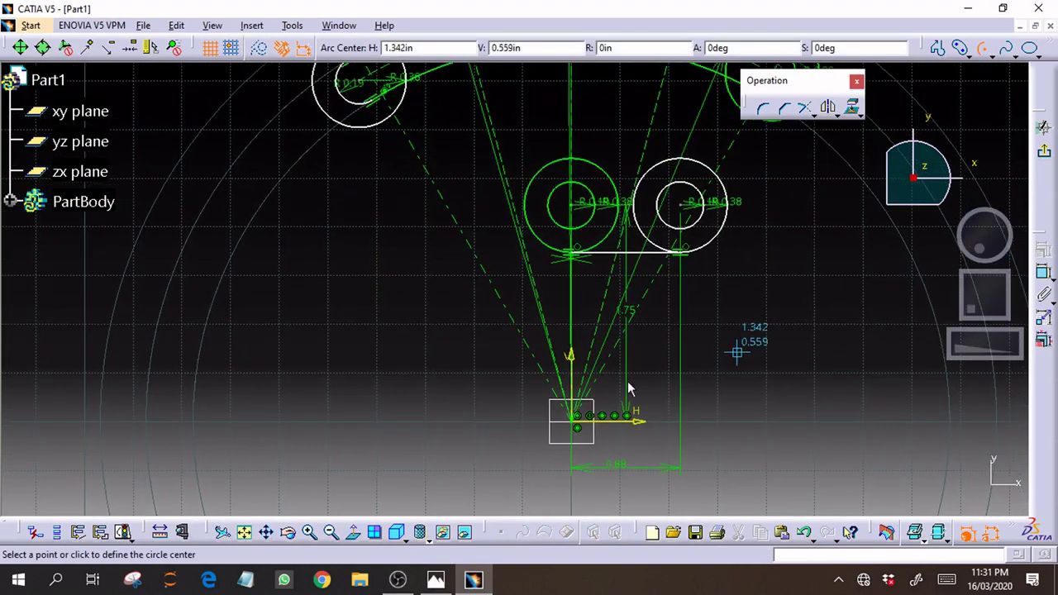
left_click(581, 426)
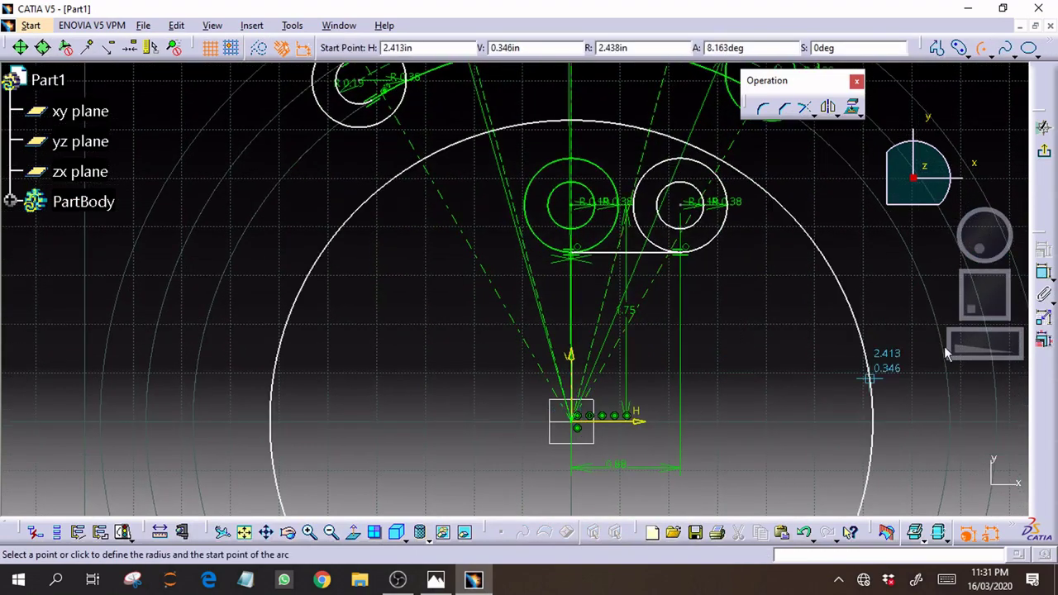
middle_click_drag(998, 300, 1002, 331)
left_click_drag(1003, 331, 1007, 340)
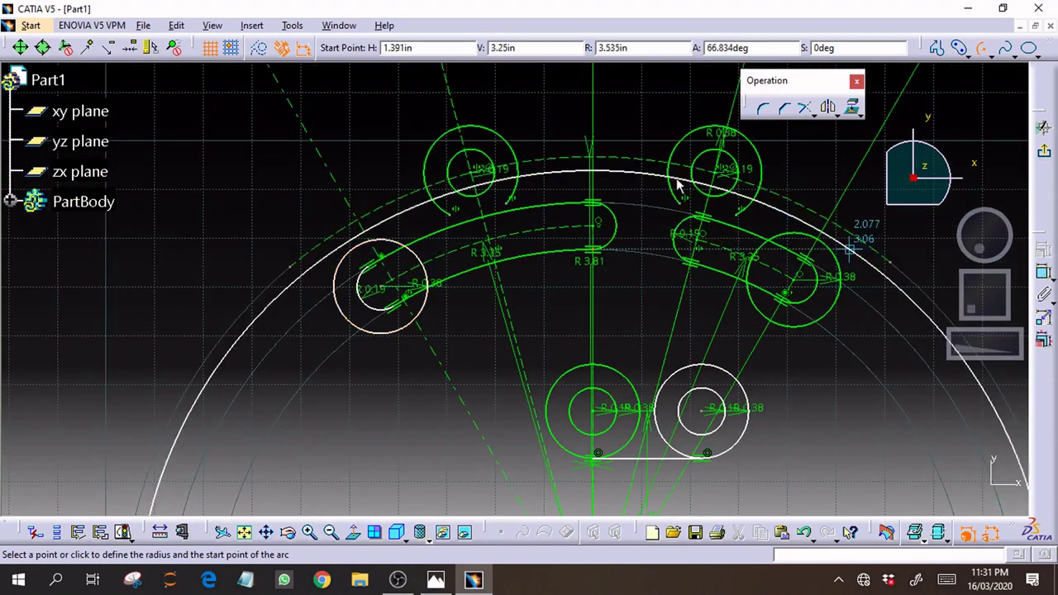
left_click(640, 47)
left_click(640, 47)
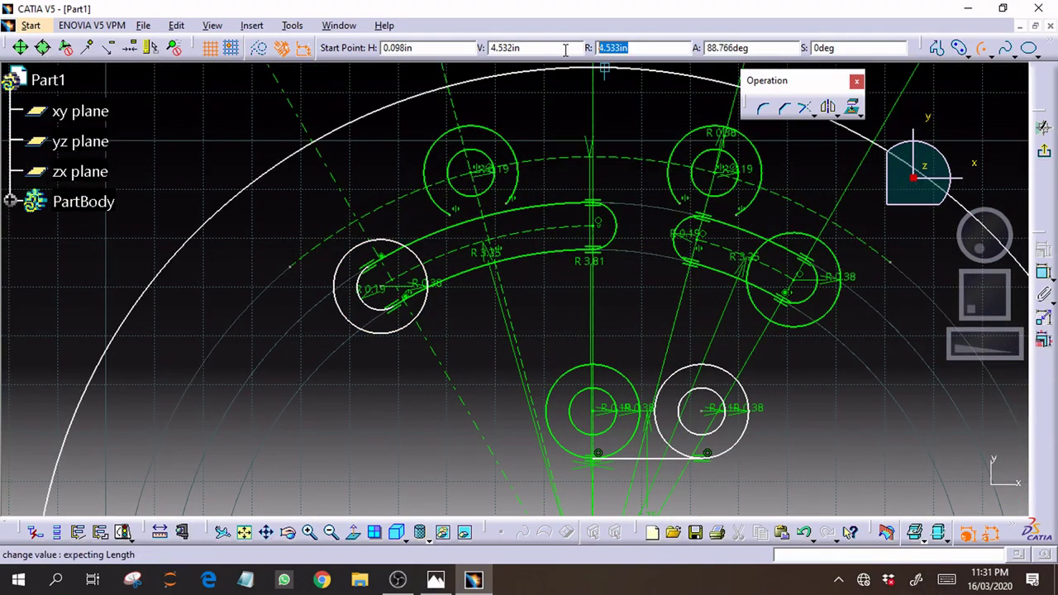
type("3.63")
key("Return")
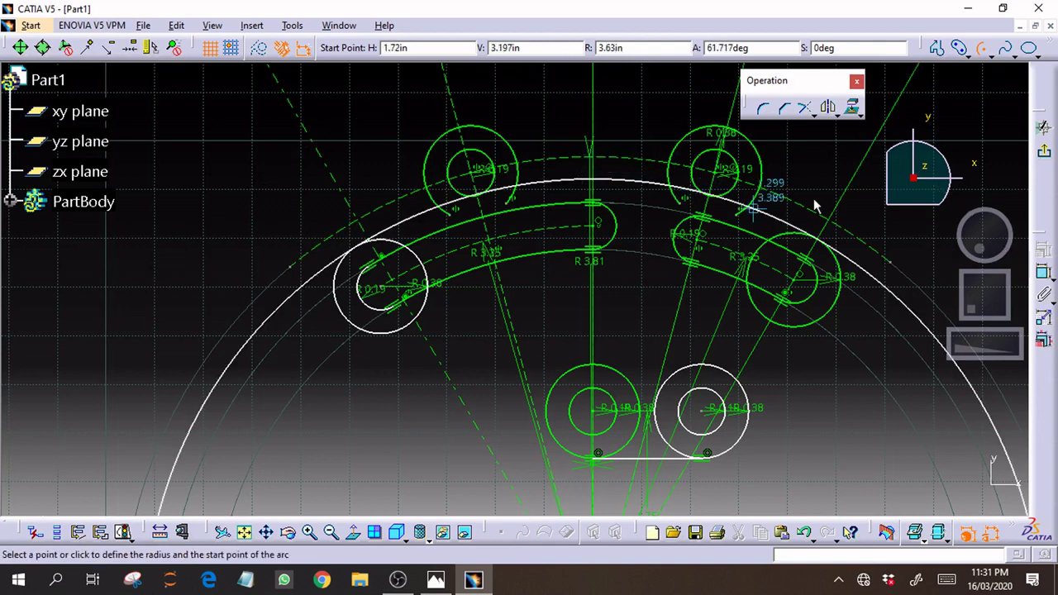
left_click(831, 243)
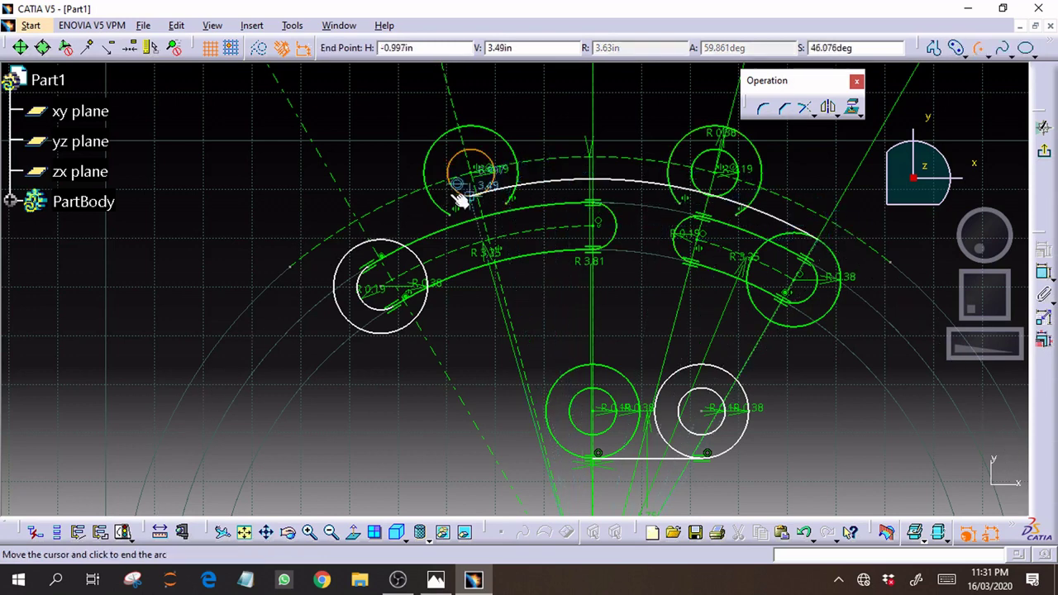
left_click(364, 251)
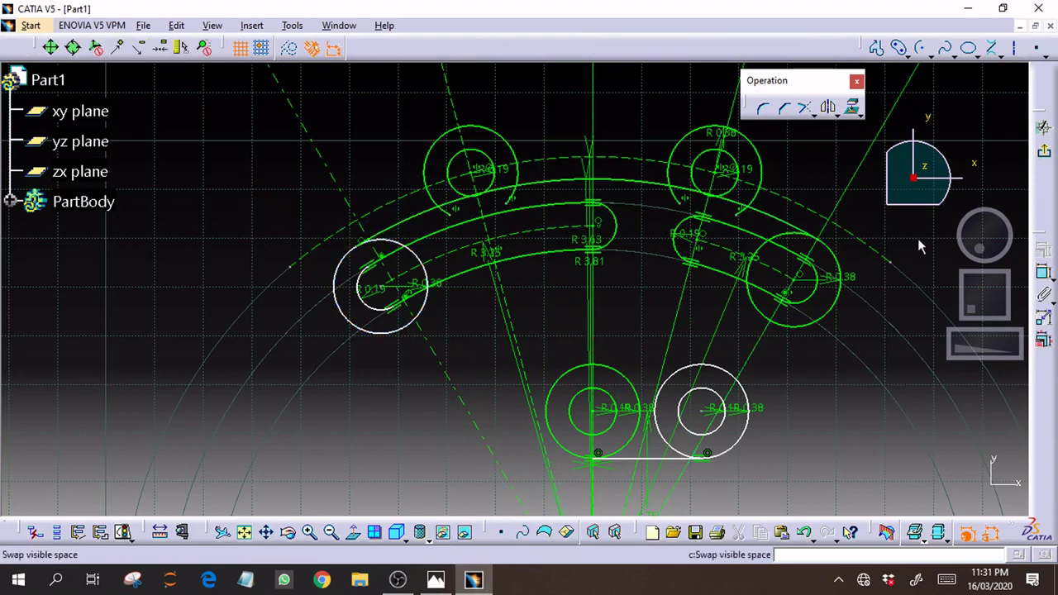
Check the lower outline in the reference drawing and create a 1.75 in corner between the left slot's outer circle and the lower left hole's outer circle
left_click_drag(980, 299, 970, 294)
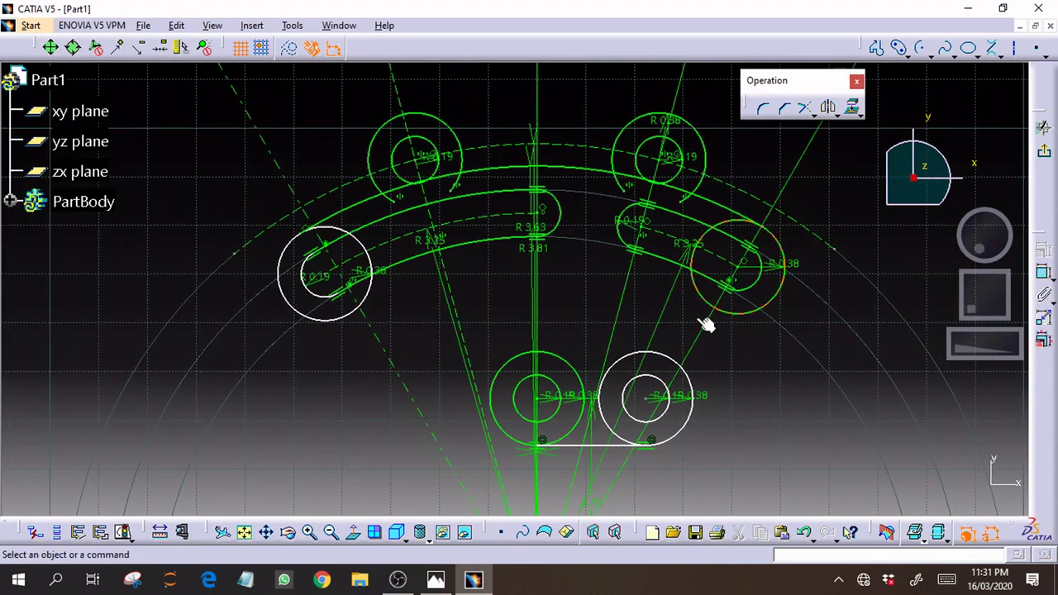
left_click(432, 589)
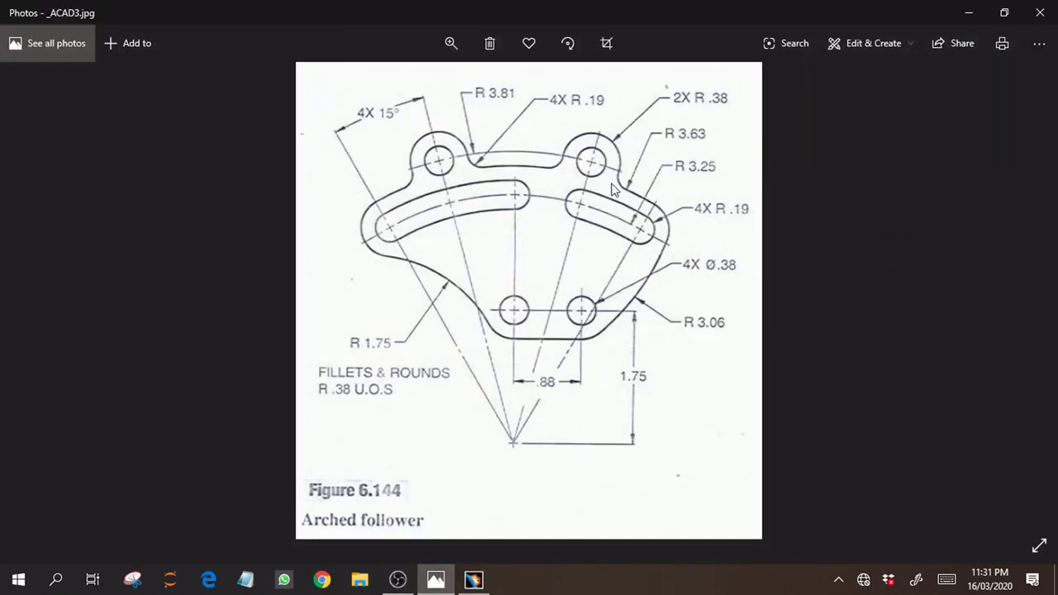
left_click(473, 581)
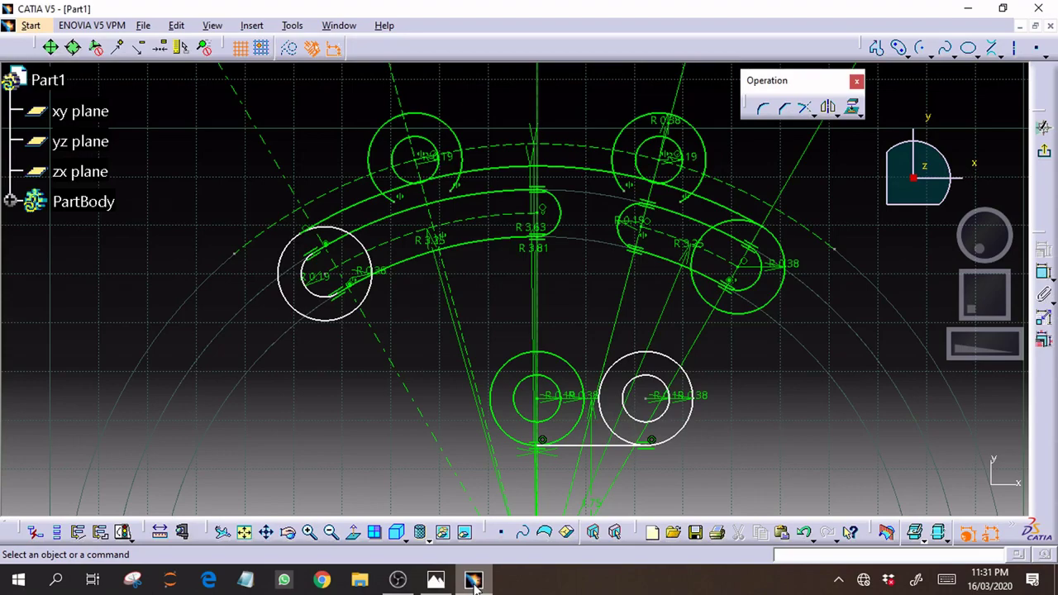
left_click(473, 581)
left_click(473, 581)
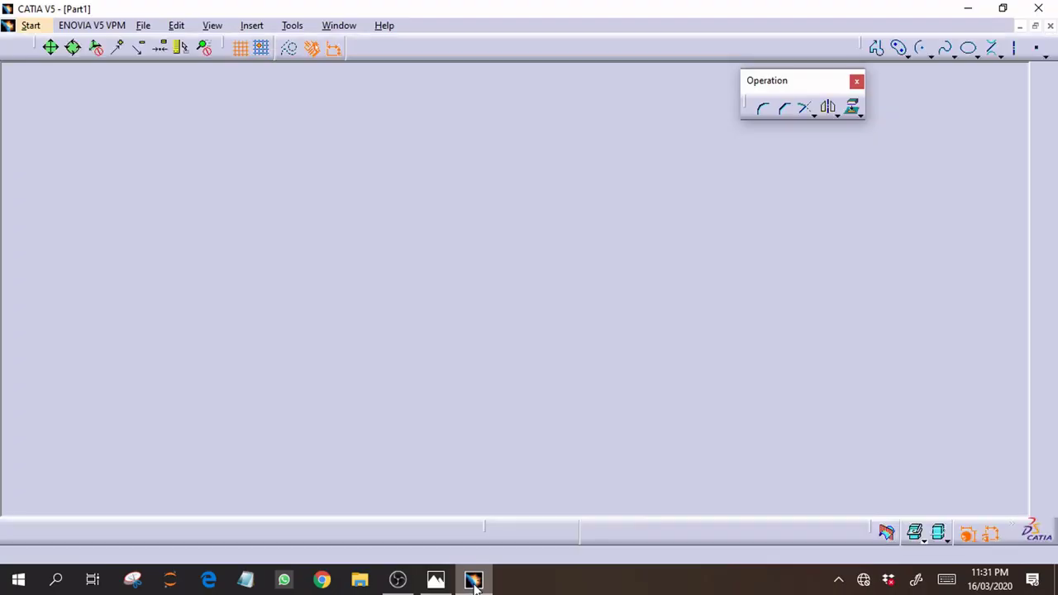
left_click(472, 581)
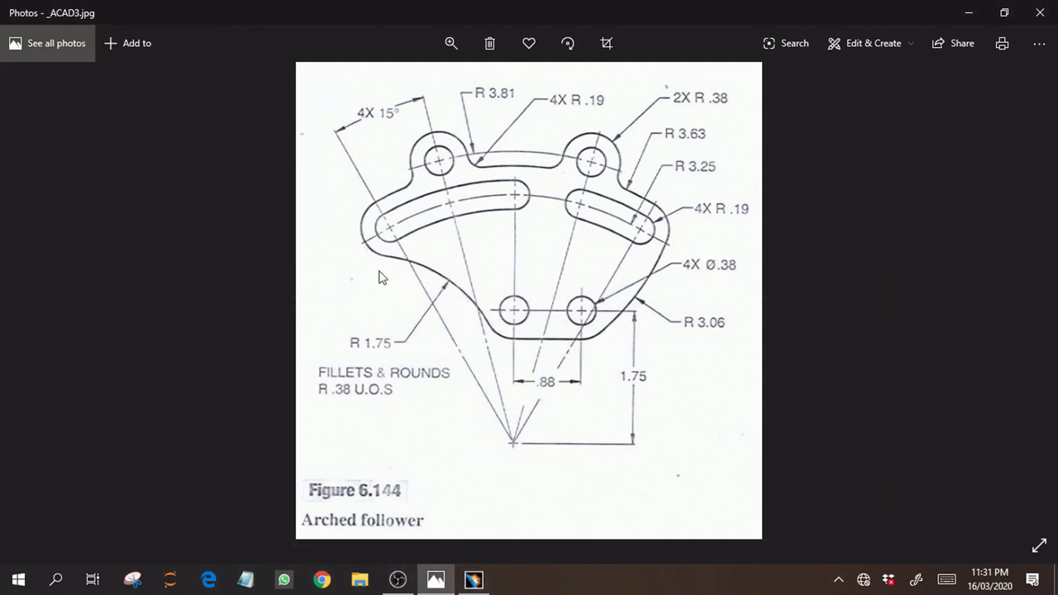
left_click(473, 579)
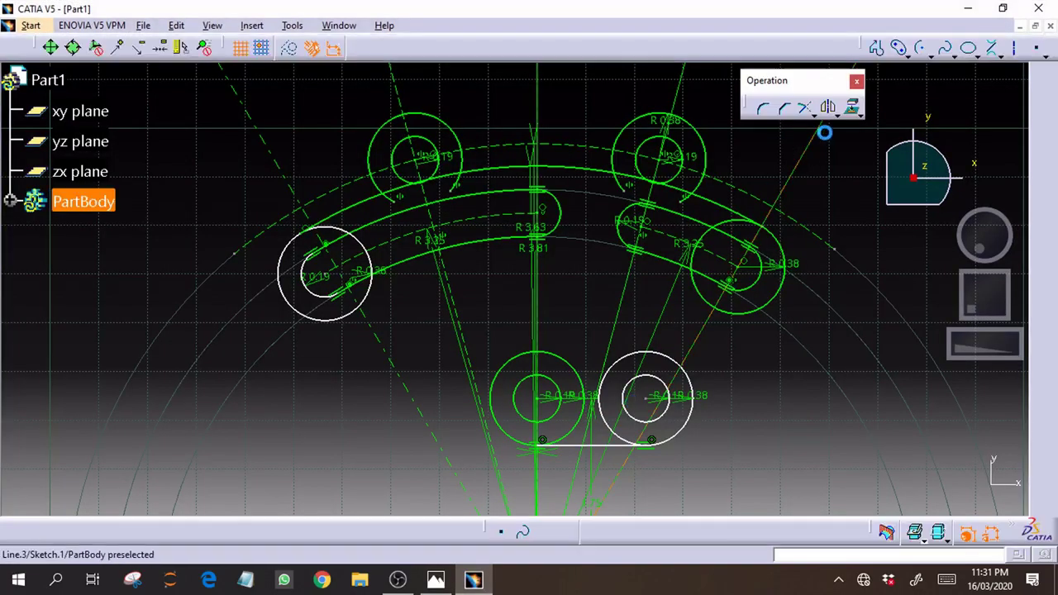
left_click(766, 113)
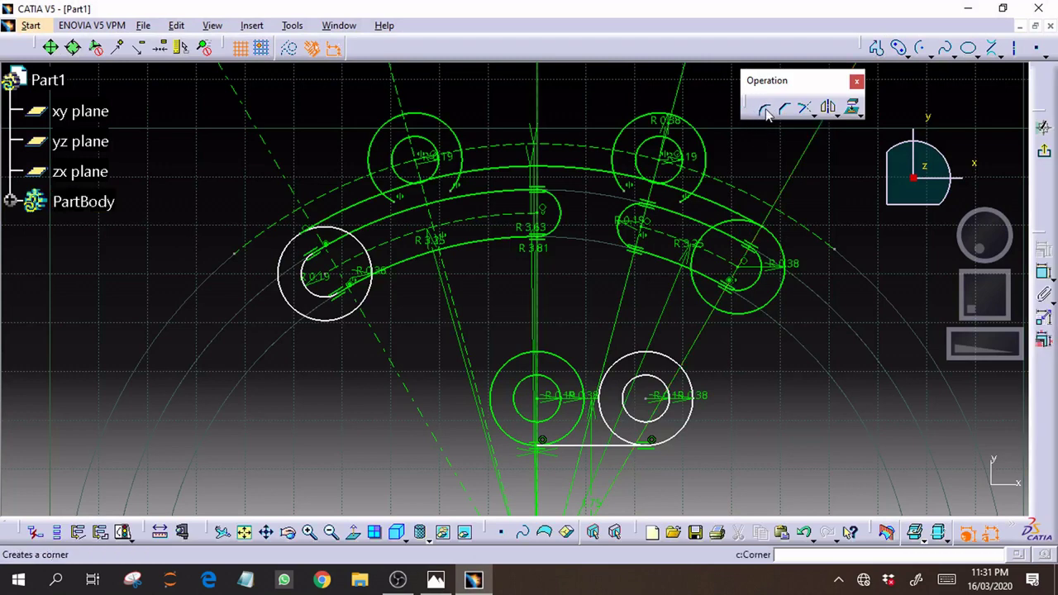
left_click(766, 113)
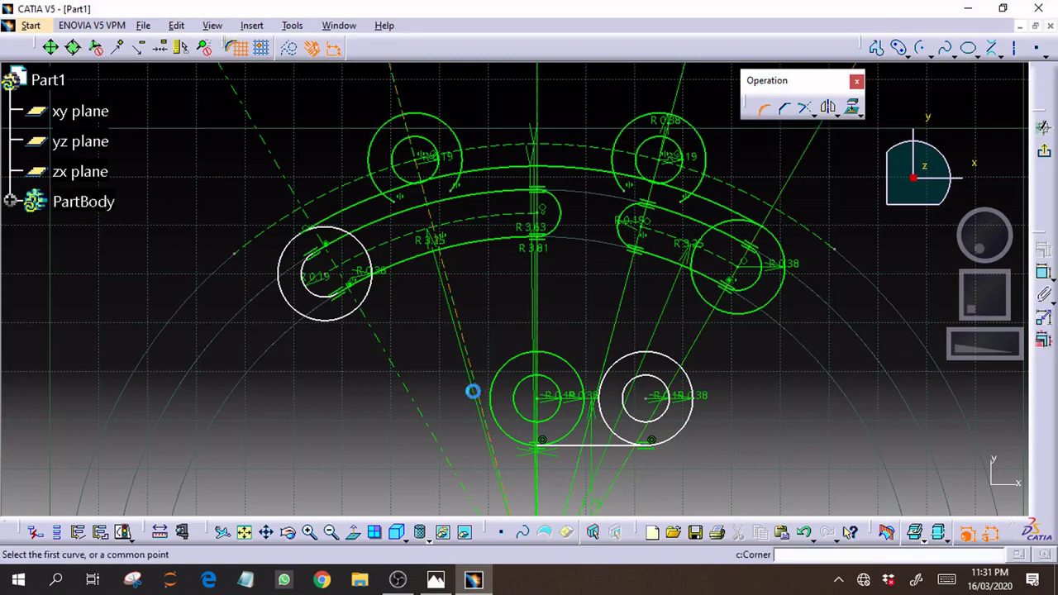
left_click(328, 325)
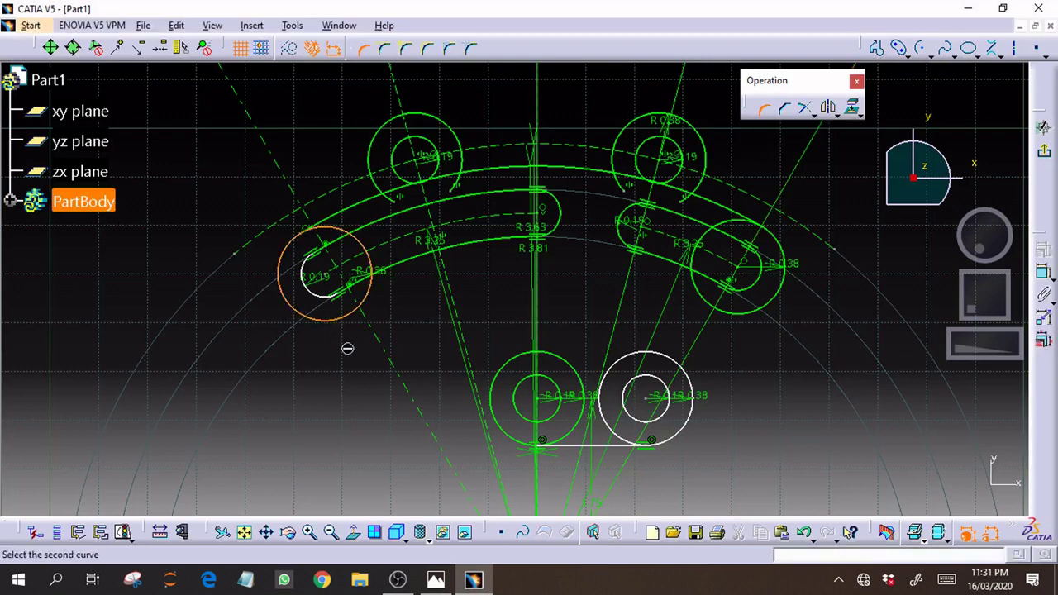
left_click(505, 436)
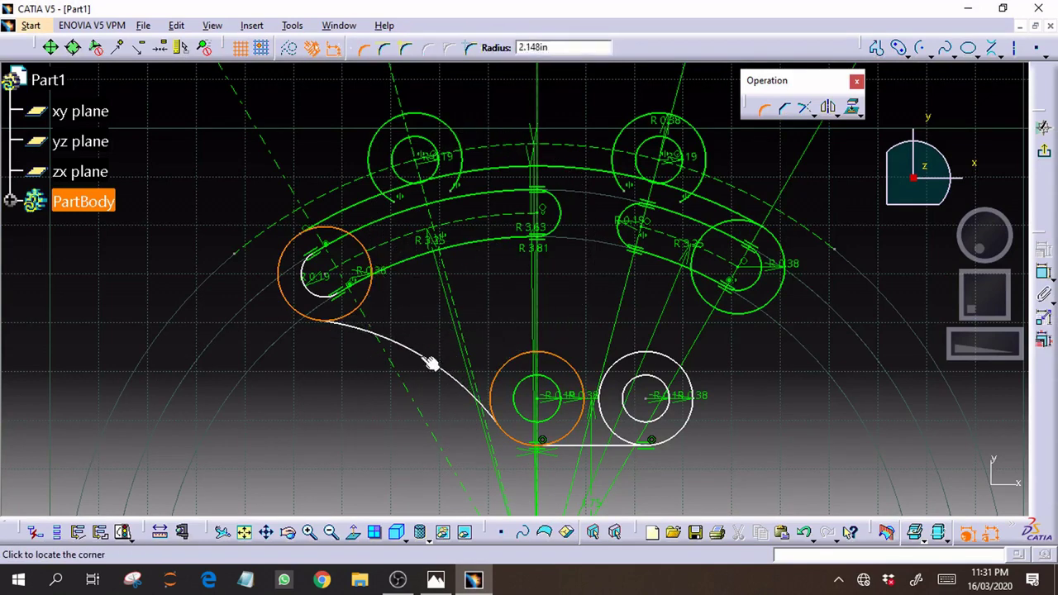
type("1.75")
key("Return")
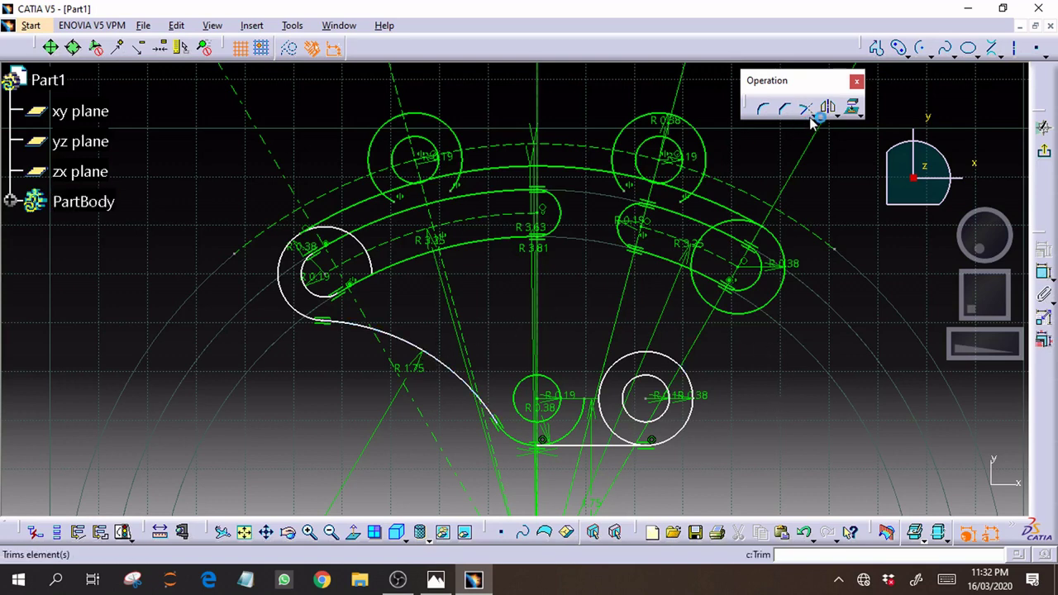
Check the right outline in the reference drawing and draw a construction arc of radius 3.06-0.38 in centred on the right slot's outer end
left_click(435, 580)
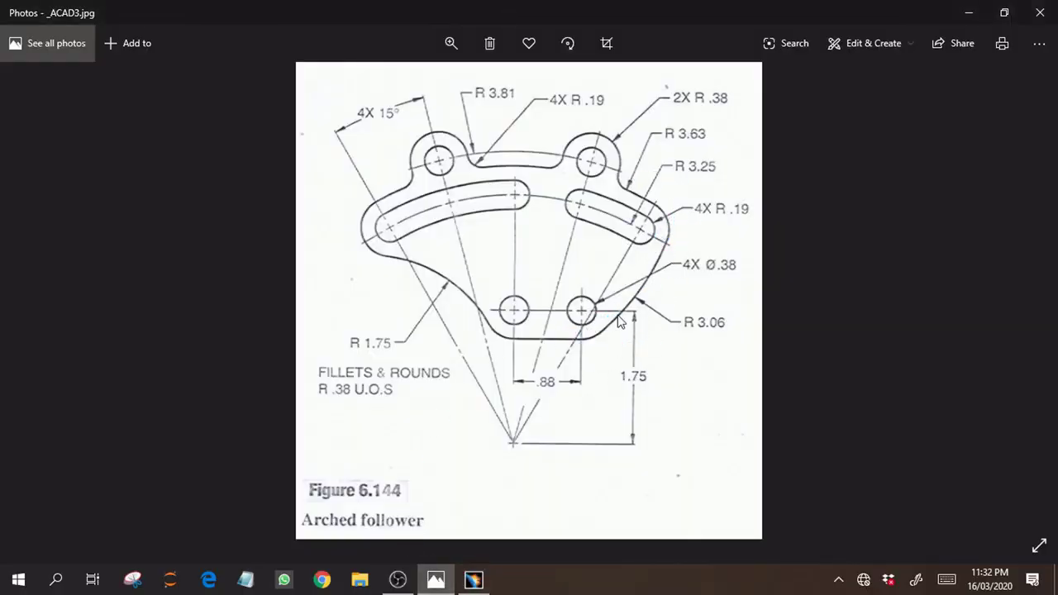
left_click(465, 583)
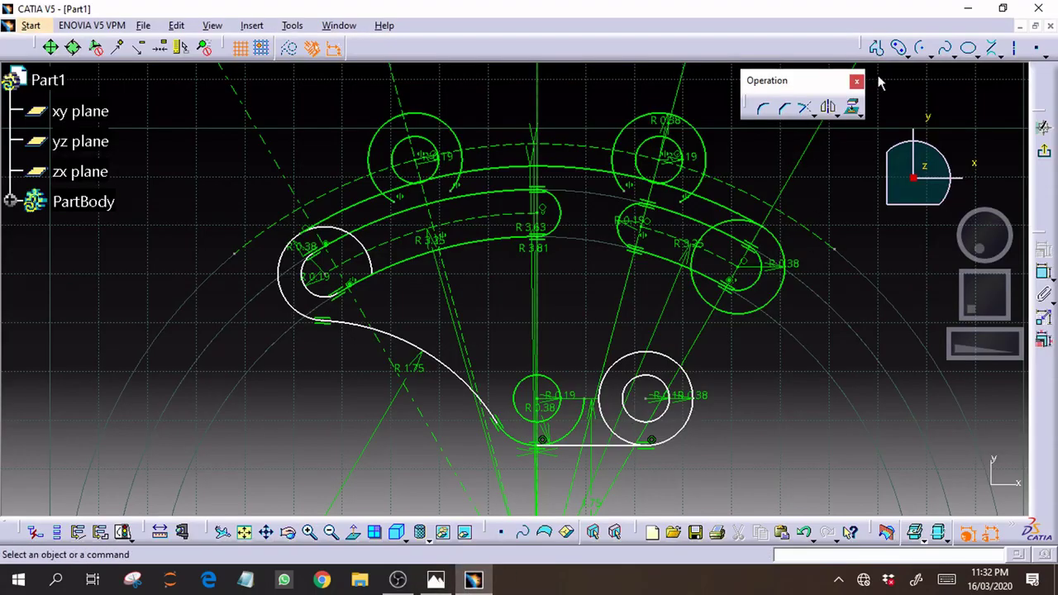
left_click(919, 51)
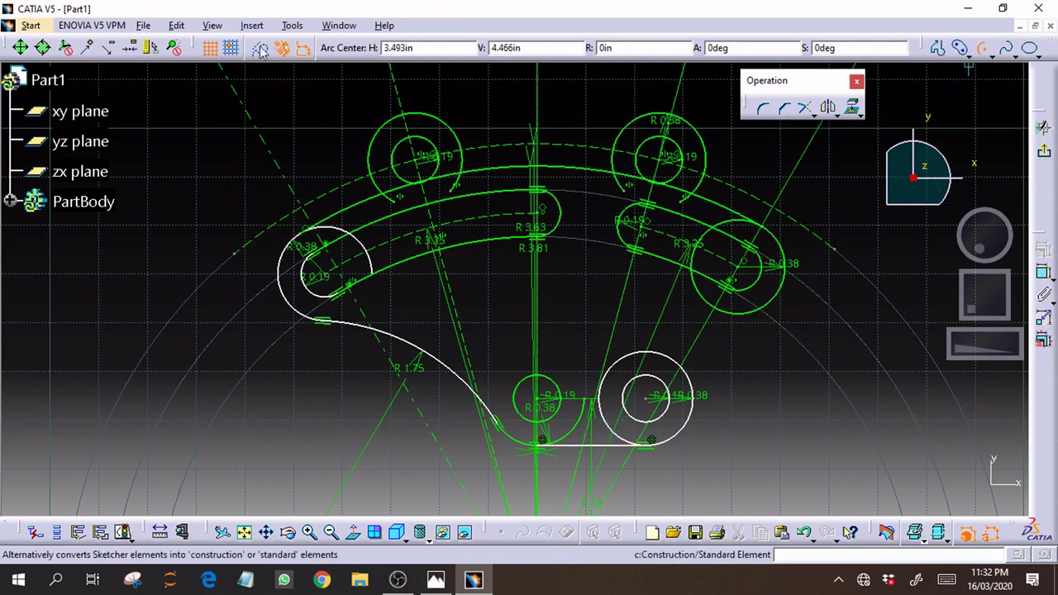
left_click(735, 265)
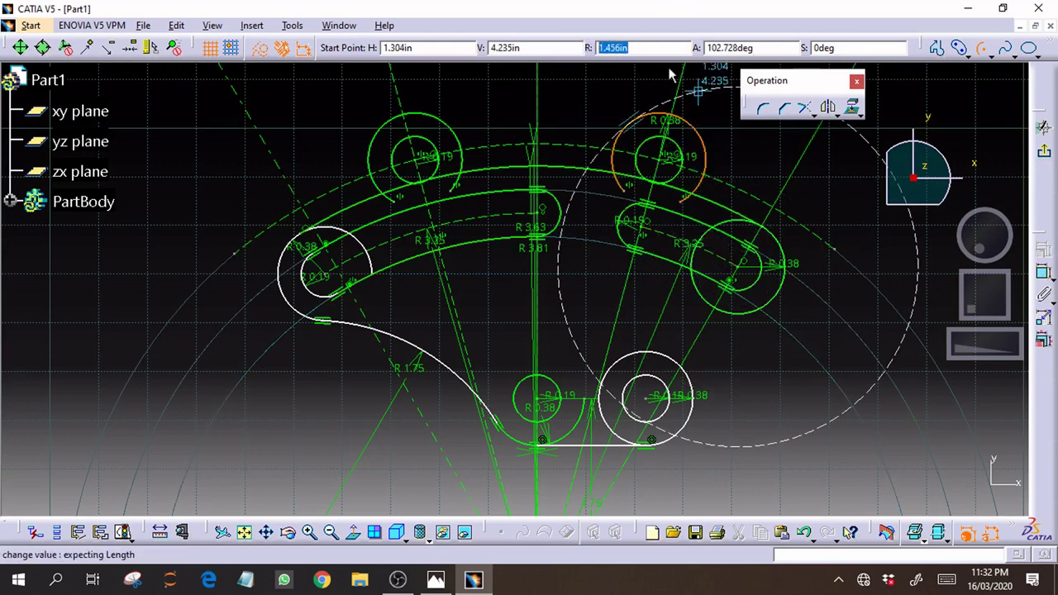
key("alt+Tab")
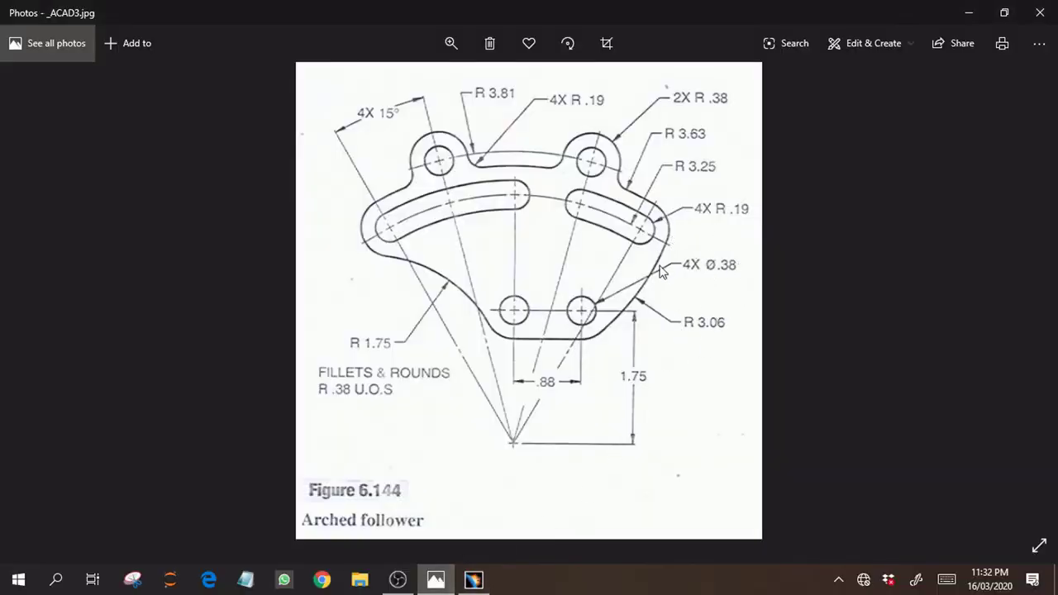
left_click(473, 578)
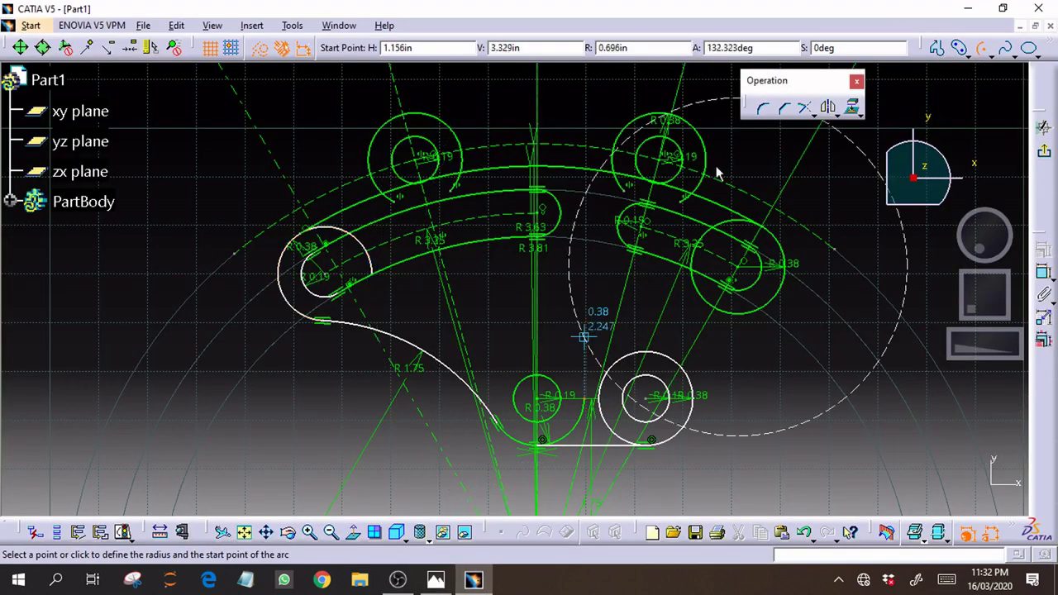
left_click_drag(643, 50, 586, 42)
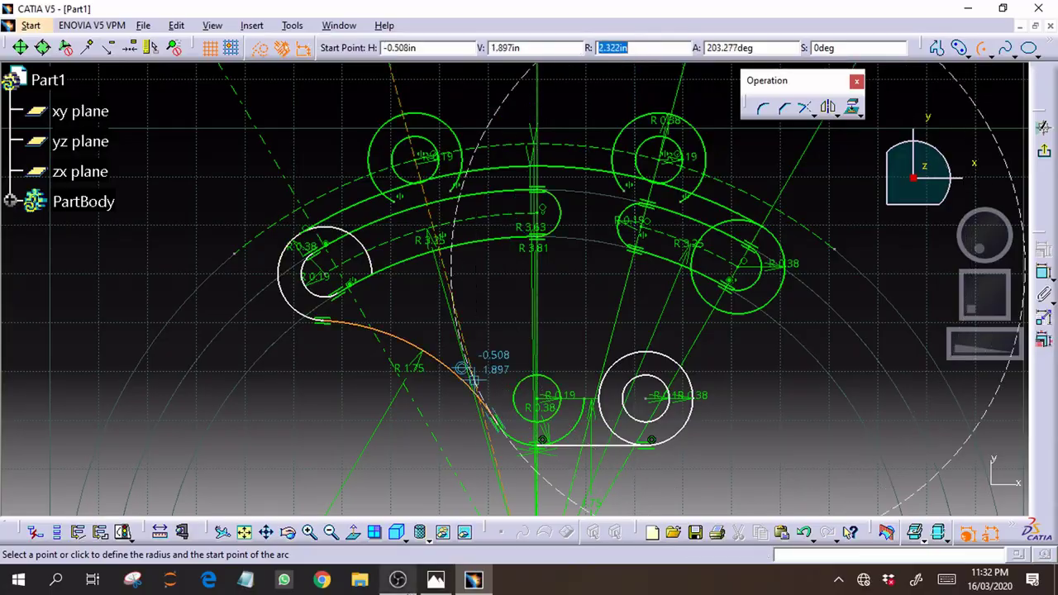
left_click(436, 578)
left_click(473, 578)
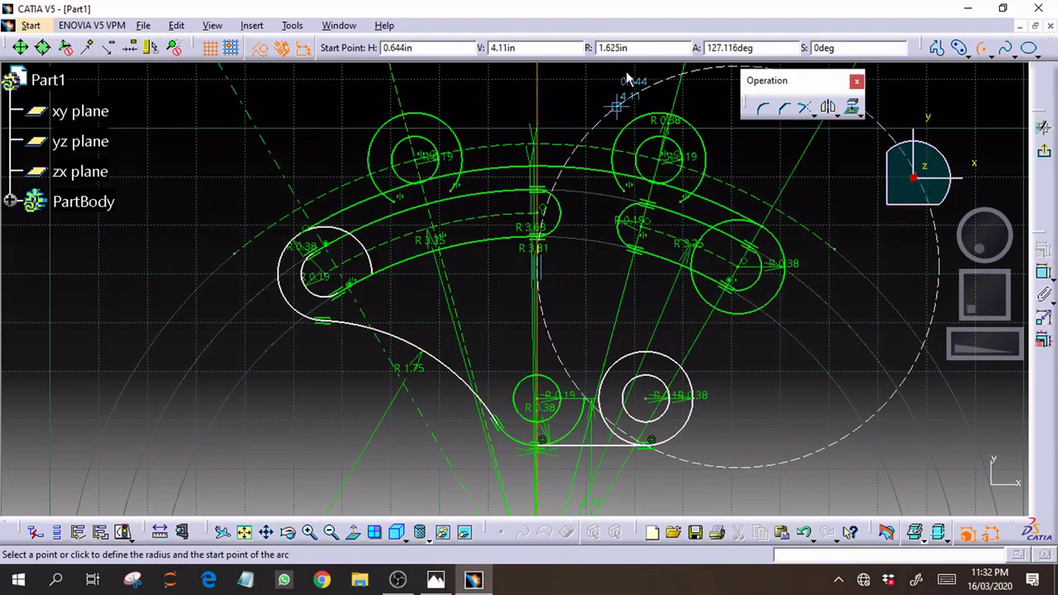
left_click_drag(635, 48, 577, 41)
type("3.06-0.38")
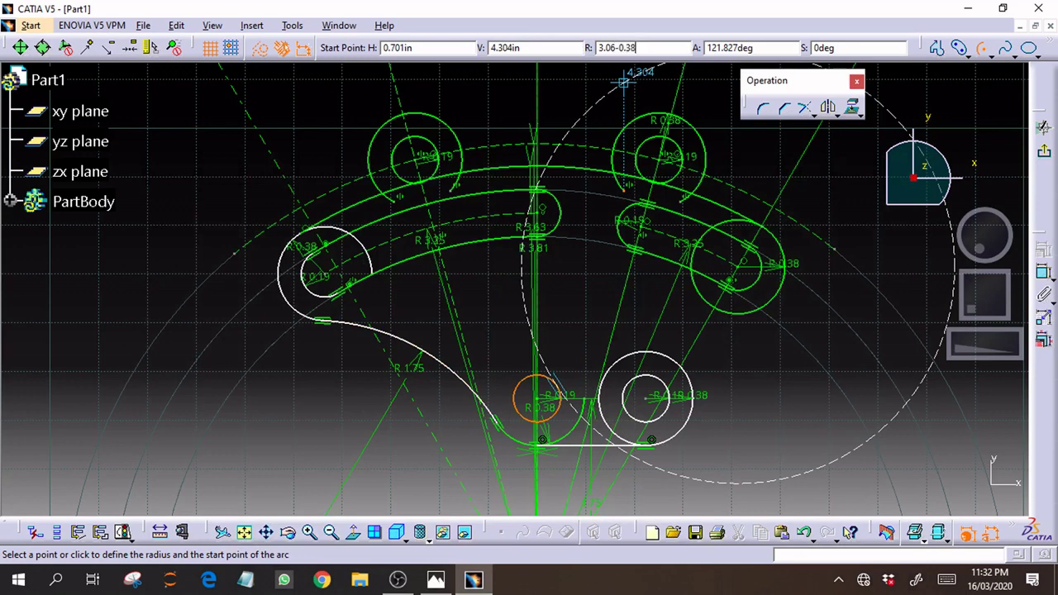
key("Return")
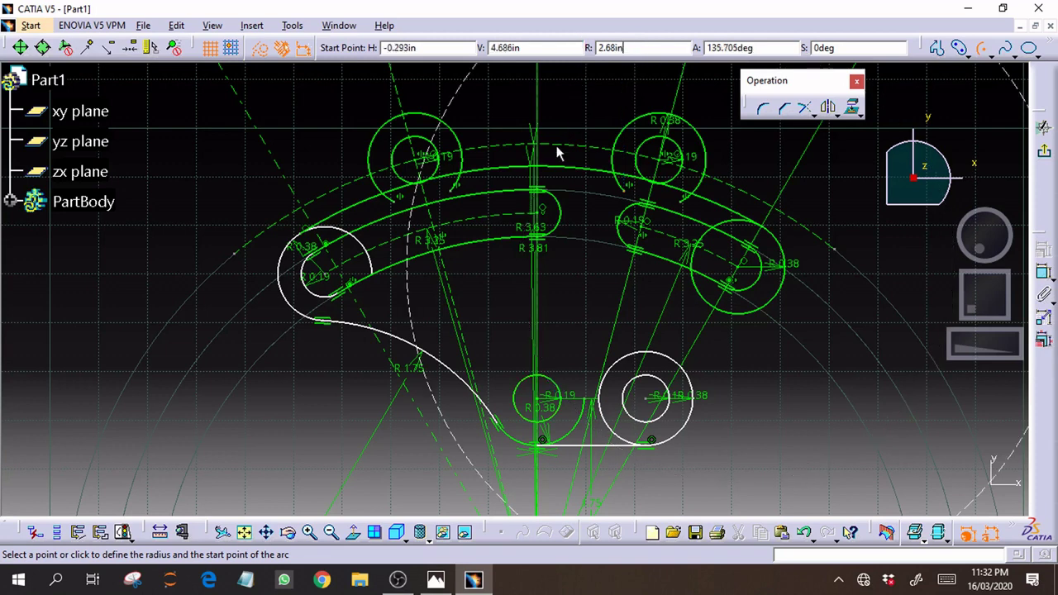
left_click(487, 70)
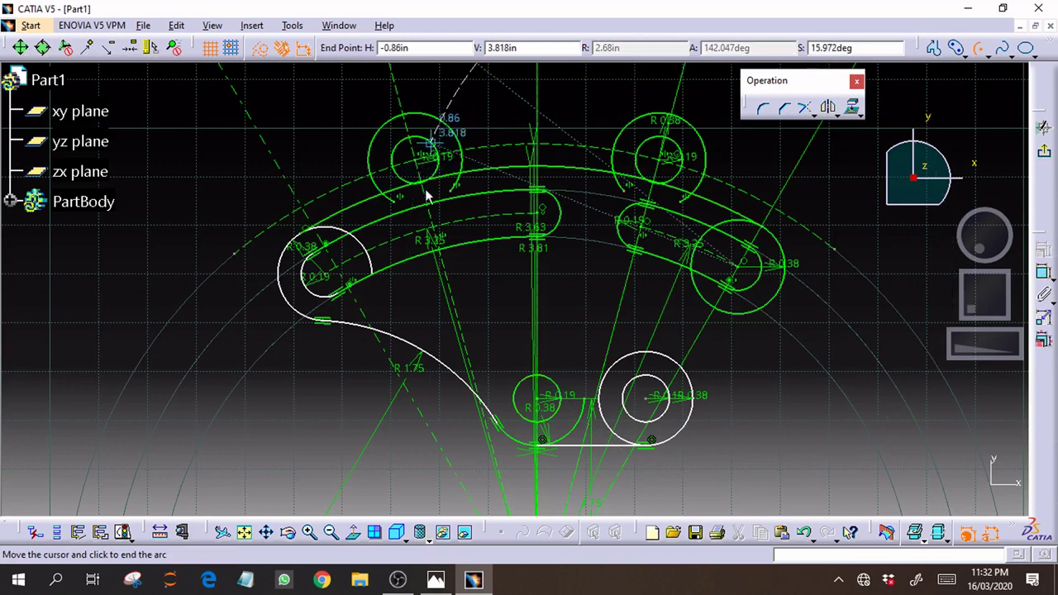
left_click(412, 289)
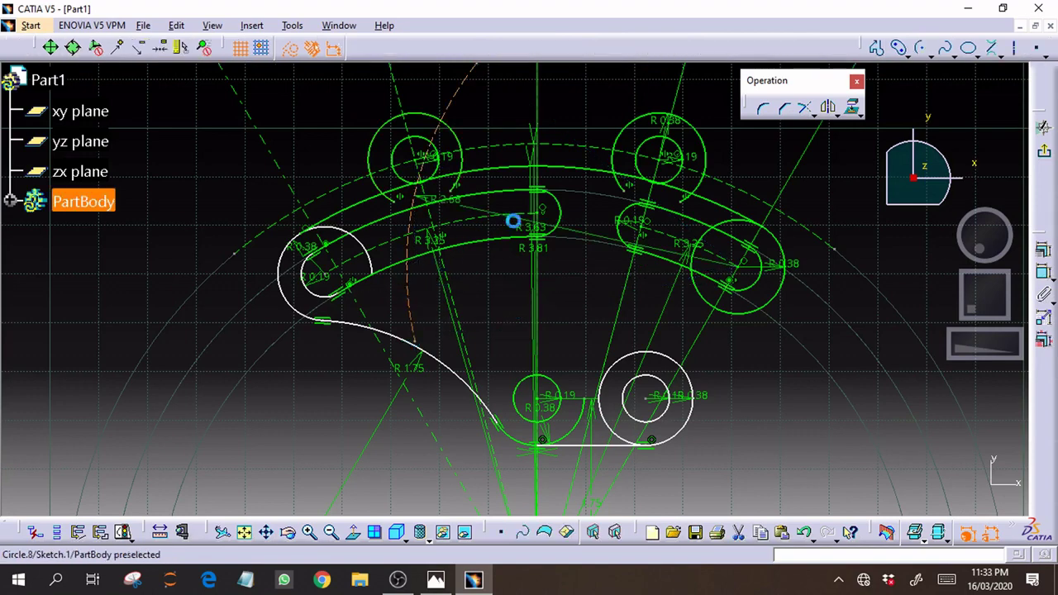
left_click(507, 115)
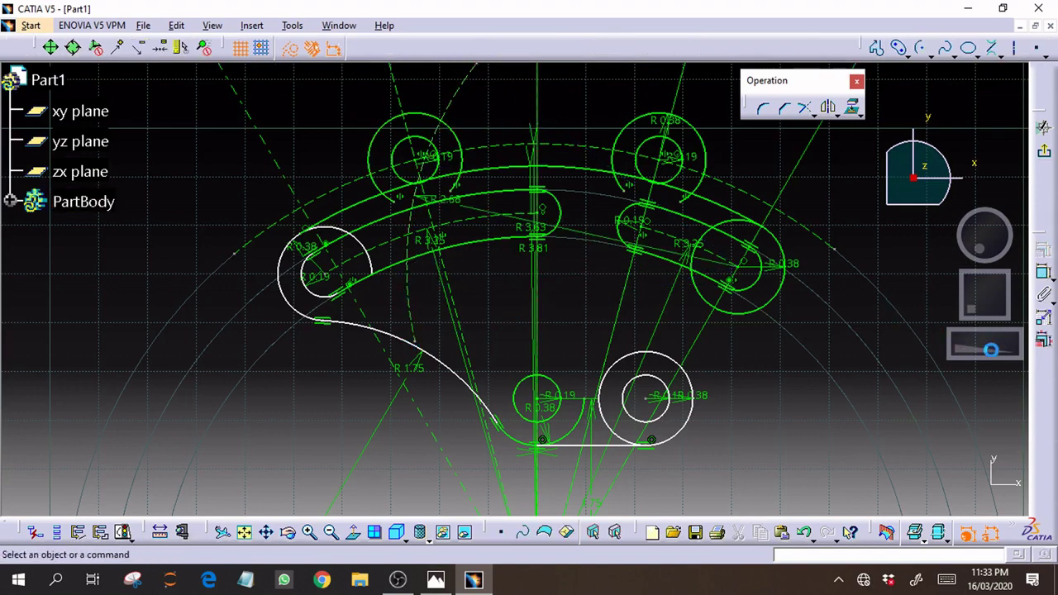
Draw a second construction arc of radius 3.06-0.38 in centred on the lower right hole, crossing the first near the upper left hole
left_click_drag(991, 350, 820, 352)
middle_click_drag(820, 352, 855, 146, "ctrl")
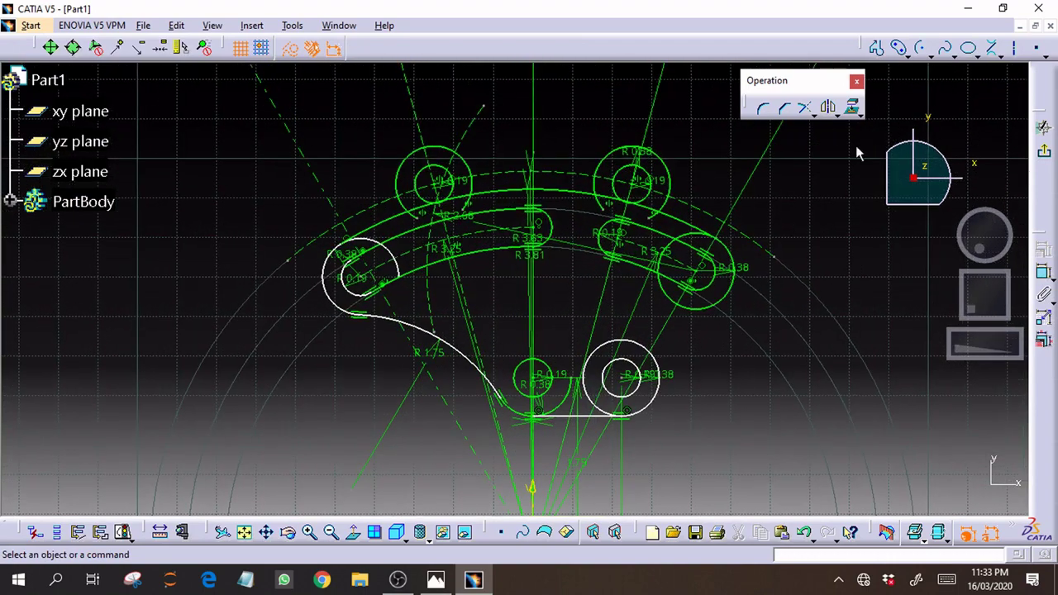
left_click(921, 49)
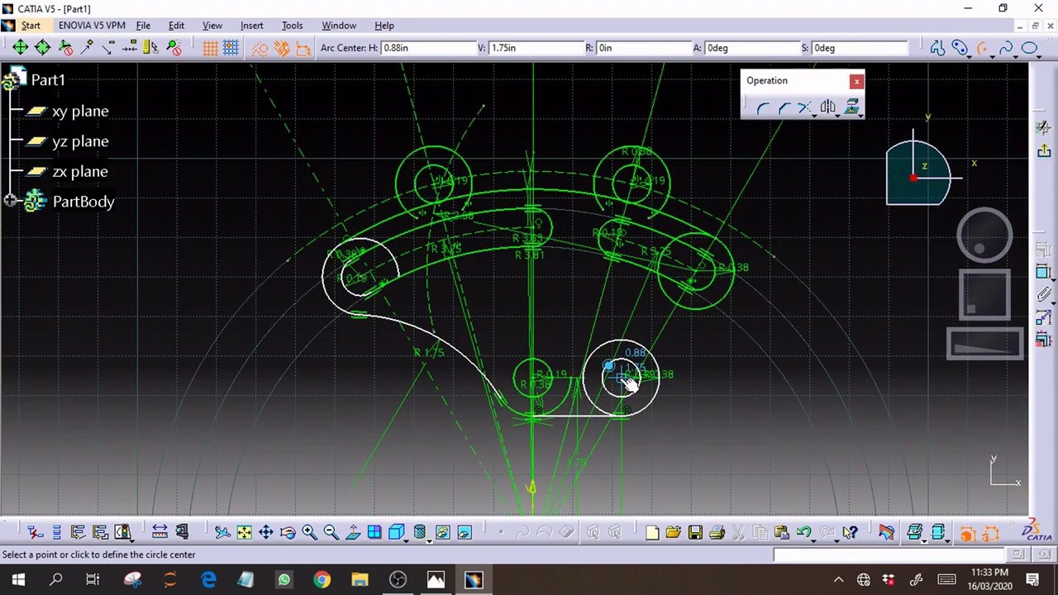
left_click(624, 378)
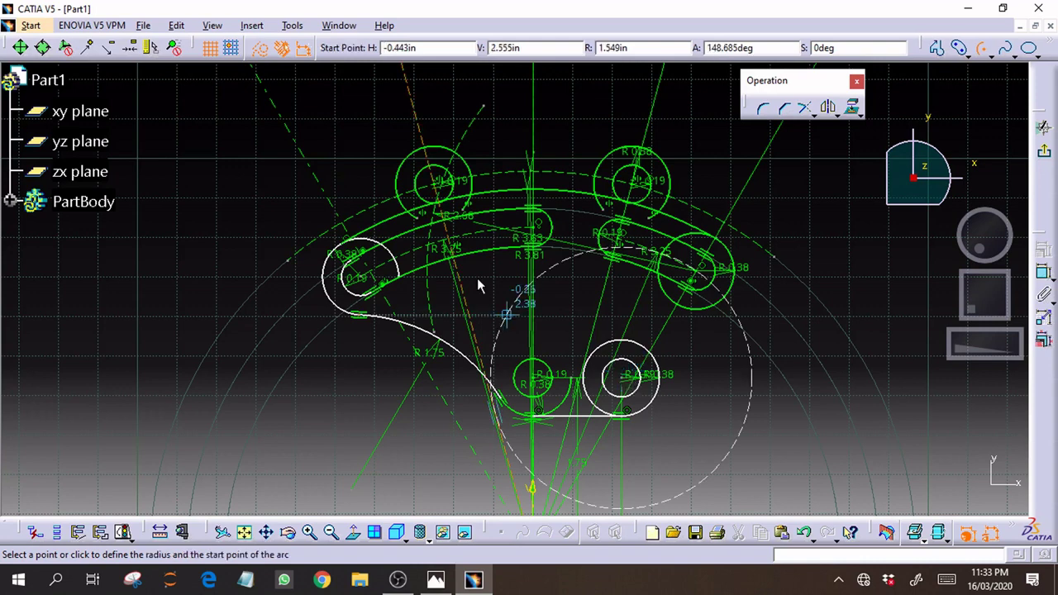
left_click_drag(633, 47, 550, 44)
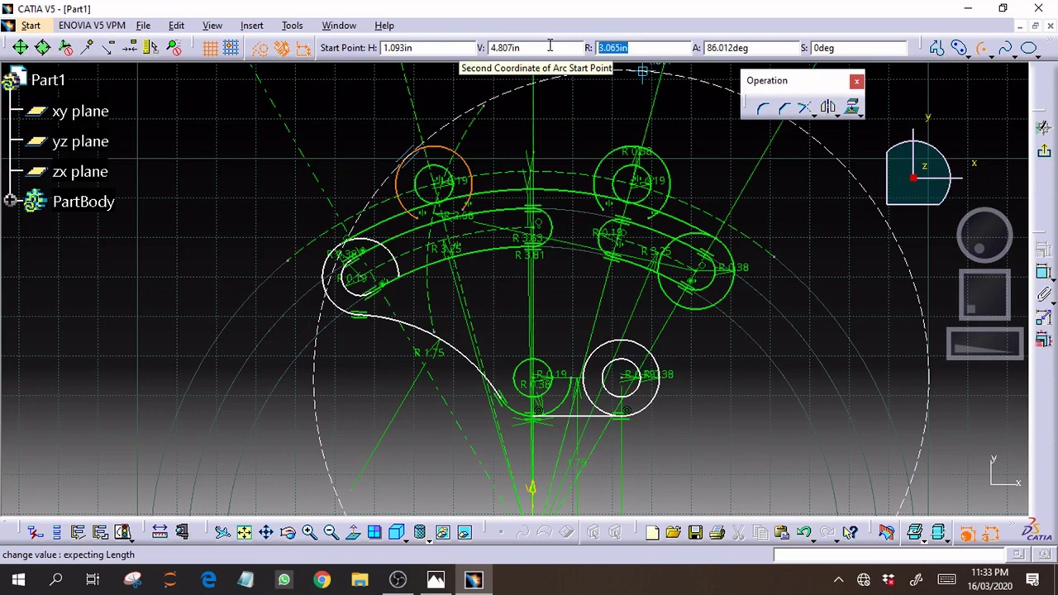
type("38")
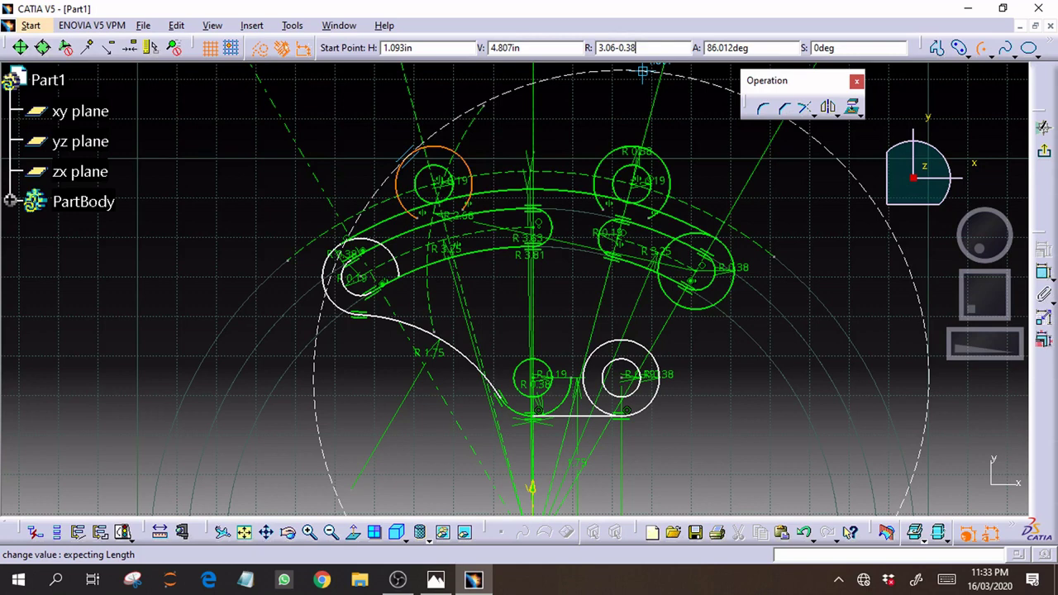
key("Return")
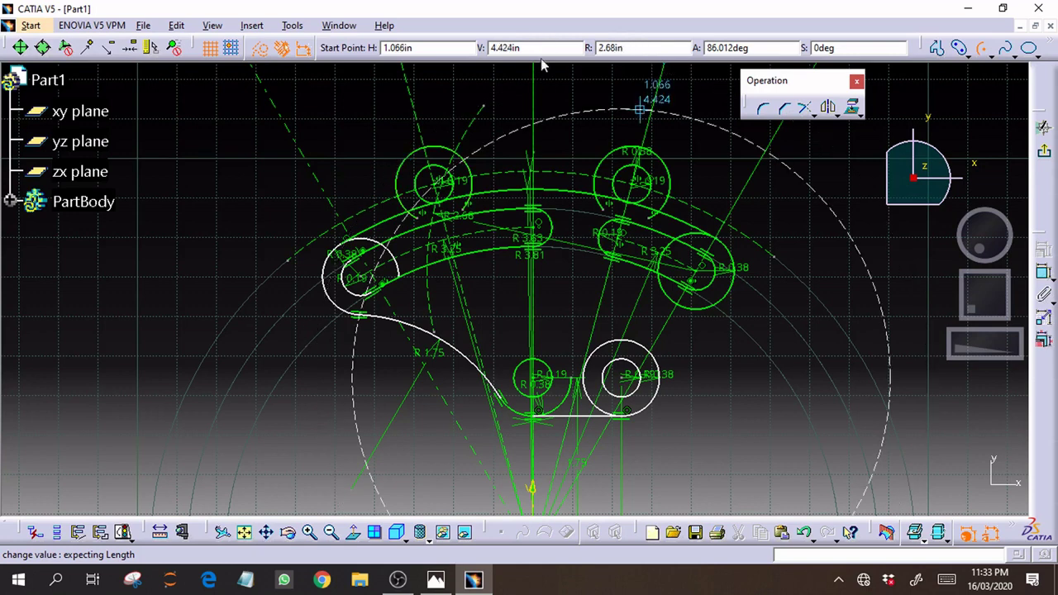
left_click(516, 135)
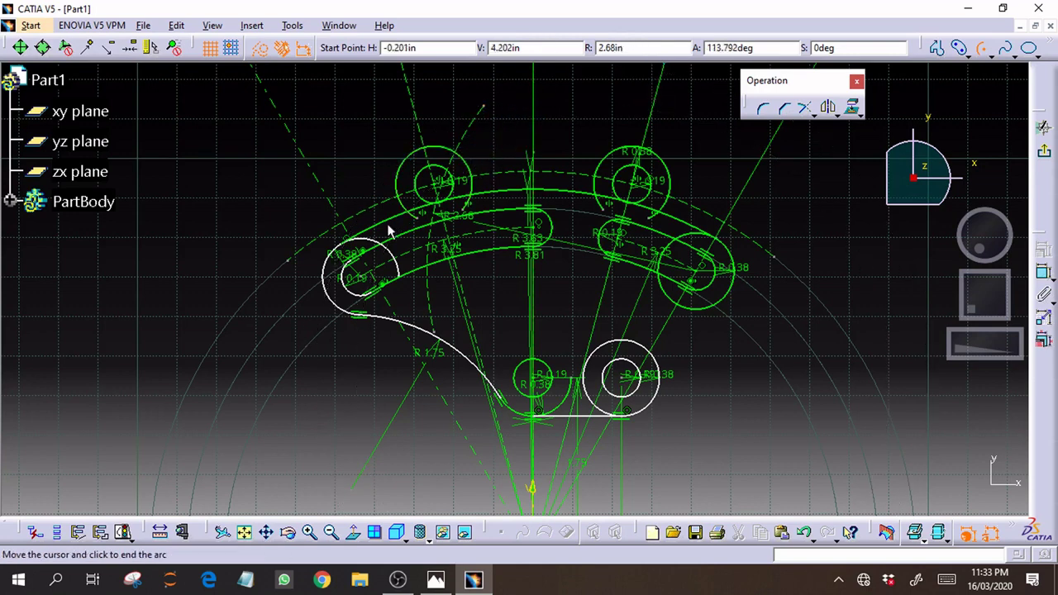
left_click(332, 344)
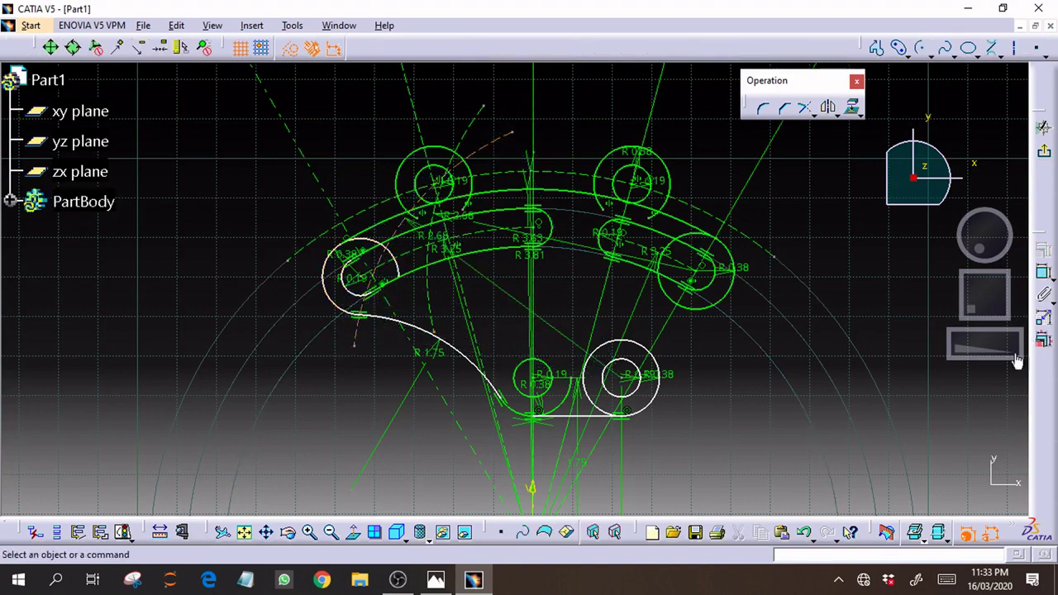
Turn off construction mode and draw a 3.06 in radius arc centred on the construction arcs' intersection, touching the right slot's and lower right hole's outer circles
mouse_move(971, 339)
left_mouse_down()
mouse_move(1001, 323)
mouse_move(987, 315)
mouse_move(996, 327)
mouse_move(979, 346)
mouse_move(1010, 342)
left_mouse_up()
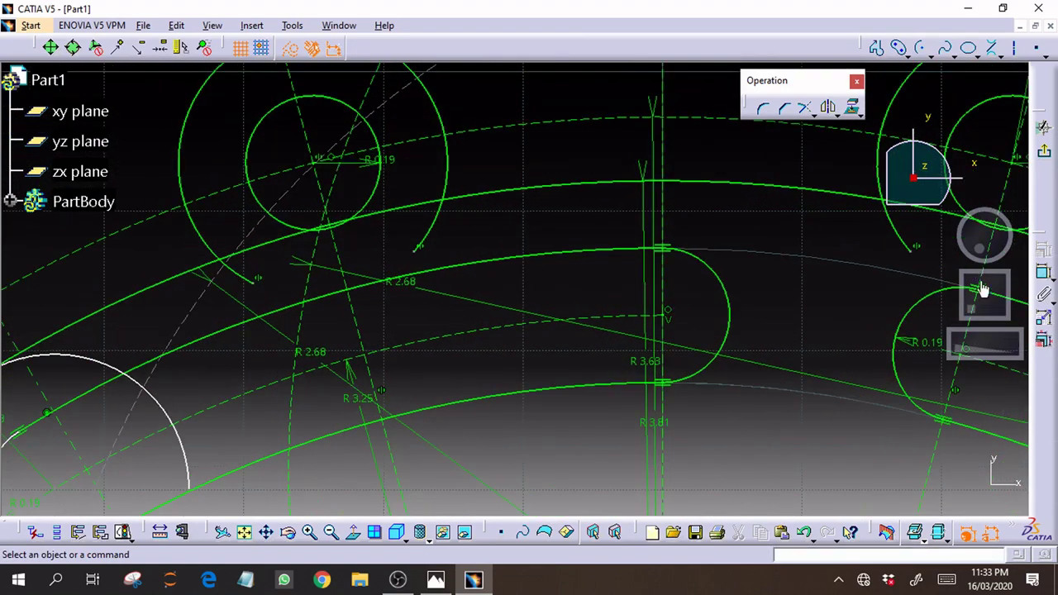
left_click_drag(985, 305, 980, 312)
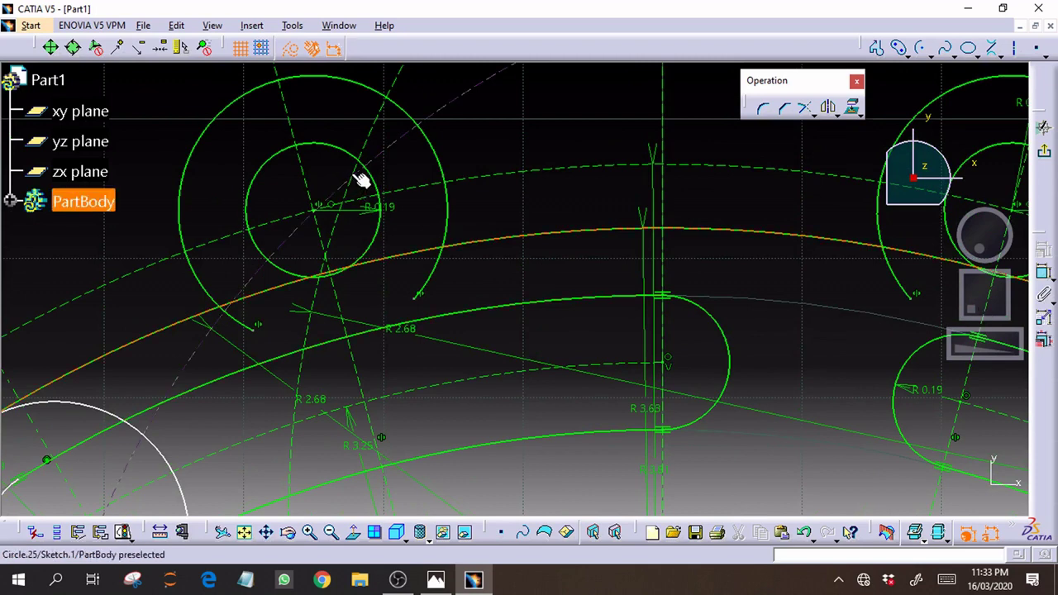
left_click(922, 50)
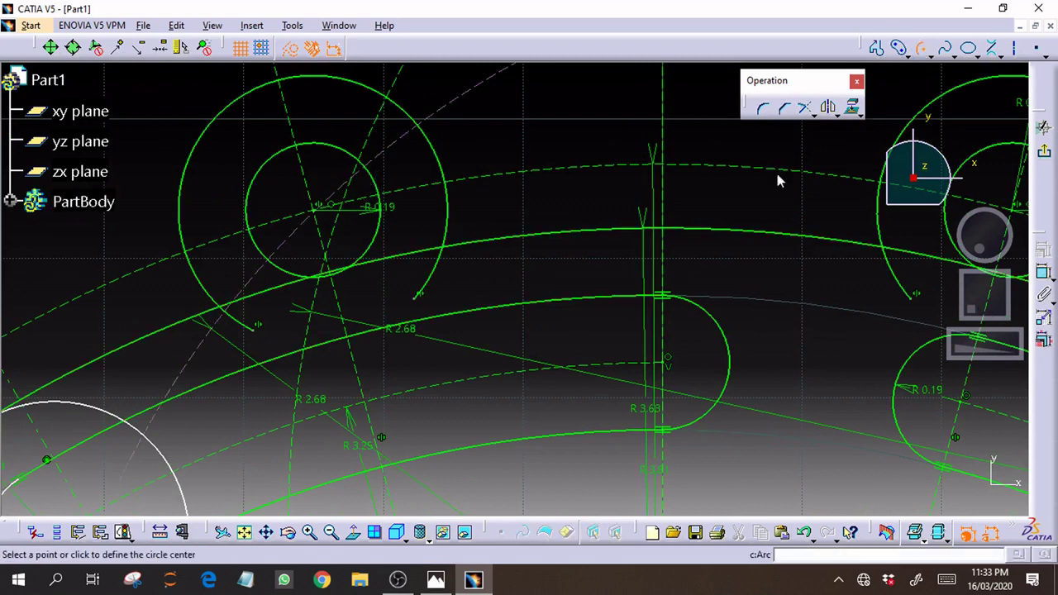
left_click(361, 178)
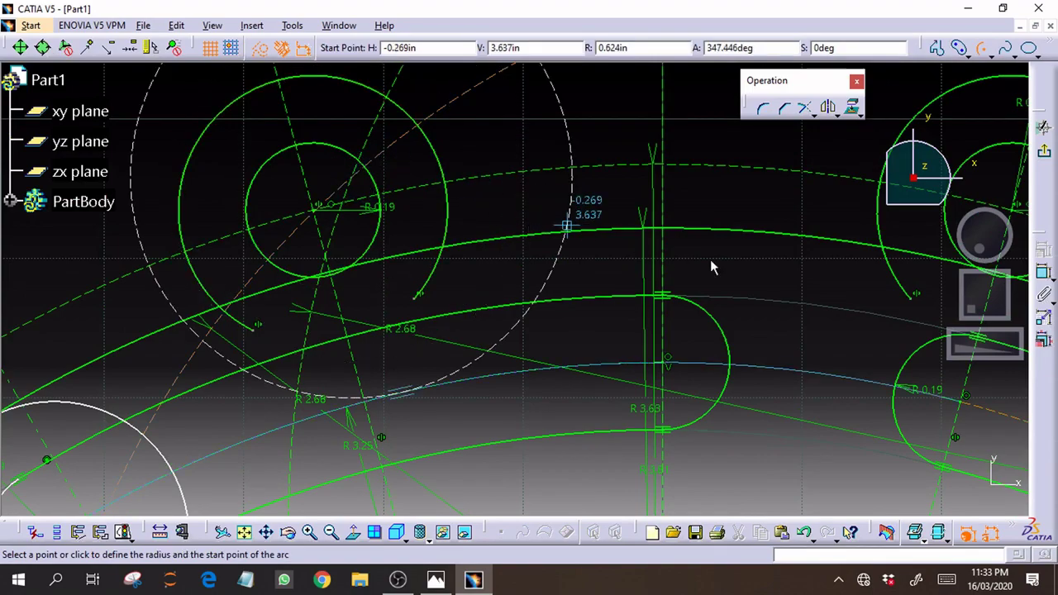
left_click_drag(987, 350, 836, 350)
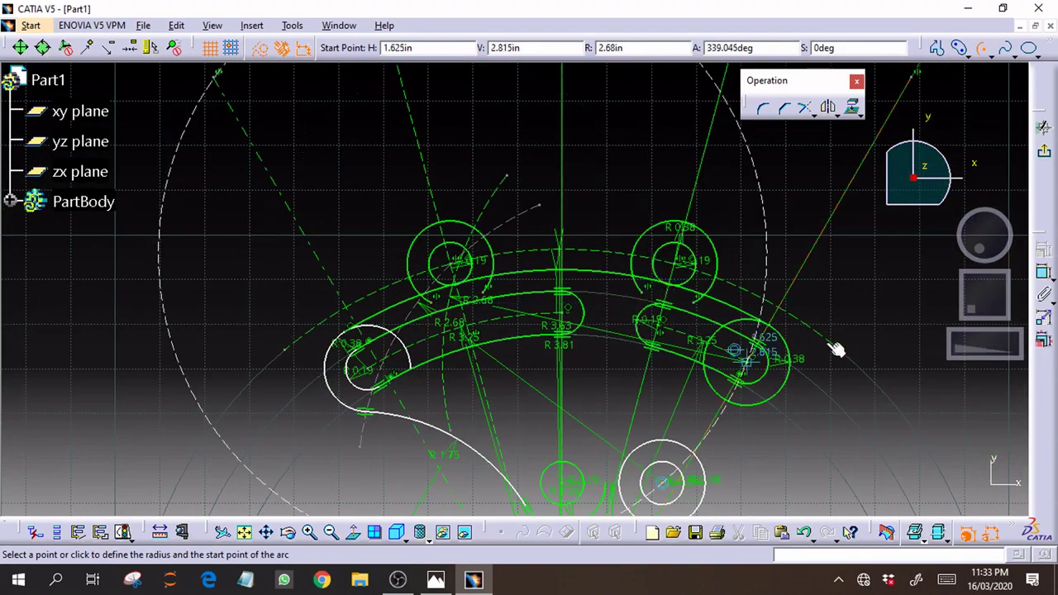
mouse_move(974, 322)
middle_mouse_down()
mouse_move(953, 307)
mouse_move(722, 297)
middle_mouse_up()
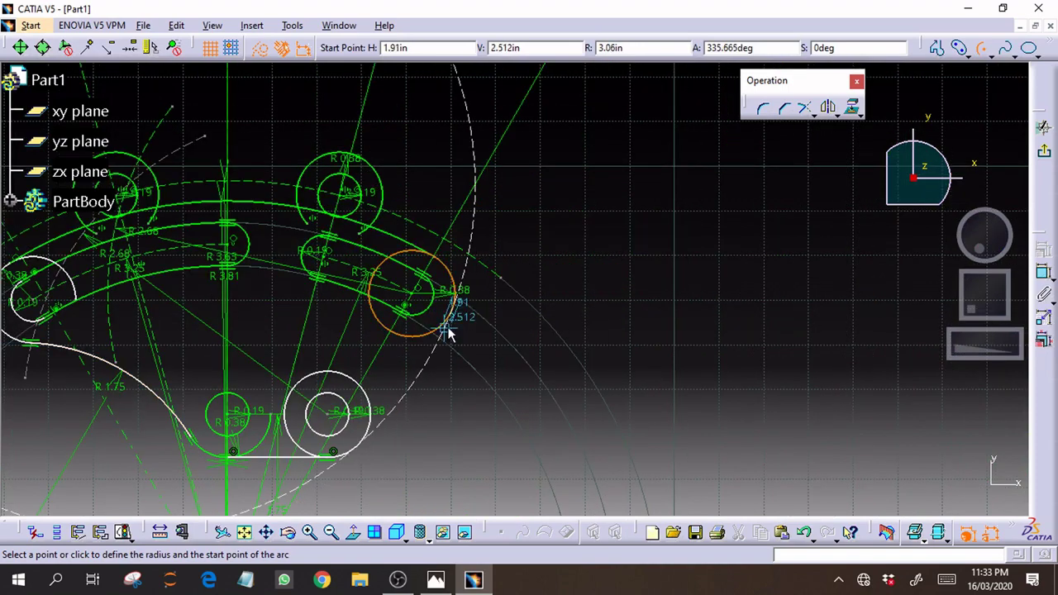
left_click(257, 49)
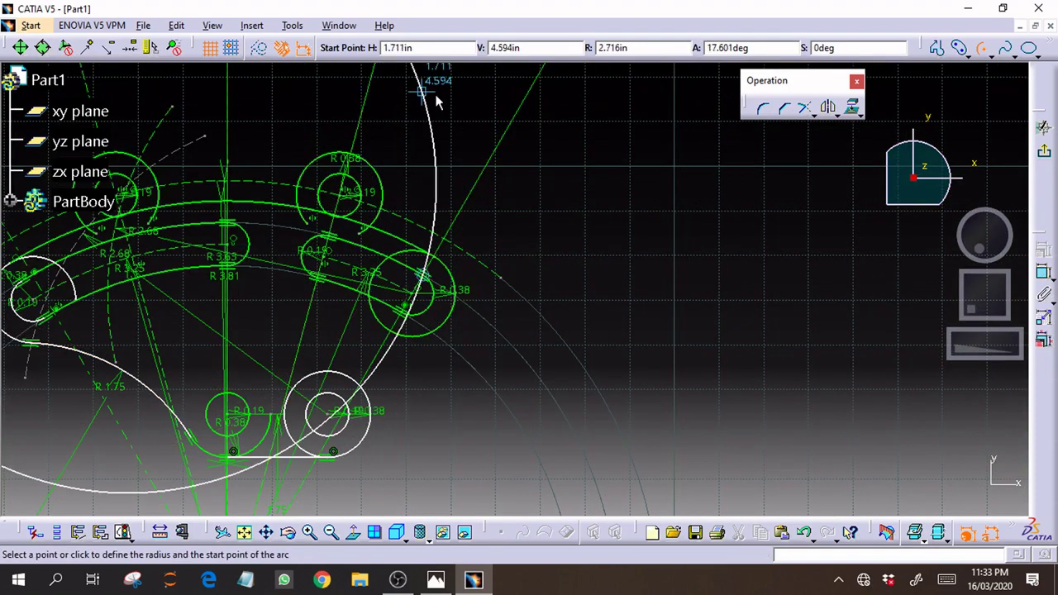
double_click(634, 47)
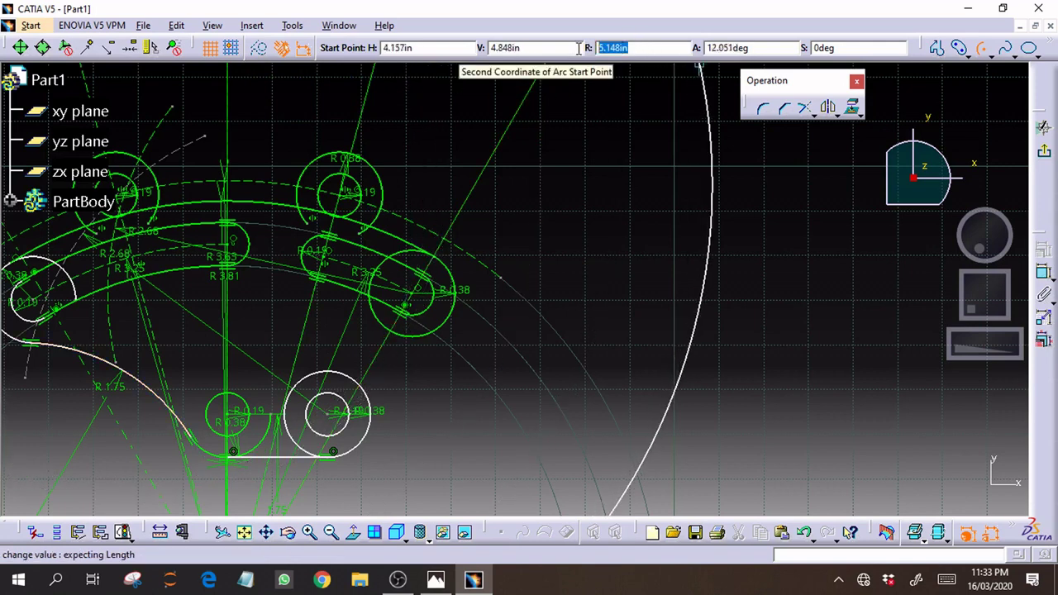
type("3.06")
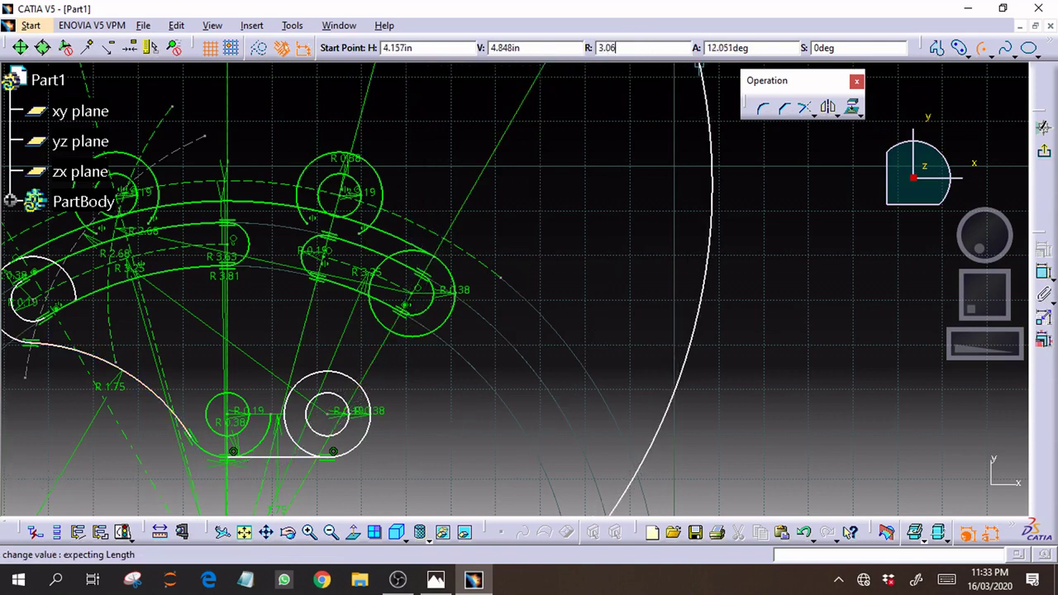
key("Return")
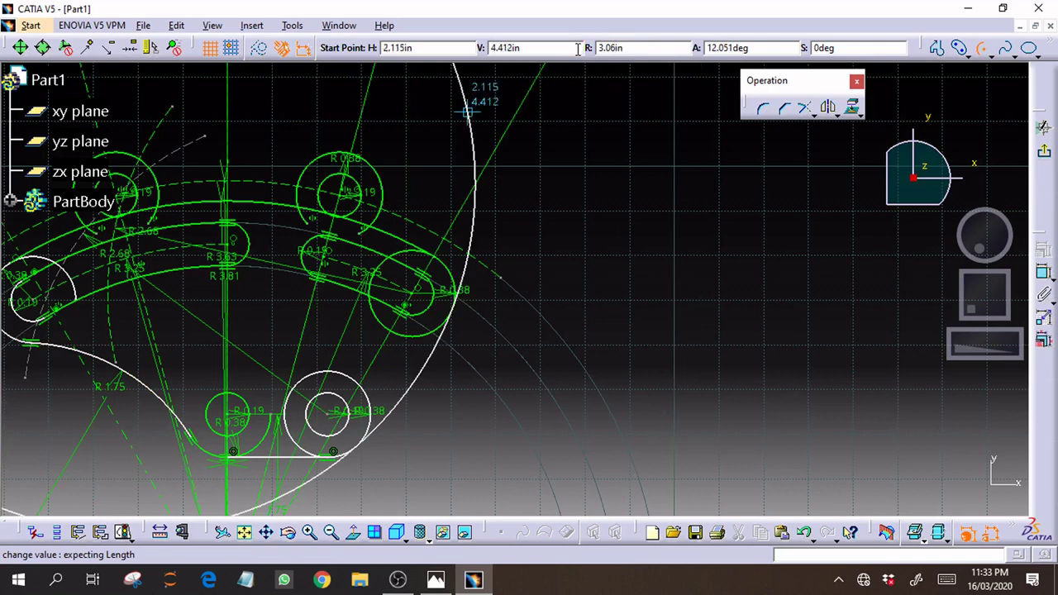
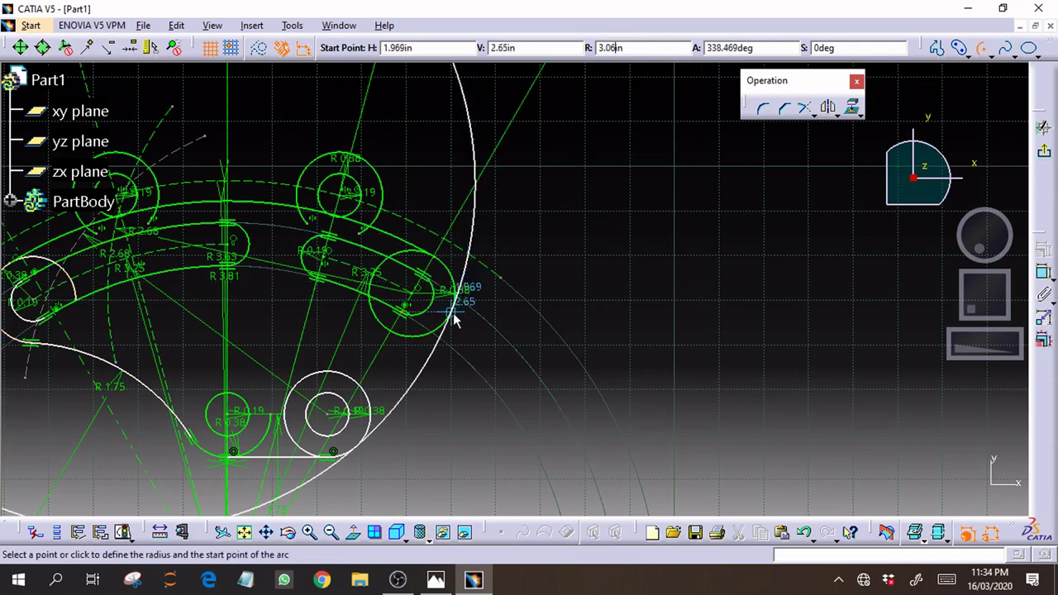
left_click(471, 238)
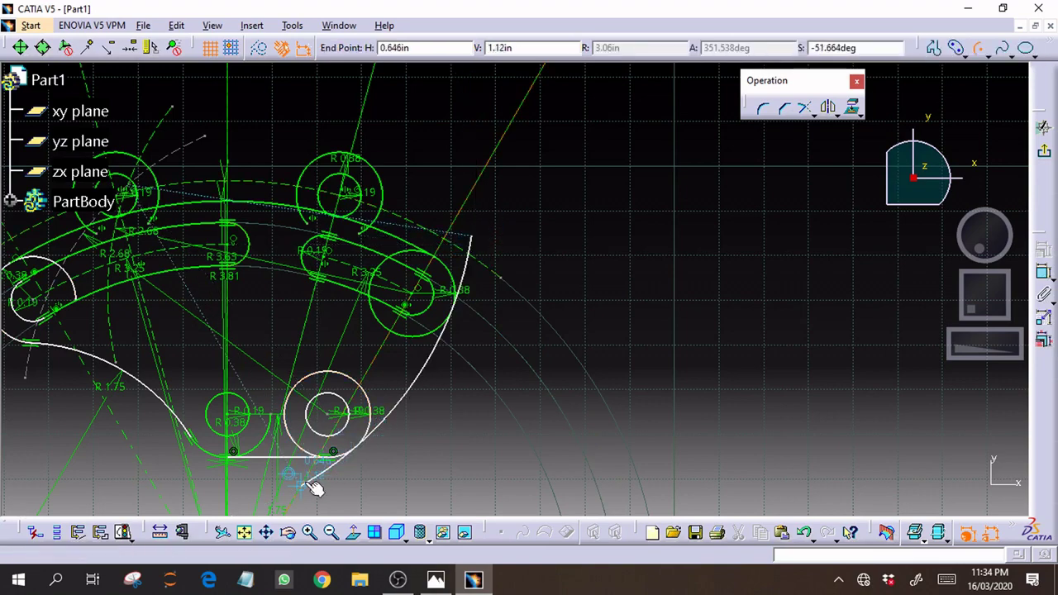
left_click(308, 481)
left_click(369, 477)
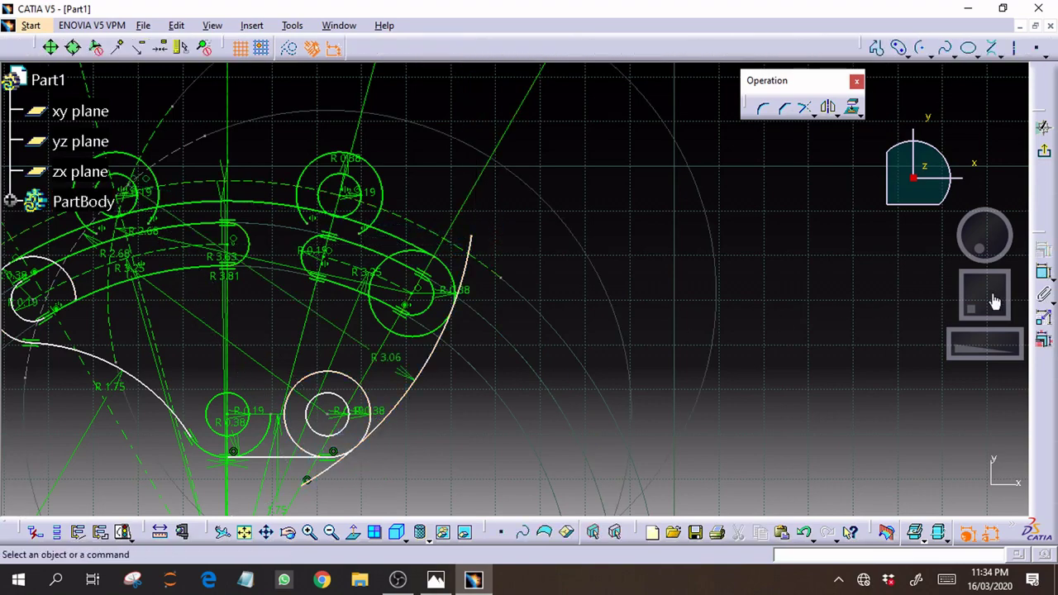
left_click_drag(992, 298, 1043, 271)
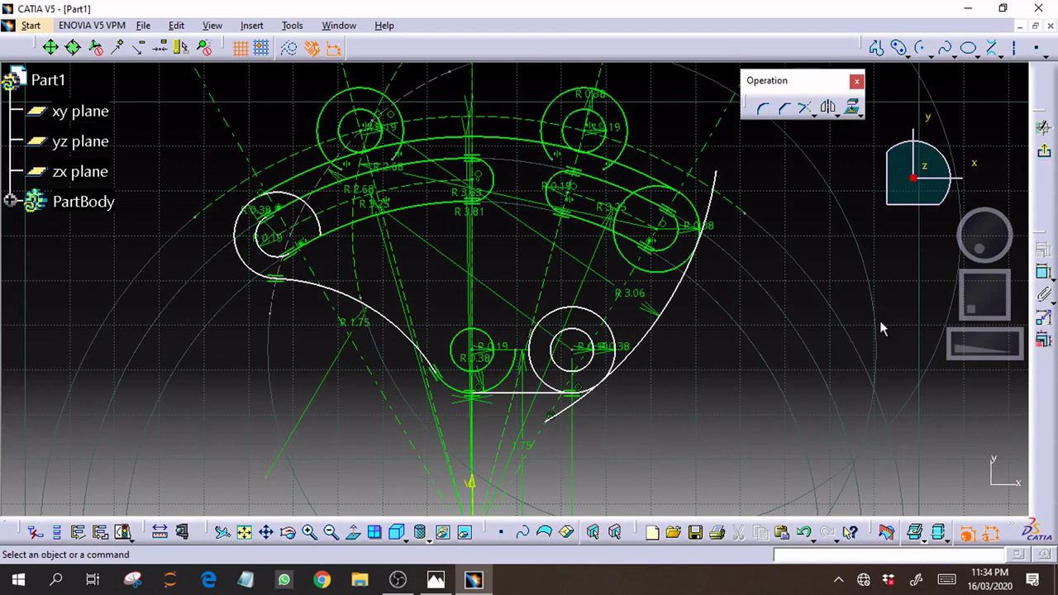
left_click(613, 359)
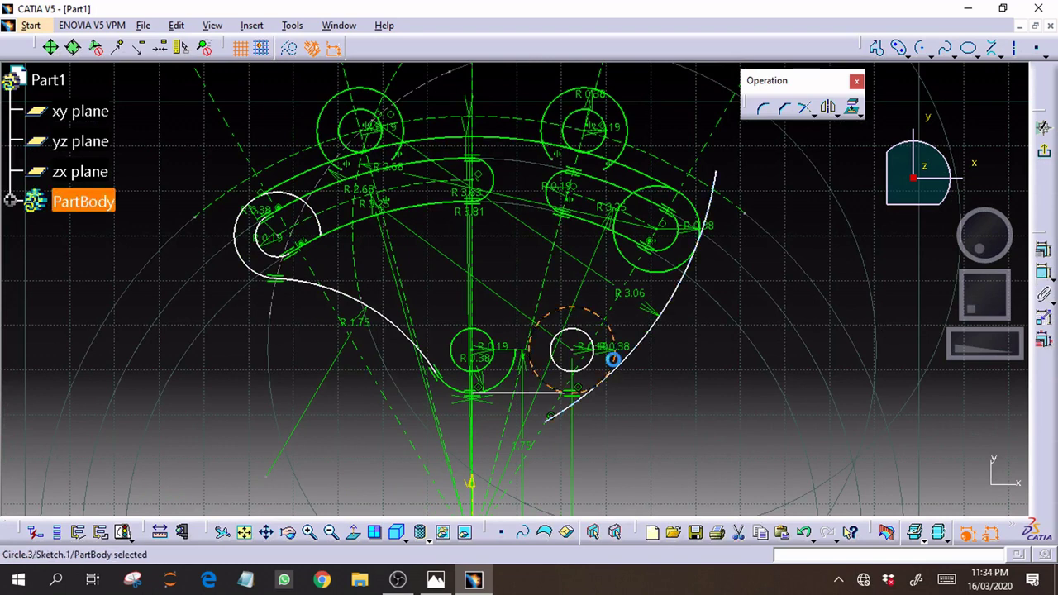
left_click(624, 368, "ctrl")
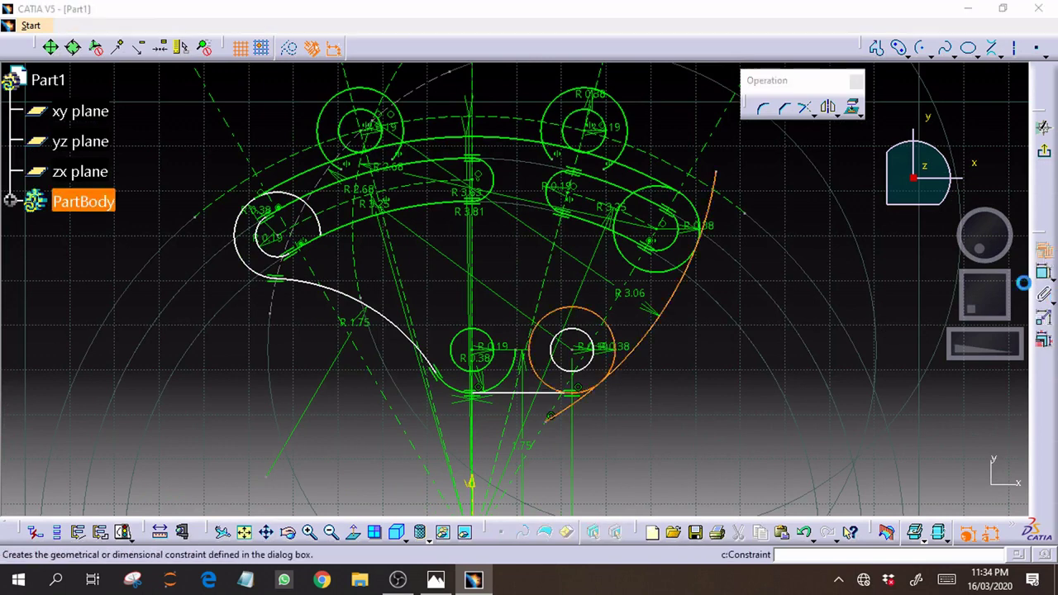
left_click(1043, 250)
left_click(942, 379)
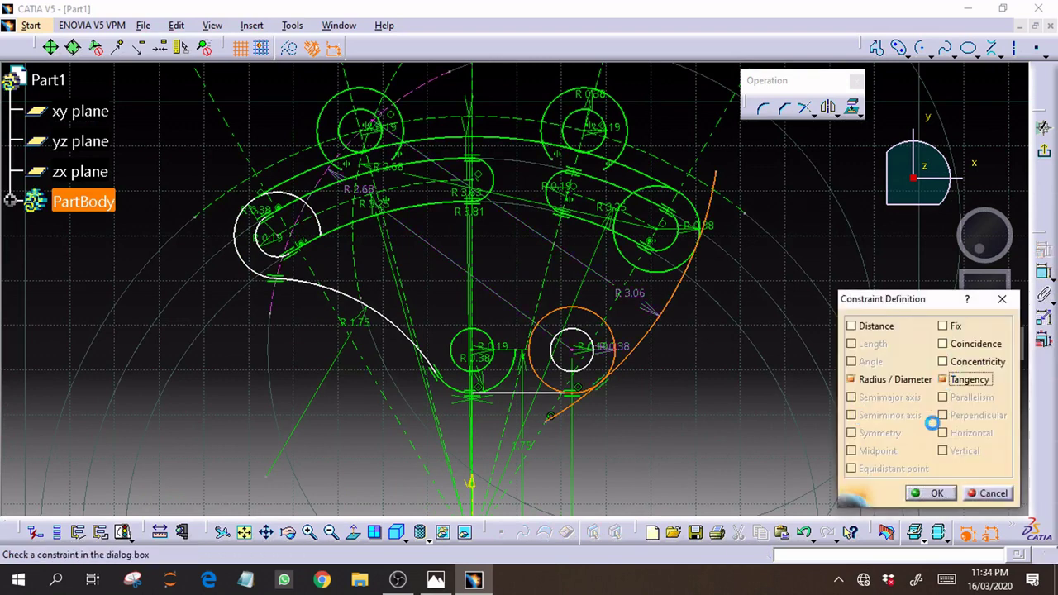
left_click(1002, 298)
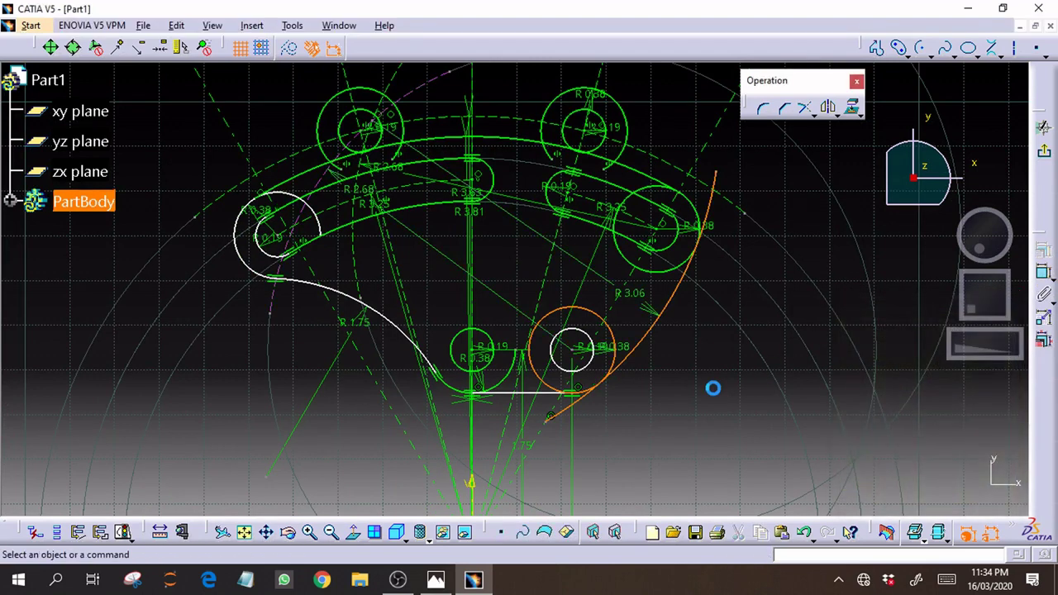
Quick Trim the 3.06 in arc beyond the lower right hole's and right slot's outer circles, and remove the slot circle's portion inside the outline
left_click(814, 116)
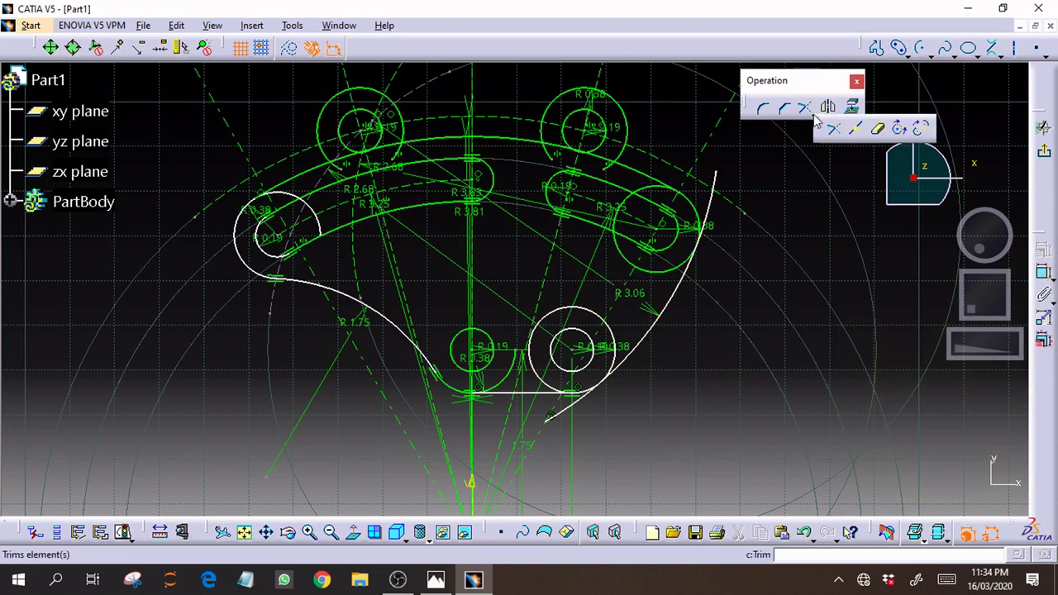
left_click(879, 132)
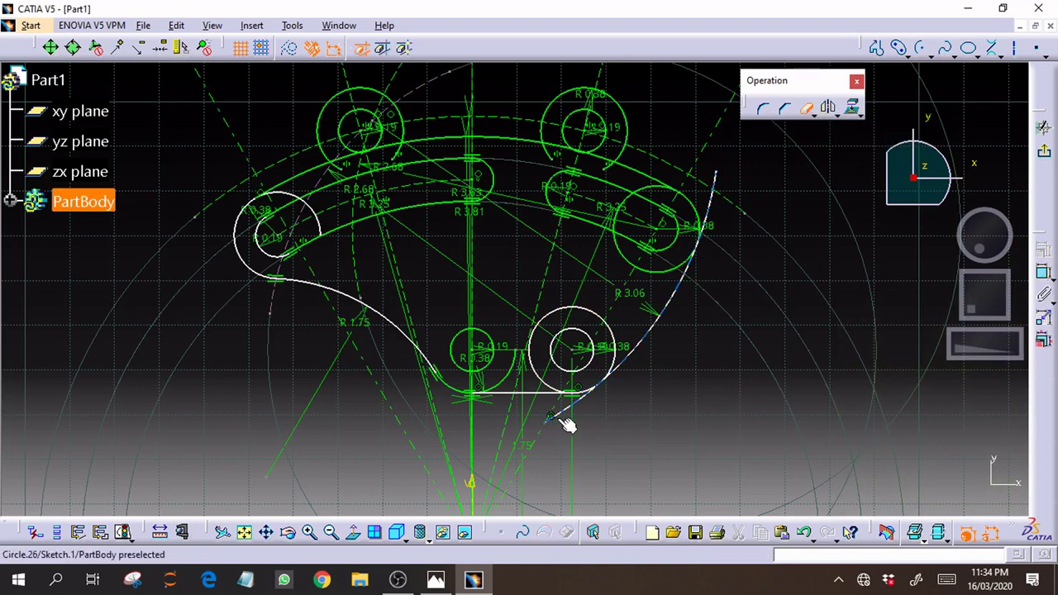
left_click(594, 398)
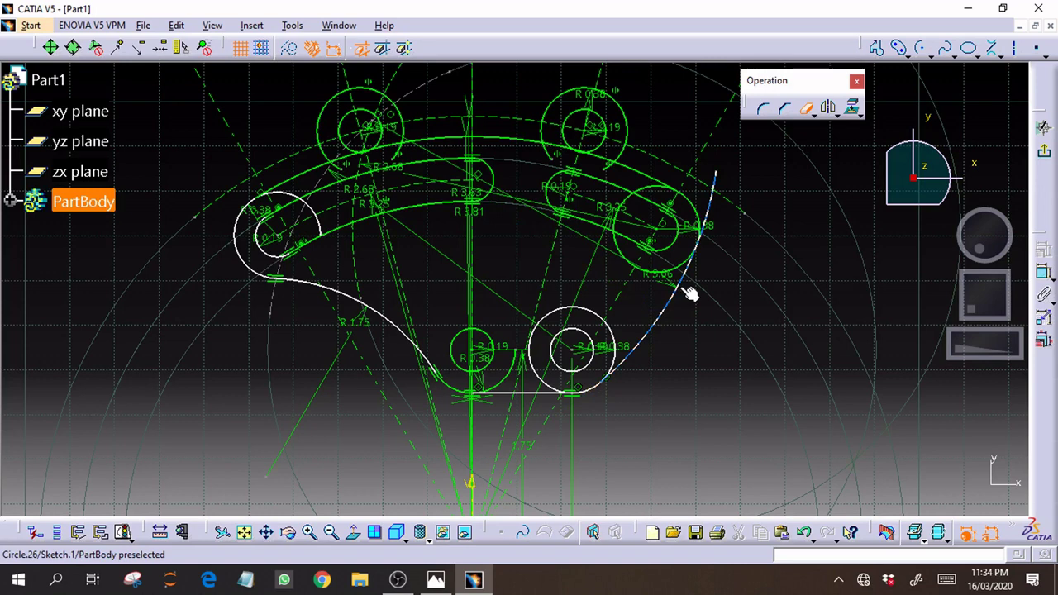
left_click(713, 207)
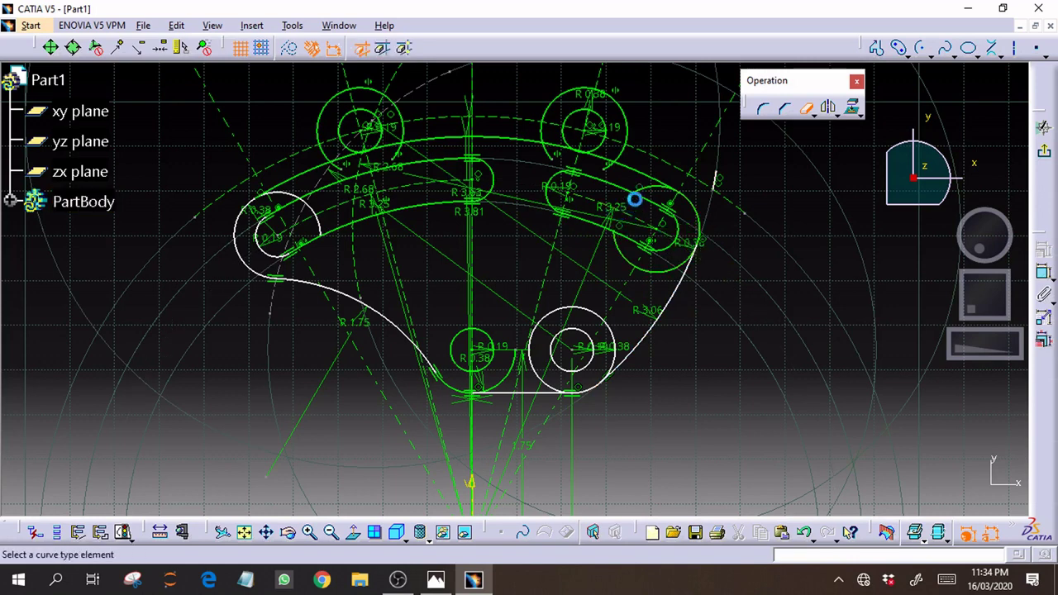
left_click(652, 226)
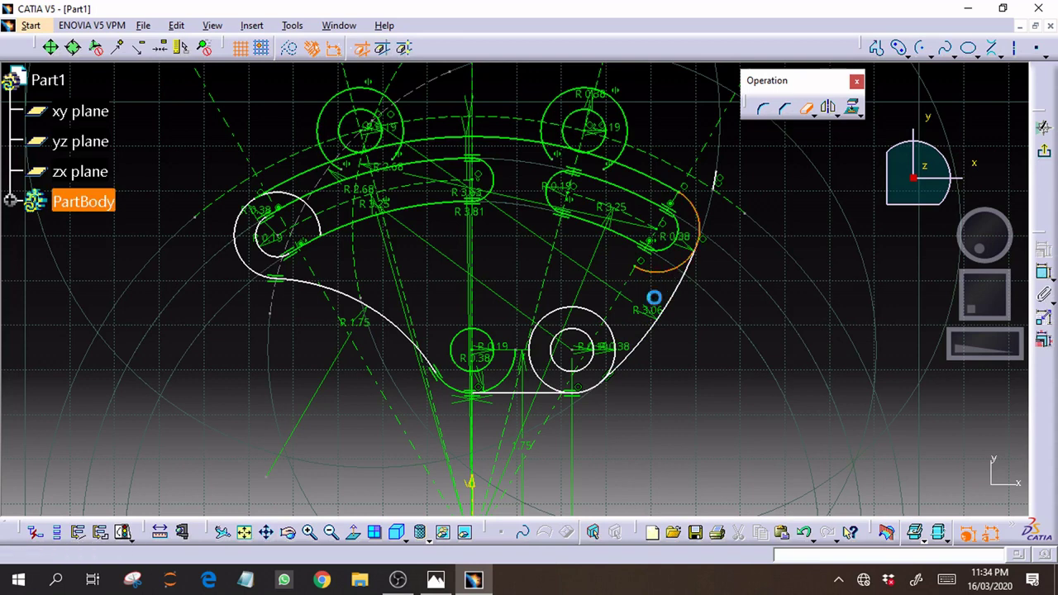
left_click(654, 293)
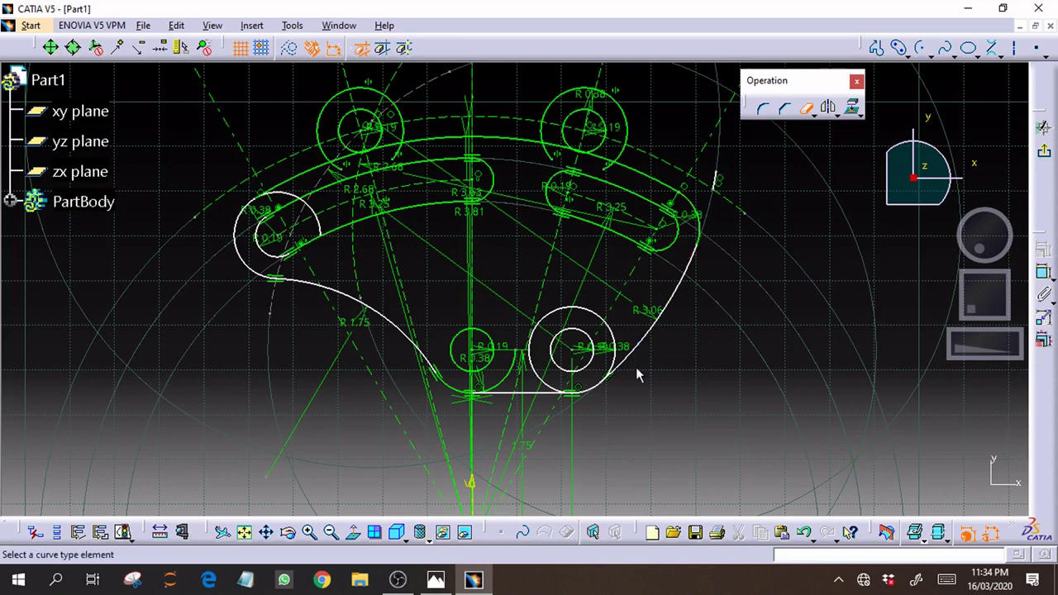
Trim the top outline arc inside the upper right hole's outer circle, and the part of that circle below the arc
left_click(560, 160)
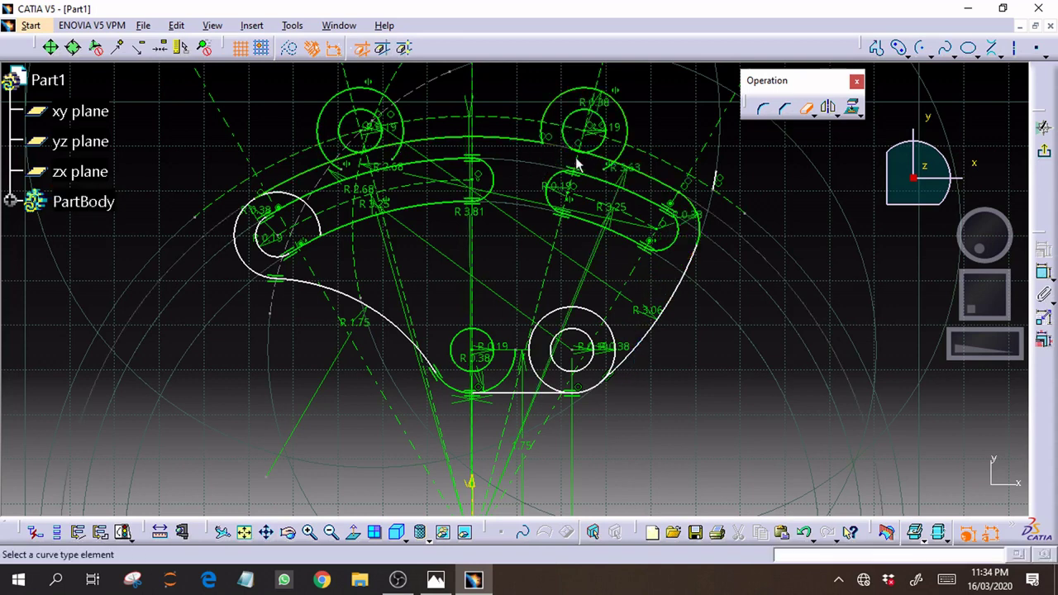
left_click(602, 168)
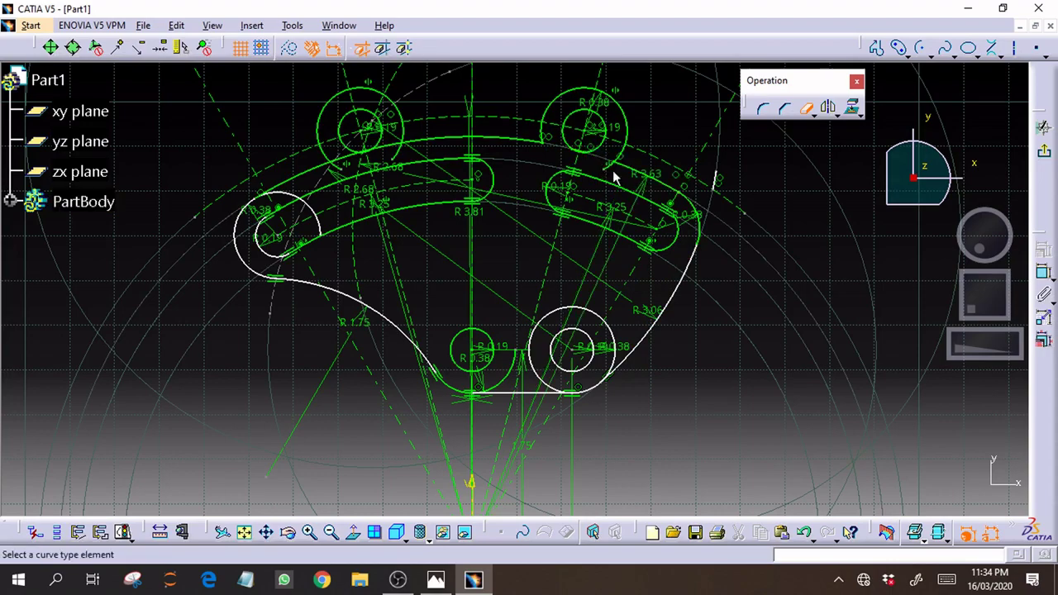
left_click(610, 180)
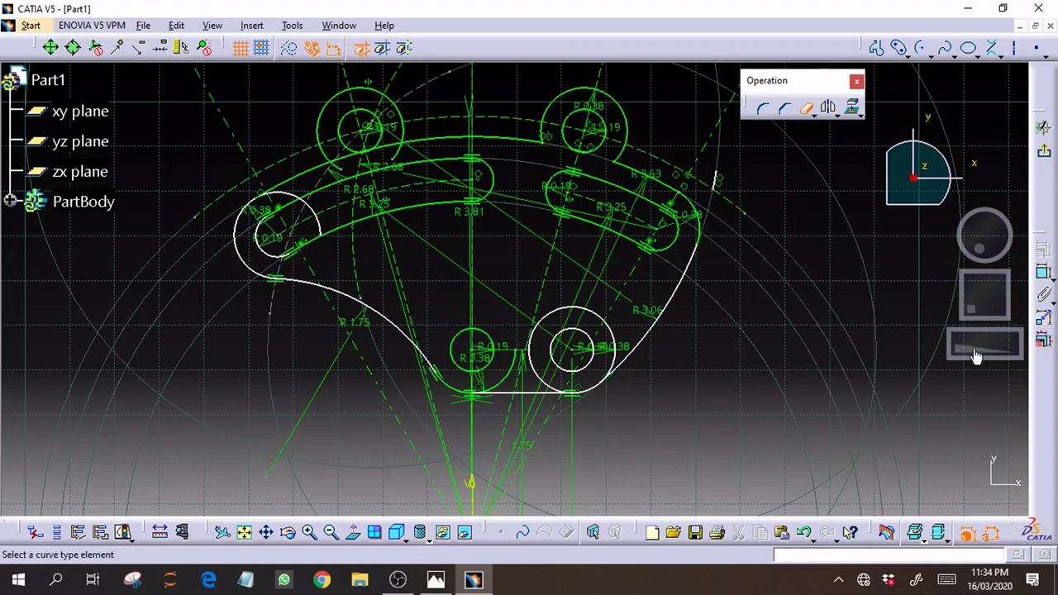
mouse_move(975, 355)
left_mouse_down()
mouse_move(980, 339)
mouse_move(968, 349)
mouse_move(1014, 339)
mouse_move(972, 320)
left_mouse_up()
left_click(625, 293)
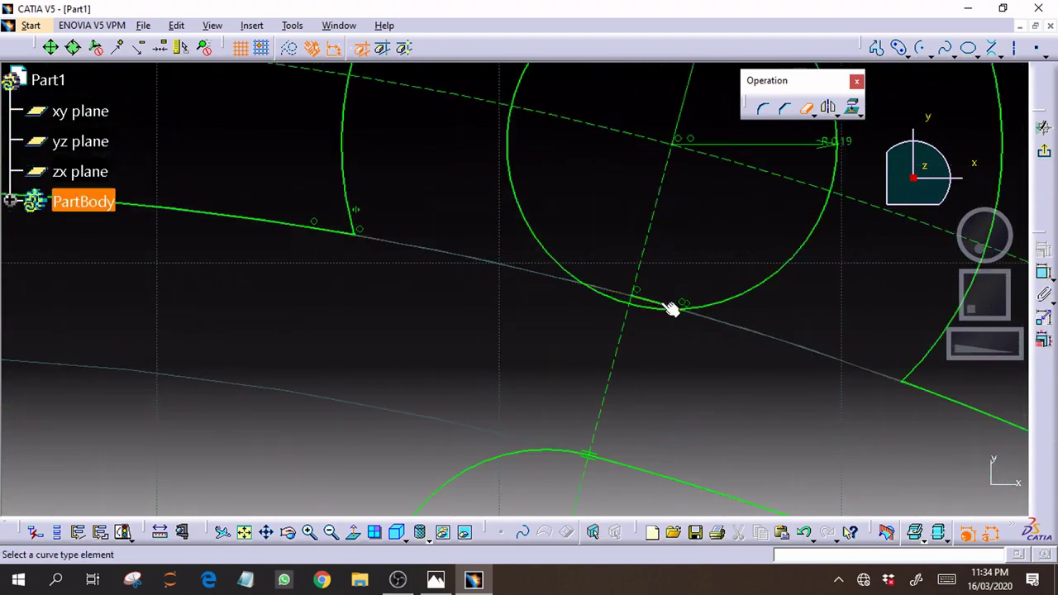
Trim the top outline arc inside the upper left hole's outer circle, and the circle's overlapping ends below the arc
mouse_move(988, 358)
left_mouse_down()
mouse_move(855, 380)
mouse_move(857, 355)
left_mouse_up()
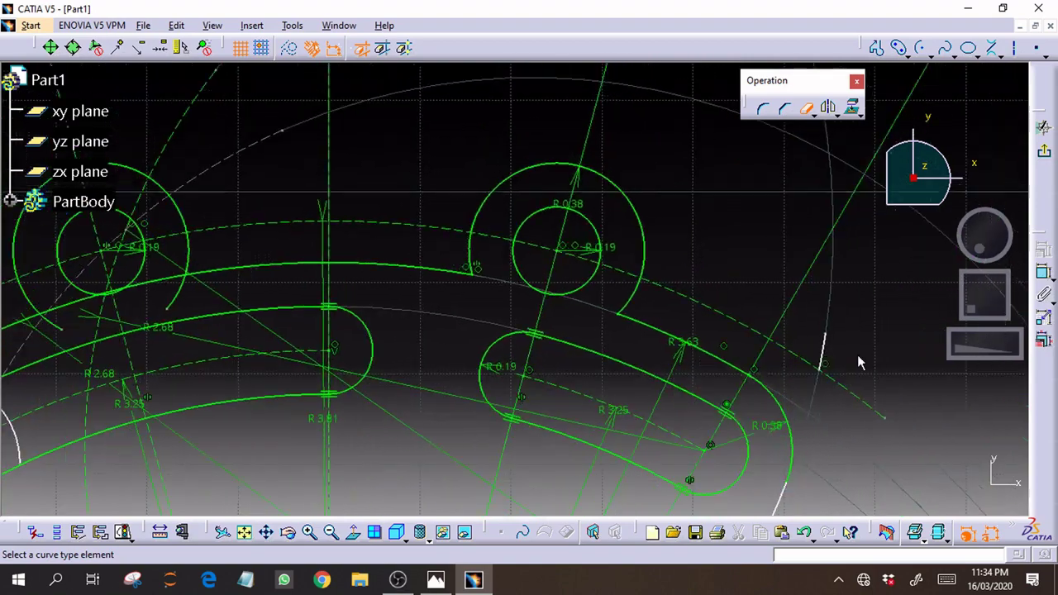
left_click_drag(964, 315, 1022, 284)
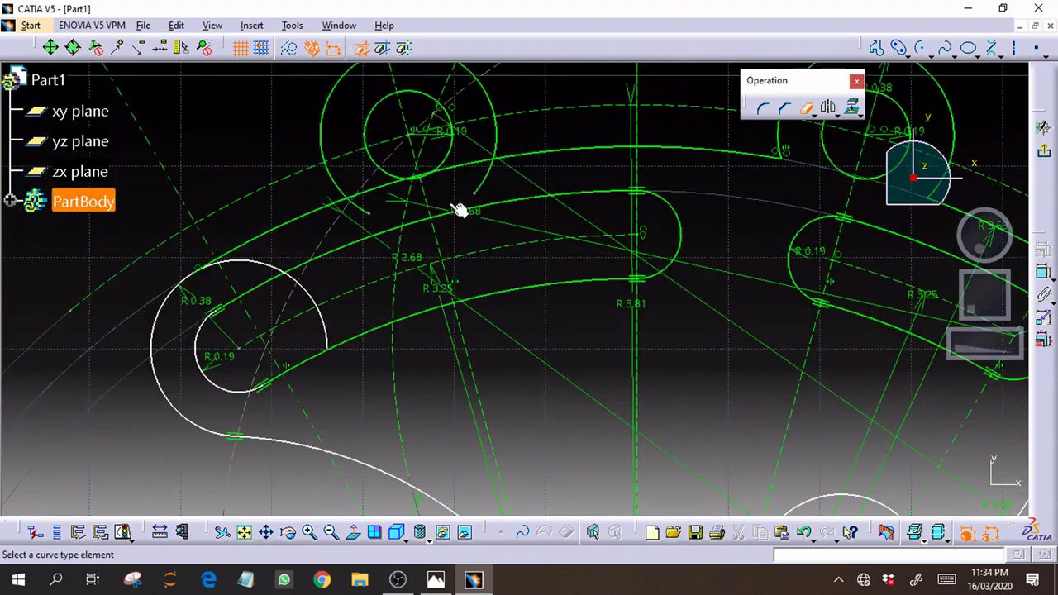
left_click(486, 178)
left_click(472, 171)
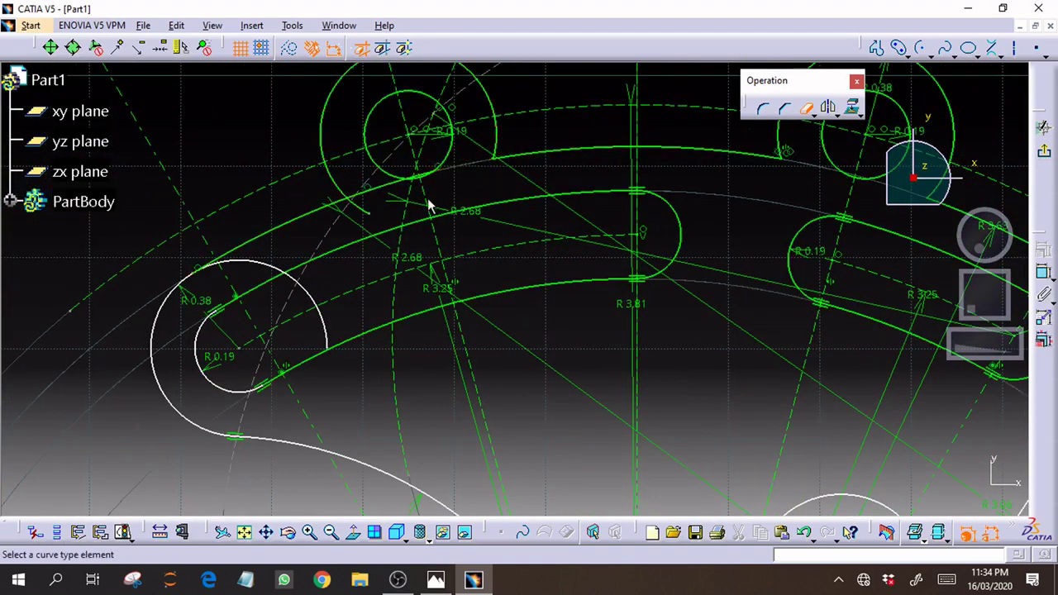
left_click(367, 218)
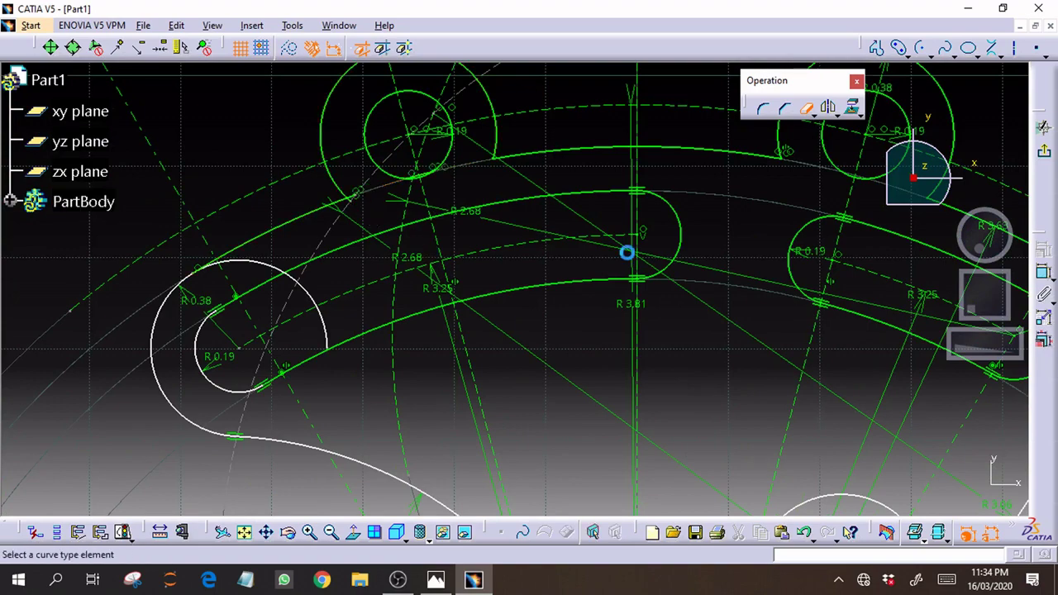
Remove the leftover arc and circle fragments where the top outline arc passes the upper left hole and its outer circle
left_click_drag(969, 343, 1008, 350)
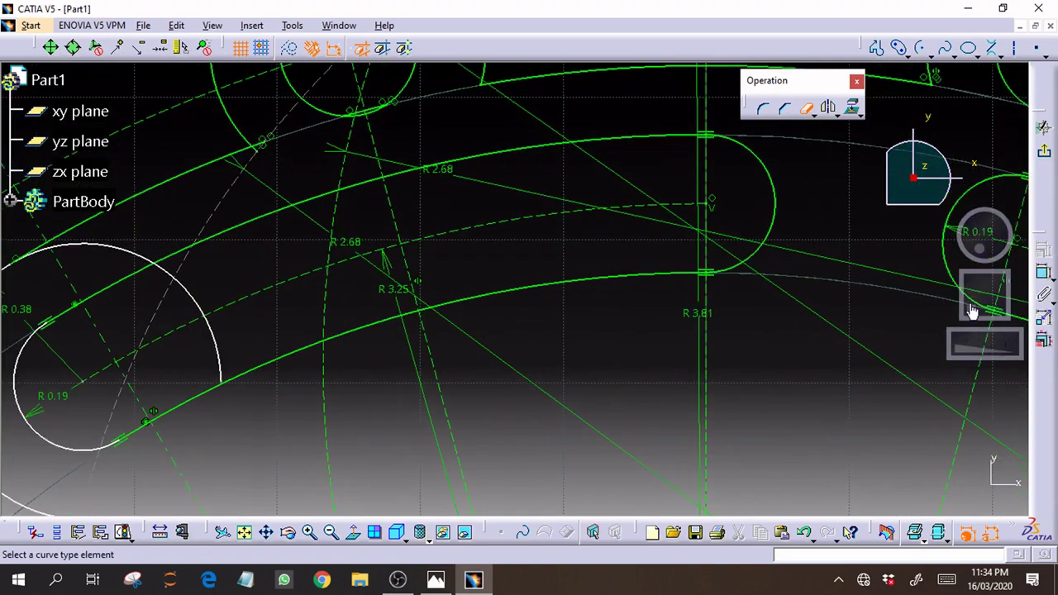
mouse_move(971, 303)
left_mouse_down()
mouse_move(1034, 336)
mouse_move(1004, 309)
mouse_move(1012, 319)
left_mouse_up()
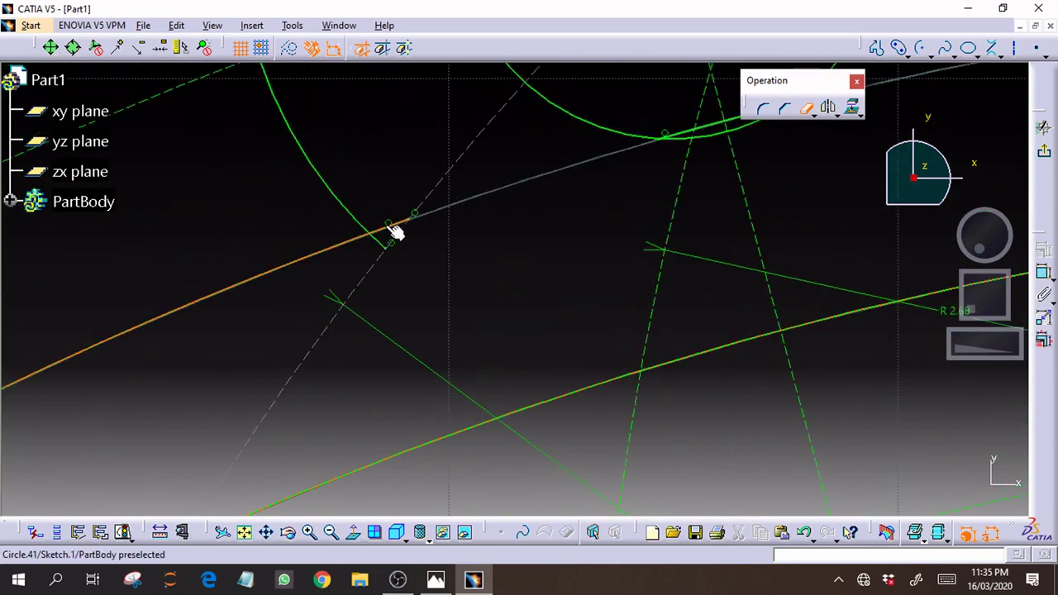
left_click(395, 232)
left_click(393, 248)
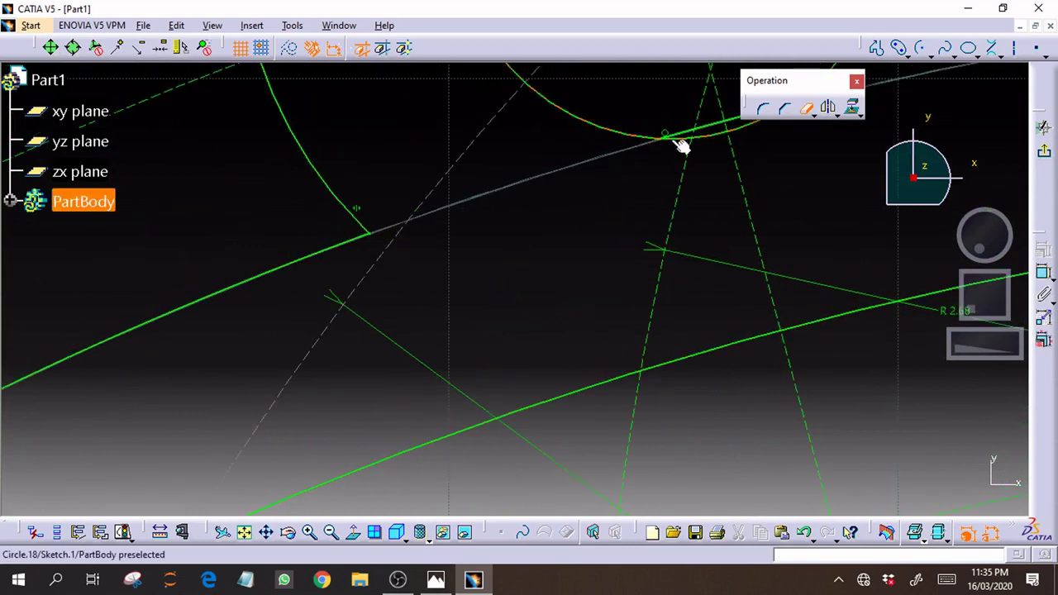
left_click_drag(981, 316, 902, 340)
left_click(207, 205)
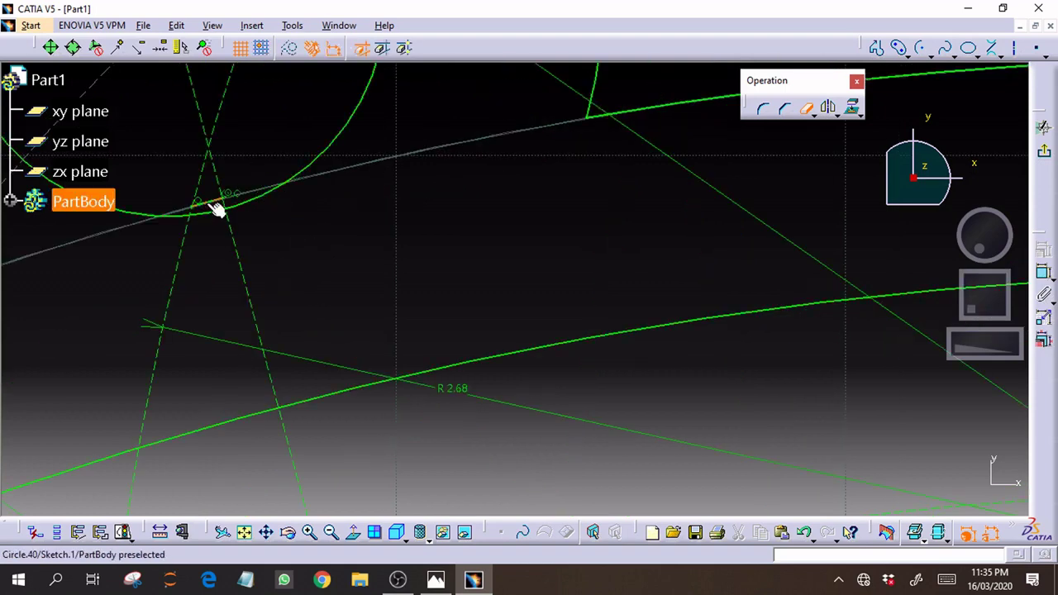
left_click(213, 205)
Trim away the pieces of the left slot's outer circle that cross the slot inside the outline
left_click_drag(990, 357, 744, 382)
left_click_drag(979, 301, 1021, 273)
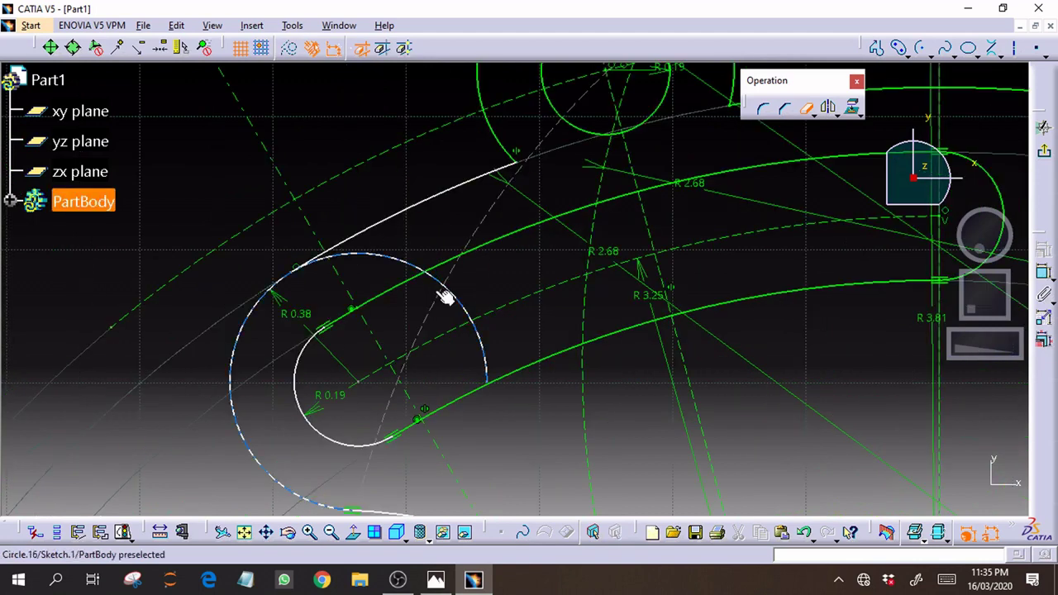
left_click(446, 297)
left_click(456, 299)
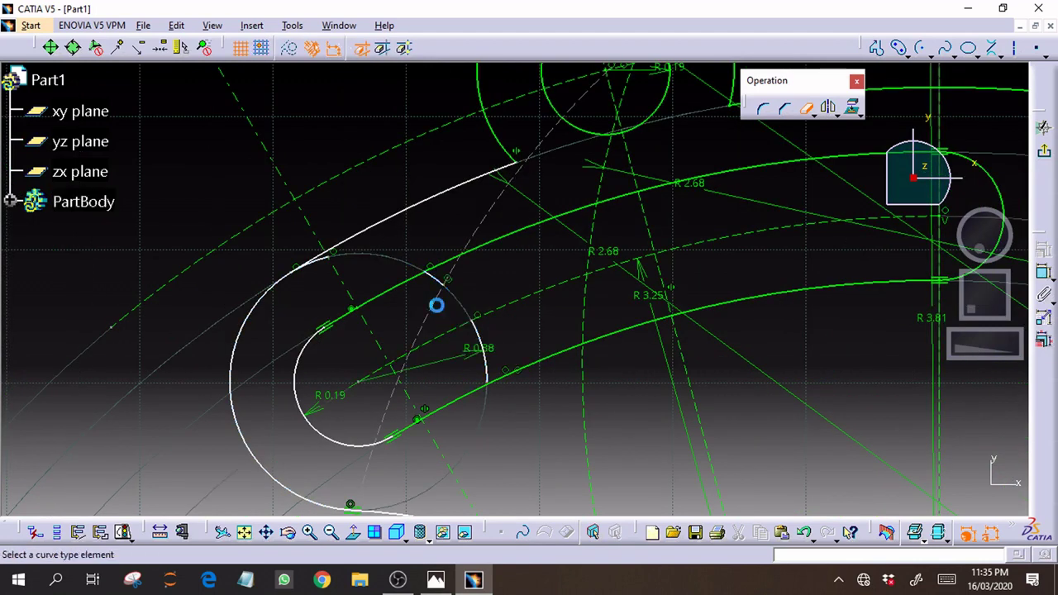
left_click(440, 281)
left_click(491, 345)
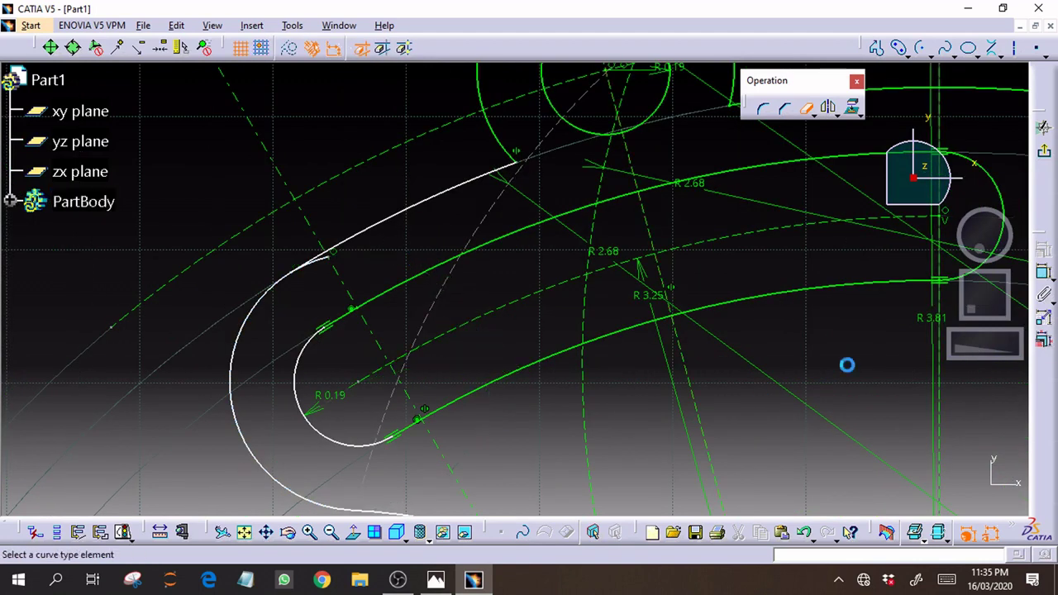
Trim the outer circles of both lower holes to the short arcs that follow the bottom outline, and finish trimming
left_click_drag(983, 307, 926, 253)
left_click_drag(978, 322, 979, 263)
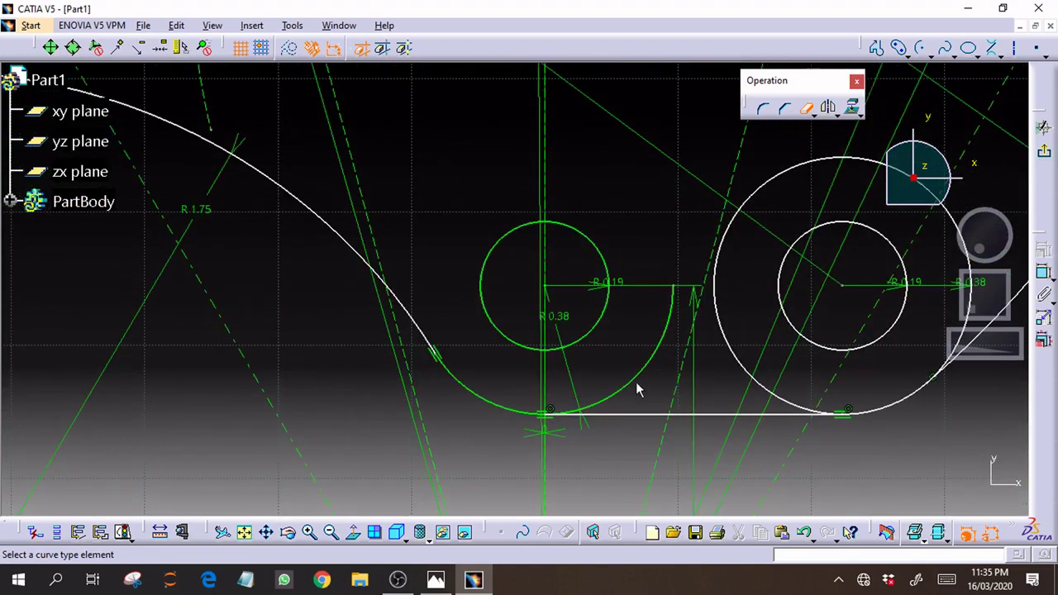
left_click(646, 376)
left_click(736, 355)
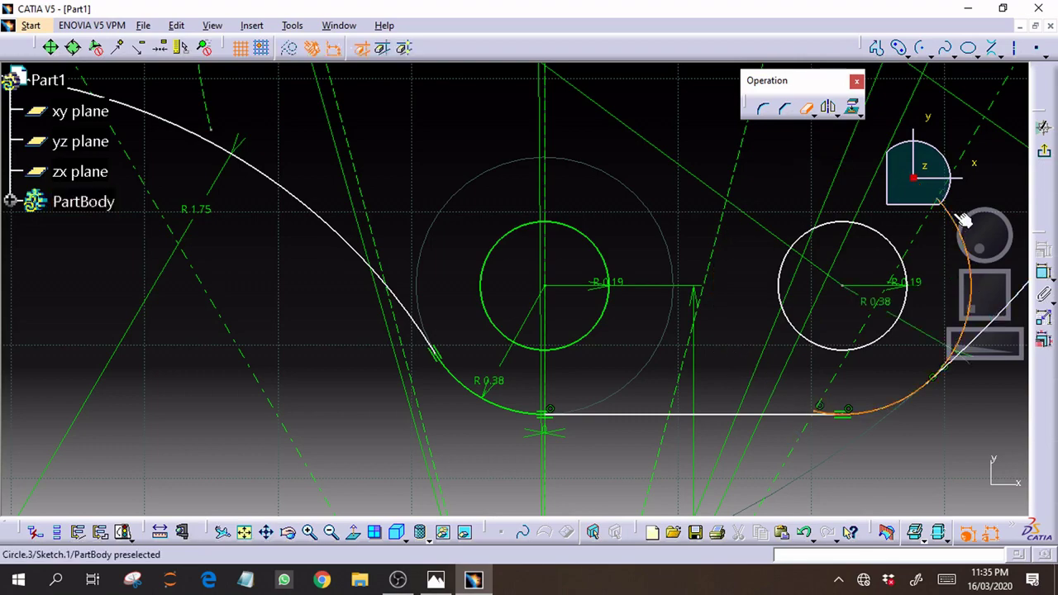
left_click(972, 310)
mouse_move(996, 297)
left_mouse_down()
mouse_move(914, 309)
mouse_move(967, 307)
mouse_move(944, 346)
mouse_move(855, 349)
left_mouse_up()
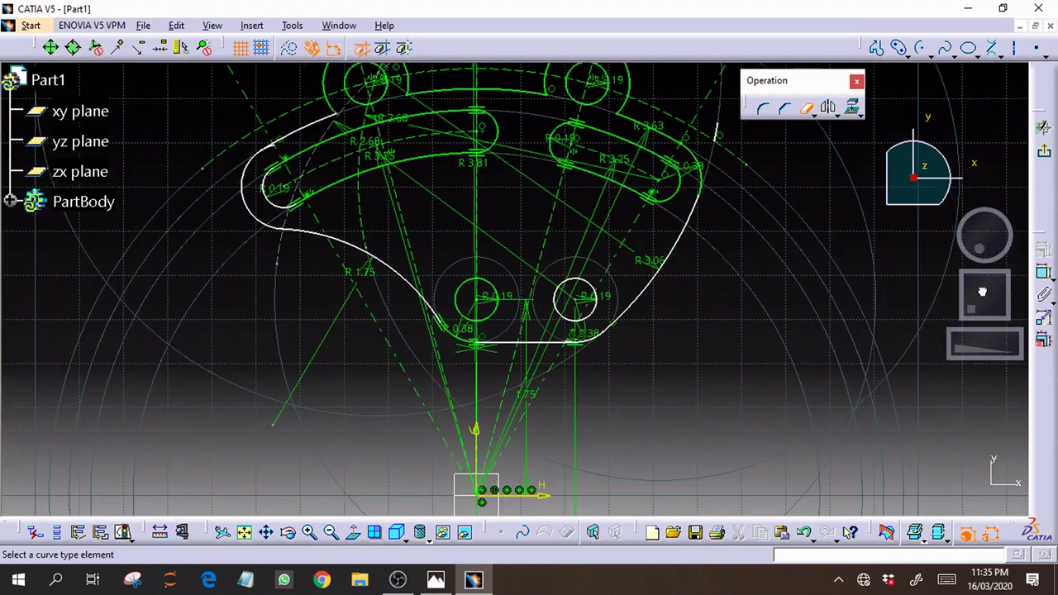
left_click_drag(982, 292, 980, 332)
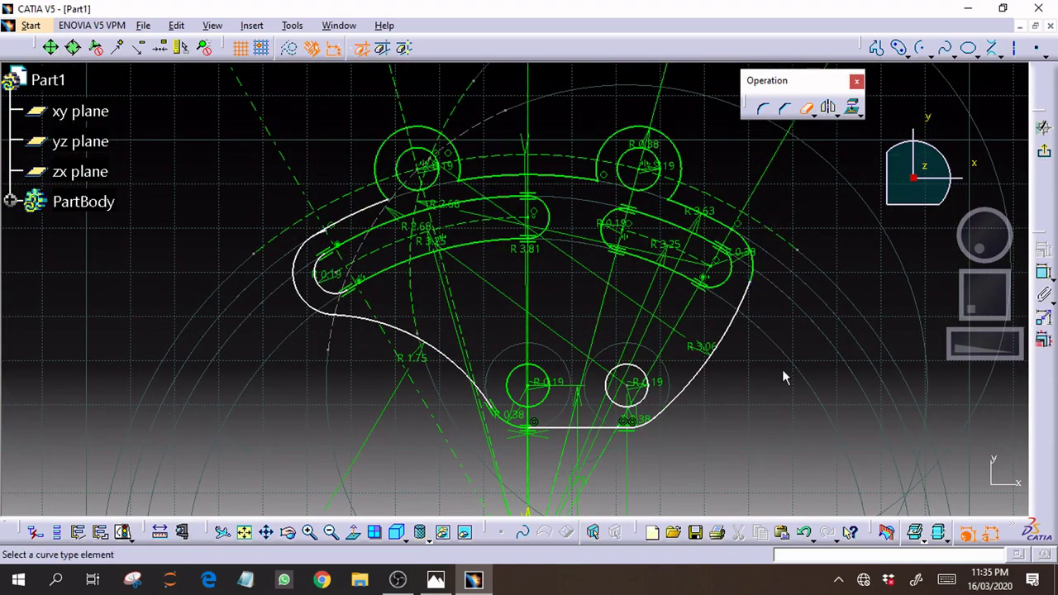
left_click(806, 107)
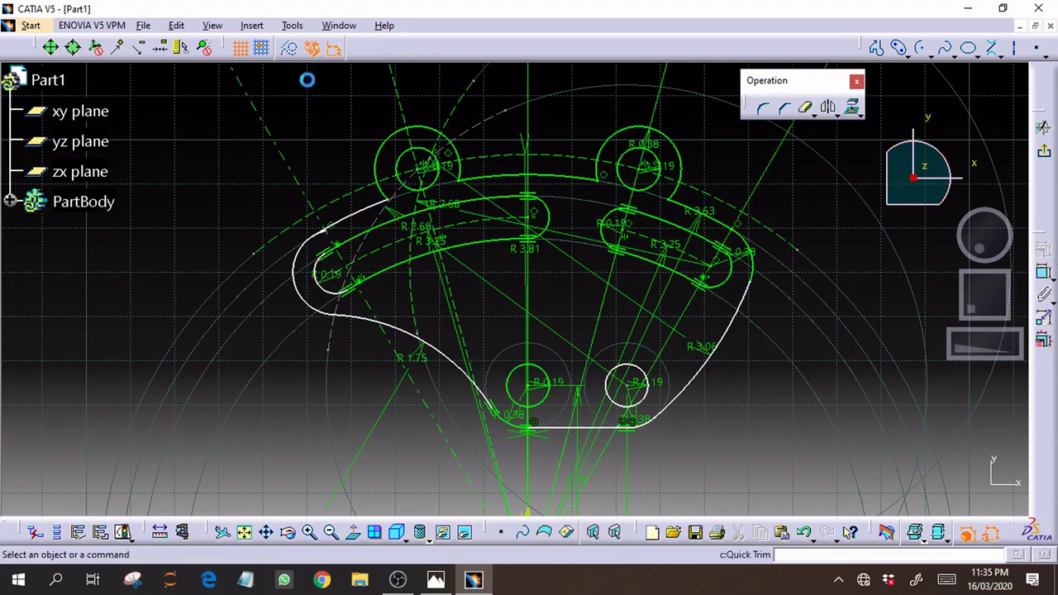
Run Sketch Analysis and examine which curves belong to the opened implicit profiles of the outer outline
left_click(291, 24)
left_click(335, 257)
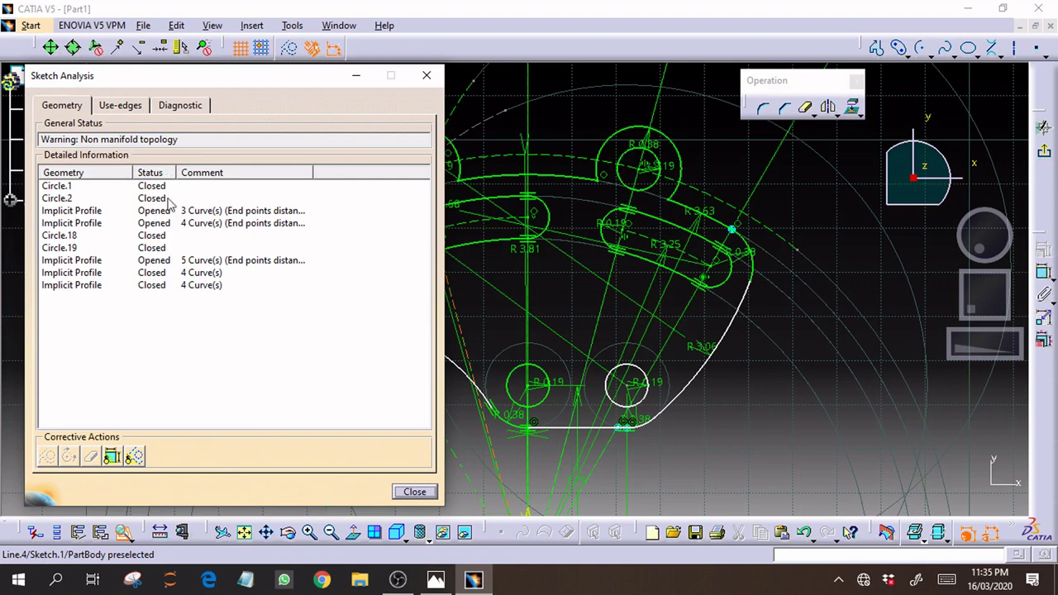
left_click(162, 212)
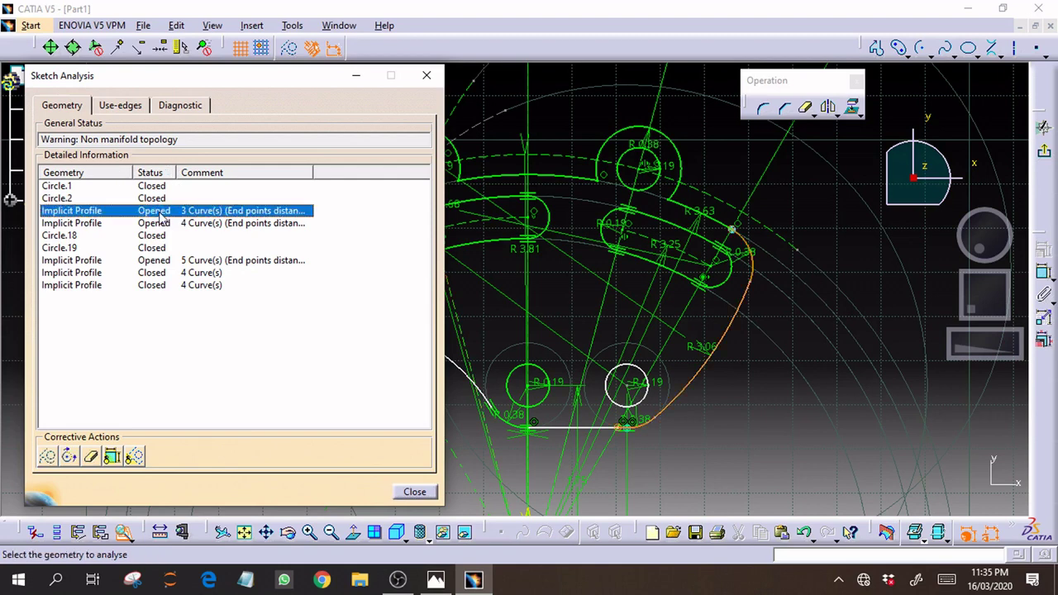
left_click(162, 227)
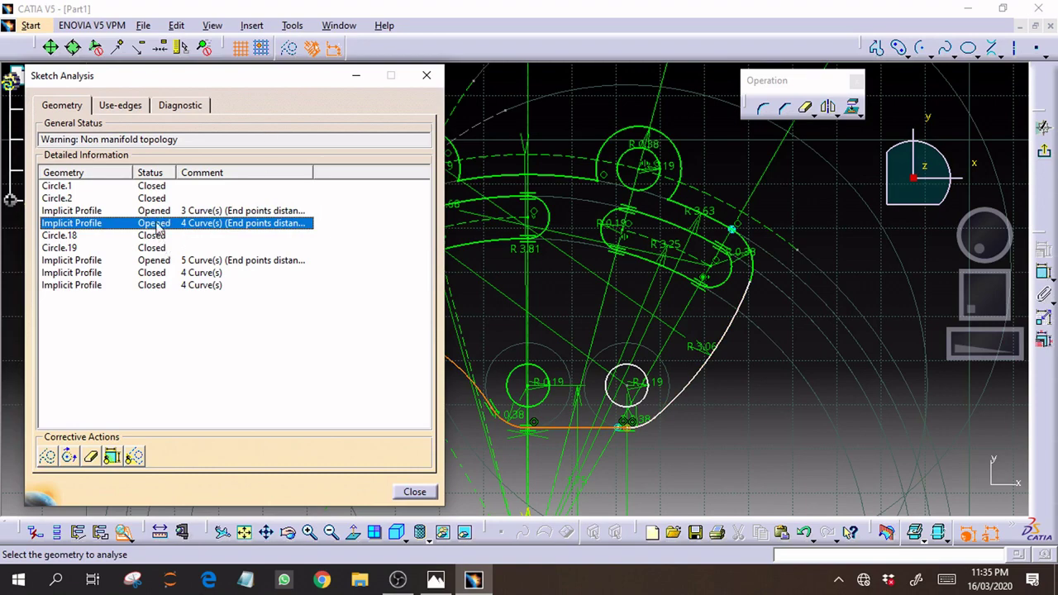
left_click(163, 212)
left_click(427, 75)
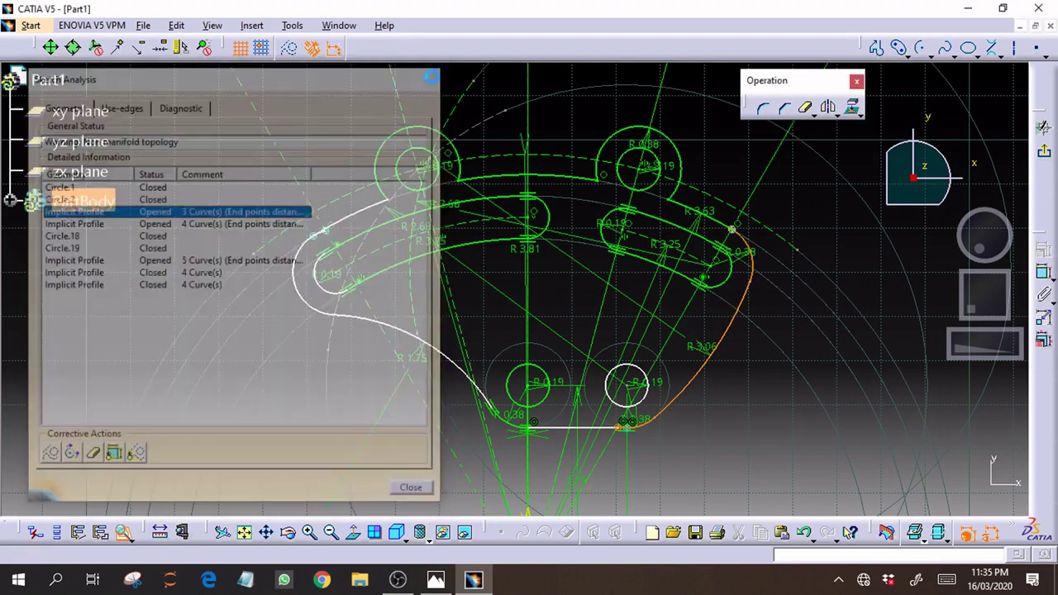
Quick Trim the overlapping curve end where the top outline arc meets the outer arc around the right slot's end
mouse_move(976, 312)
left_mouse_down()
mouse_move(959, 348)
mouse_move(982, 340)
mouse_move(995, 304)
mouse_move(829, 255)
left_mouse_up()
left_click_drag(948, 313, 968, 278)
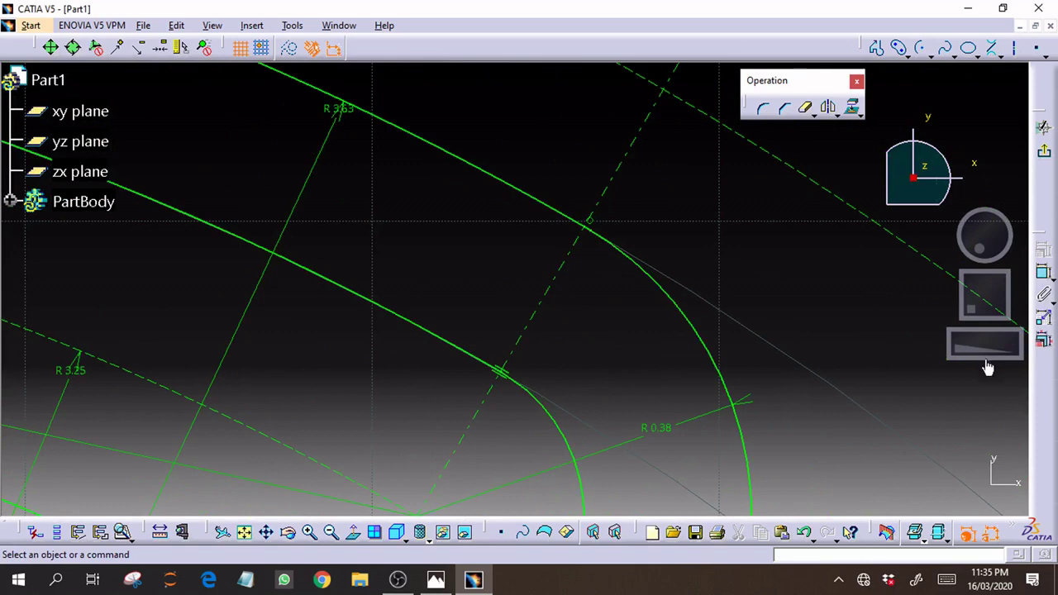
mouse_move(969, 347)
left_mouse_down()
mouse_move(1014, 333)
mouse_move(980, 302)
mouse_move(969, 339)
mouse_move(1035, 328)
mouse_move(935, 307)
mouse_move(959, 339)
mouse_move(1043, 334)
left_mouse_up()
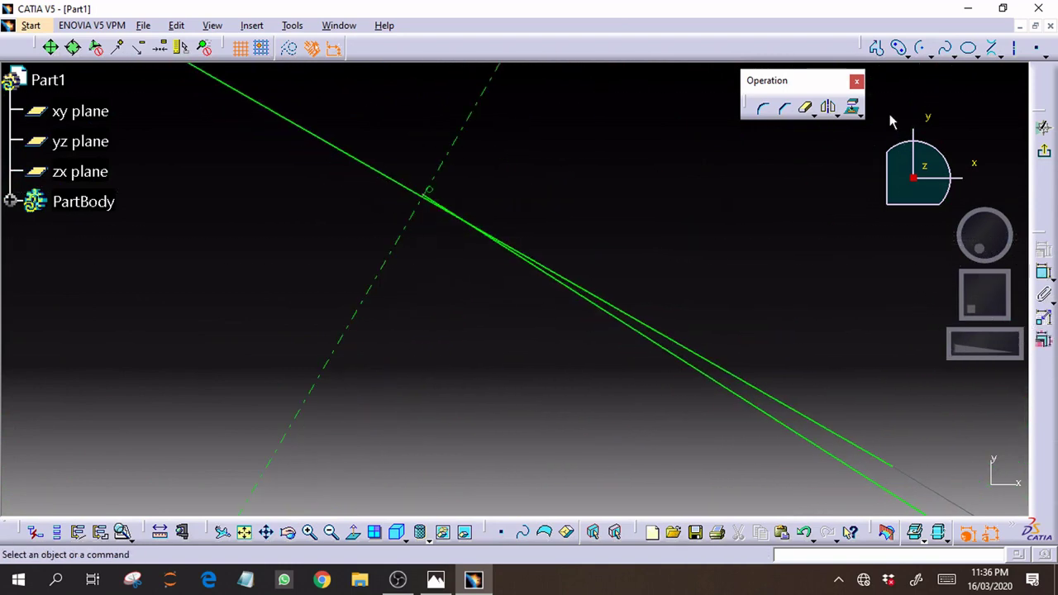
left_click(805, 108)
left_click(816, 424)
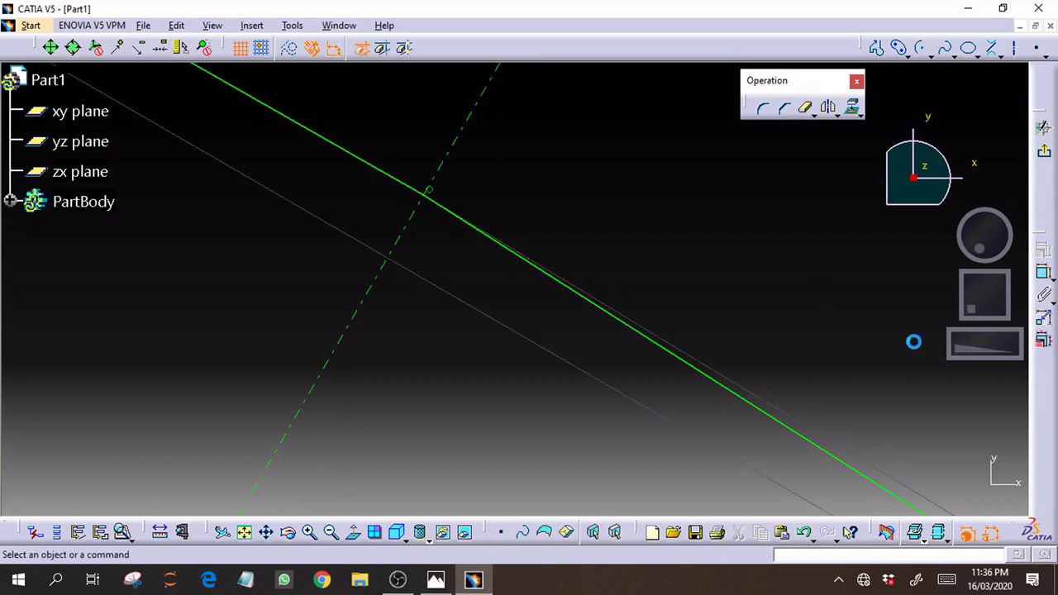
Rerun Sketch Analysis and examine the first opened implicit profile to locate its loose end near the left slot
mouse_move(1025, 335)
left_mouse_down()
mouse_move(843, 352)
mouse_move(311, 354)
left_mouse_up()
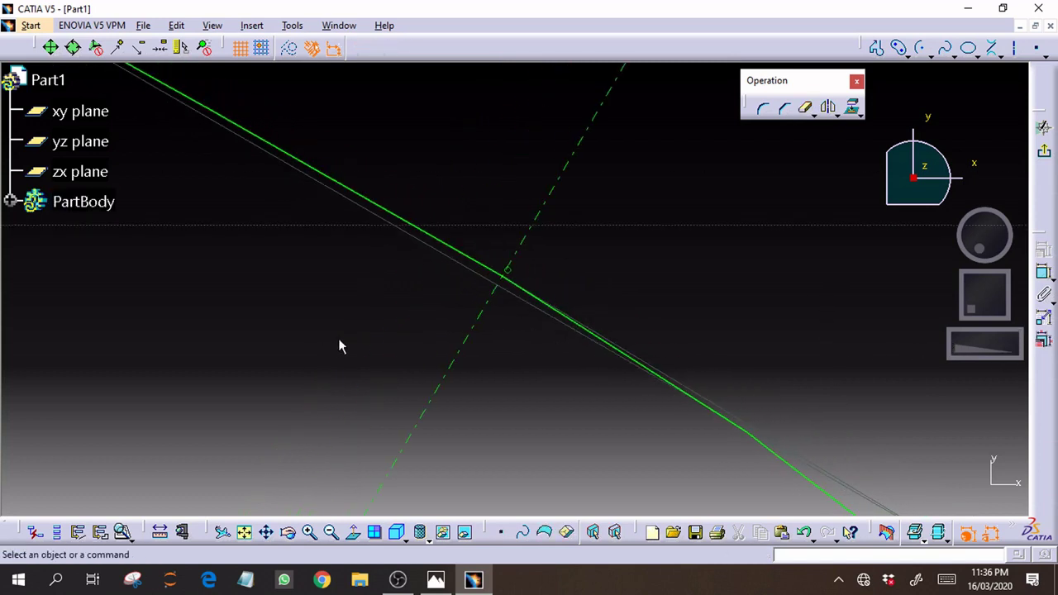
mouse_move(1002, 352)
left_mouse_down()
mouse_move(482, 349)
mouse_move(781, 336)
left_mouse_up()
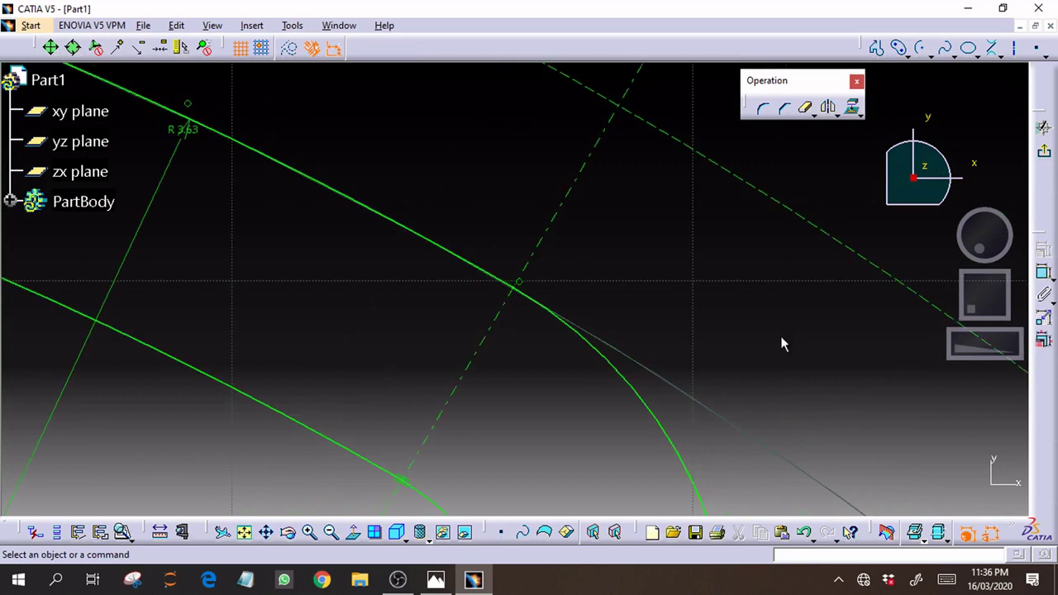
mouse_move(988, 351)
left_mouse_down()
mouse_move(484, 343)
mouse_move(907, 350)
left_mouse_up()
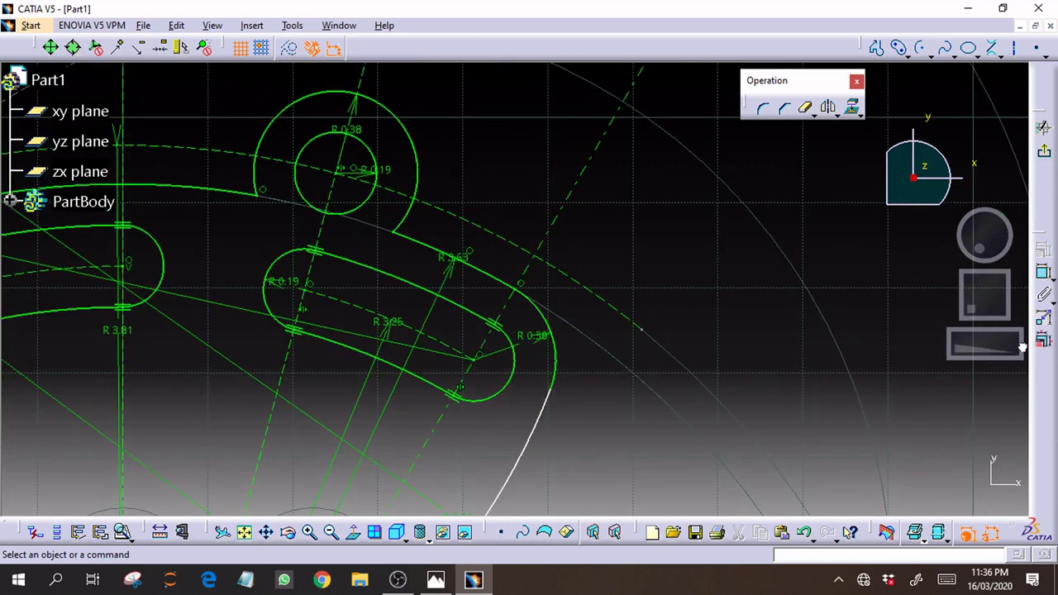
mouse_move(1022, 347)
left_mouse_down()
mouse_move(1016, 269)
mouse_move(1025, 265)
left_mouse_up()
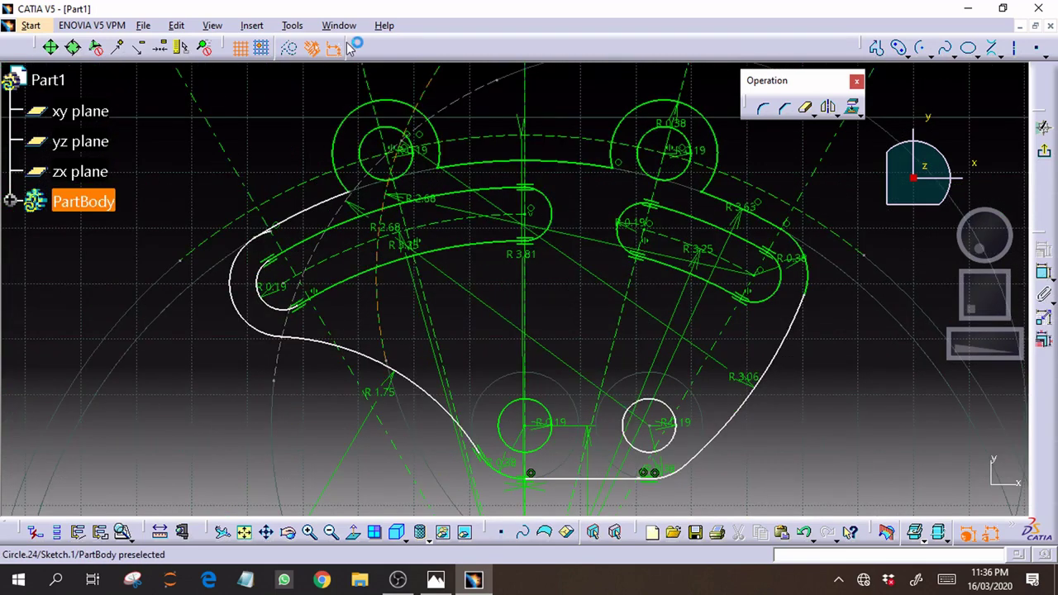
left_click(281, 26)
left_click(348, 256)
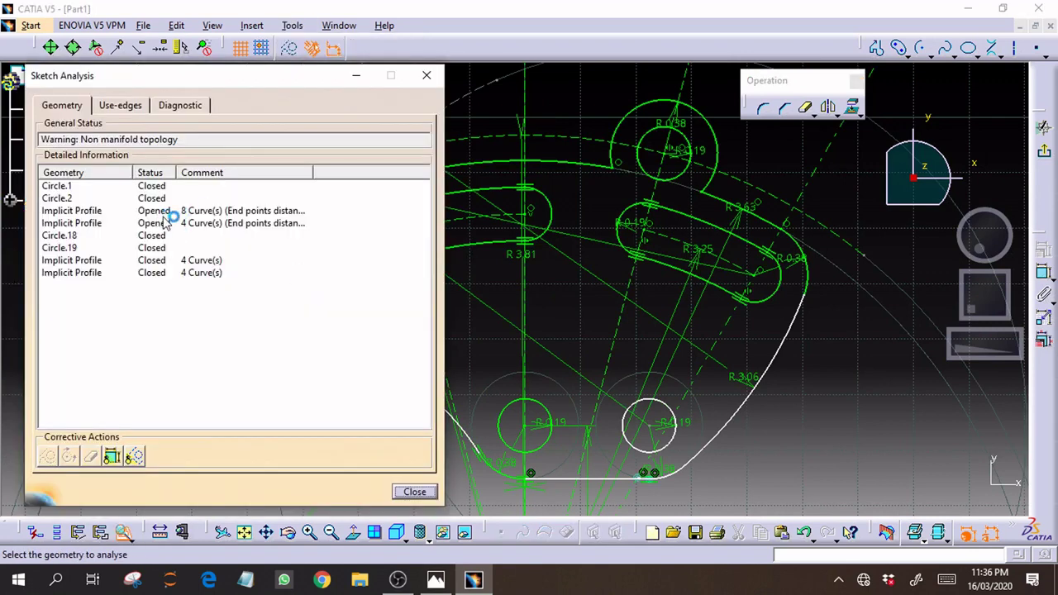
left_click(155, 210)
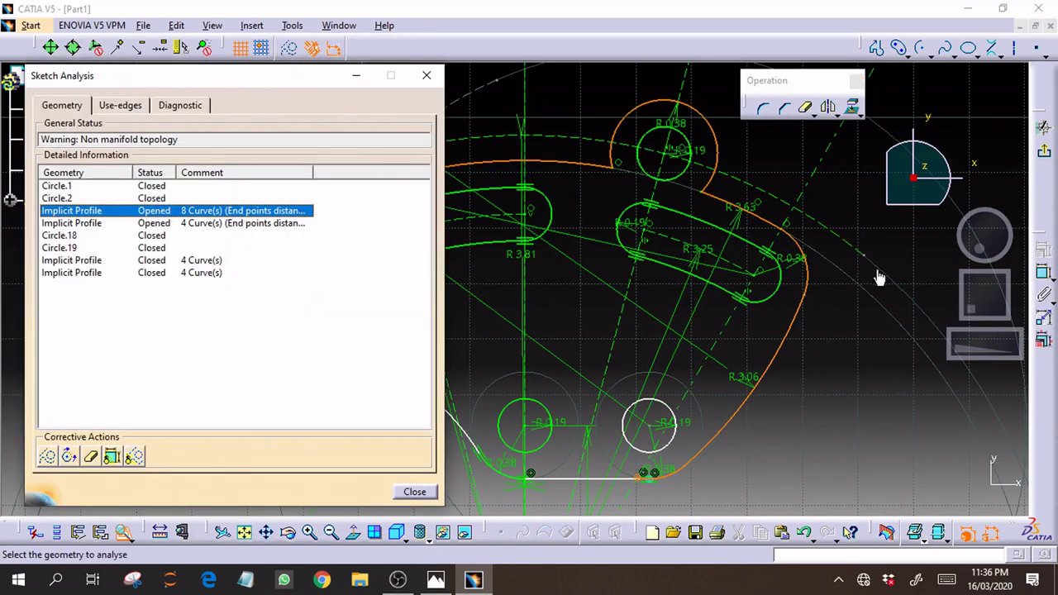
left_click_drag(971, 296, 1028, 290)
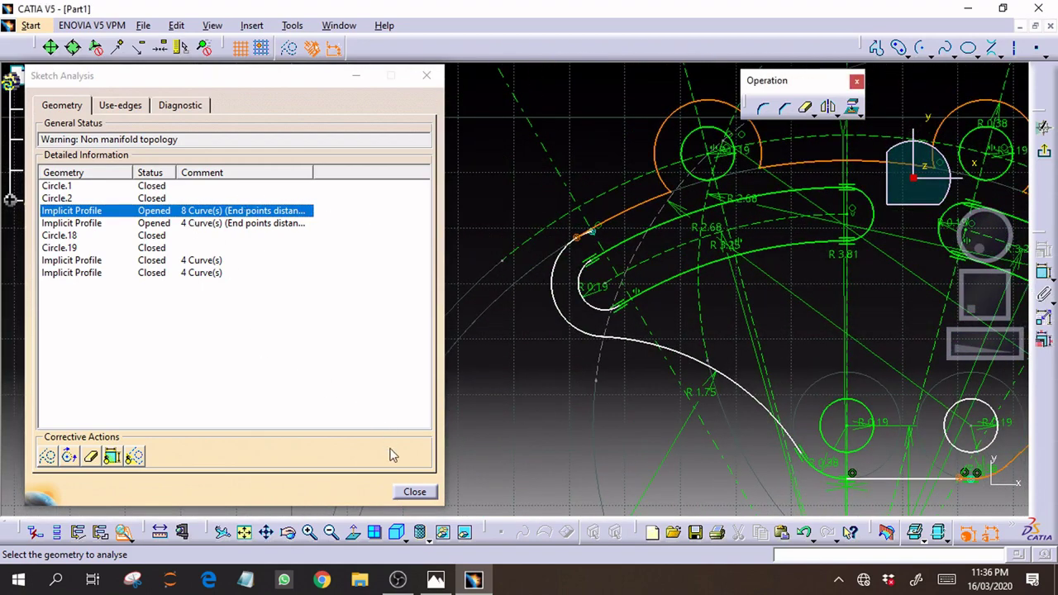
left_click(416, 495)
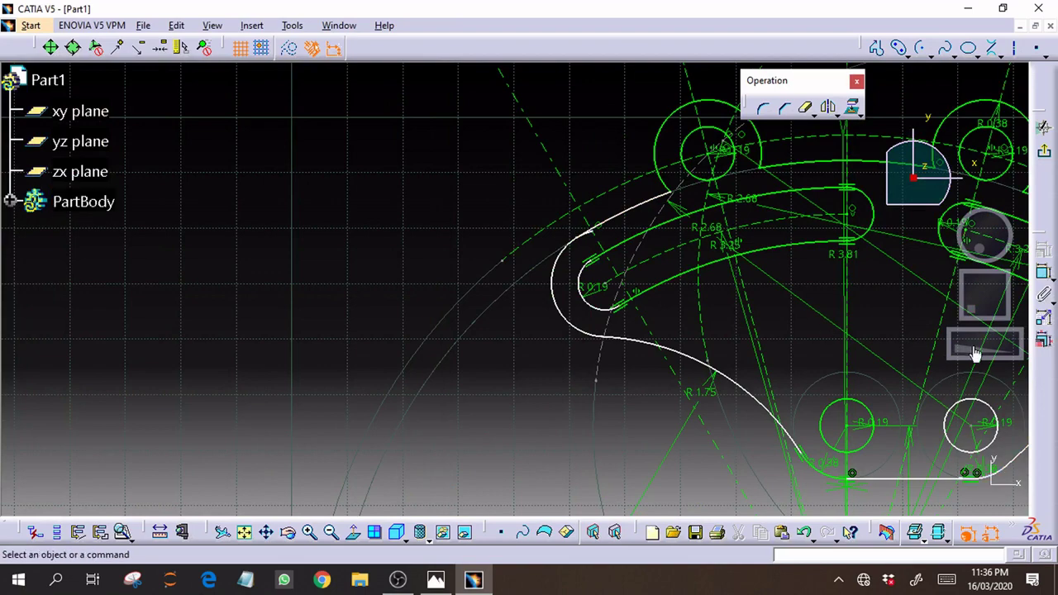
Quick Trim the overhanging end of the left slot's outer arc where it meets the top outline
left_click_drag(974, 354, 1005, 344)
scroll(1005, 344, "up", 5)
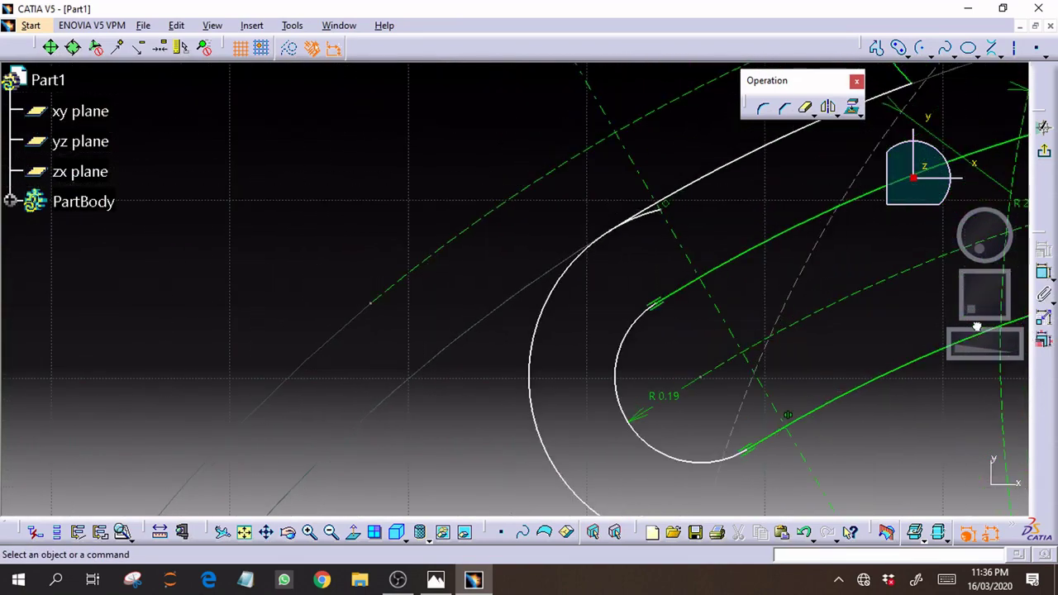
scroll(992, 351, "up", 3)
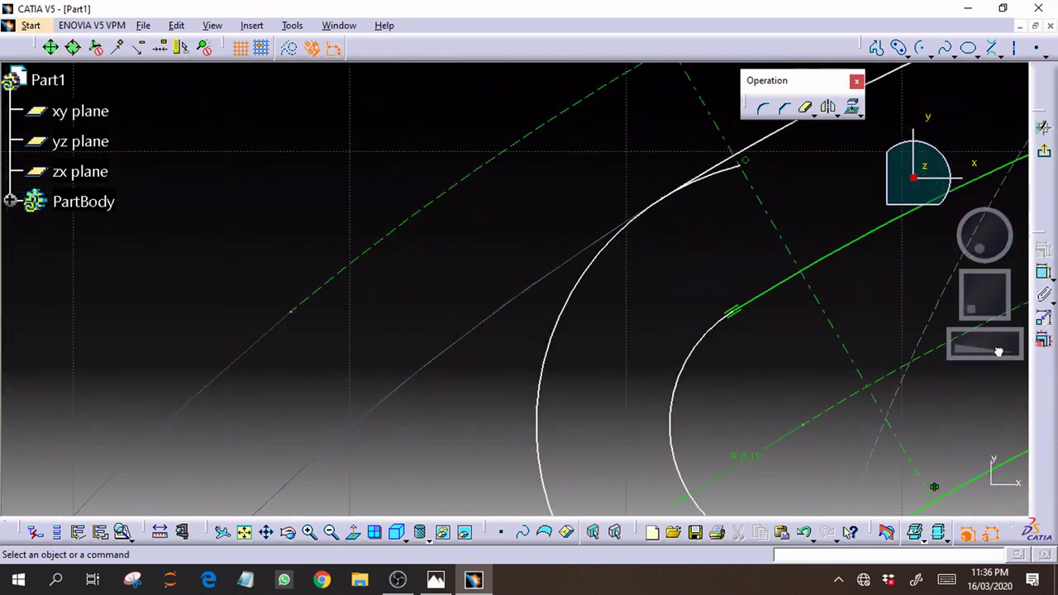
left_click(805, 107)
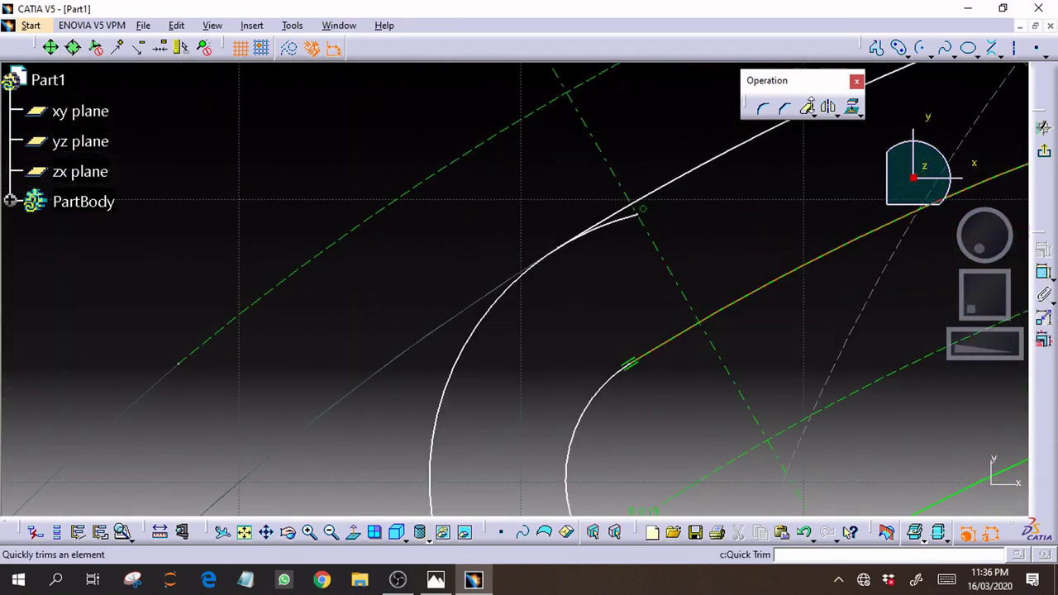
left_click(633, 228)
Check the sketch again with Sketch Analysis and trace the remaining opened profile to its ends at the bottom outline
scroll(992, 347, "down", 5)
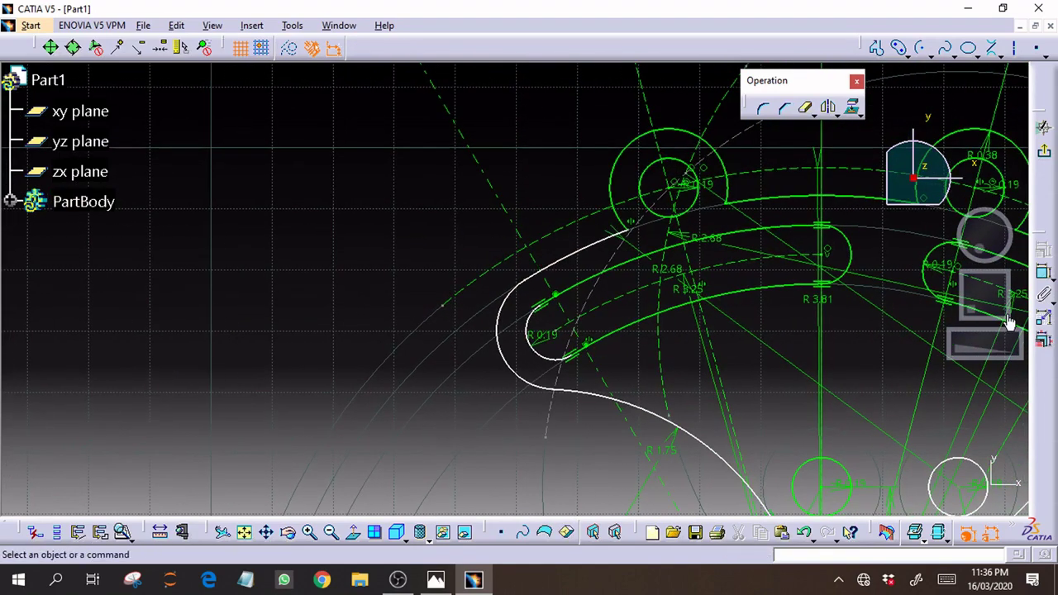
scroll(961, 294, "down", 3)
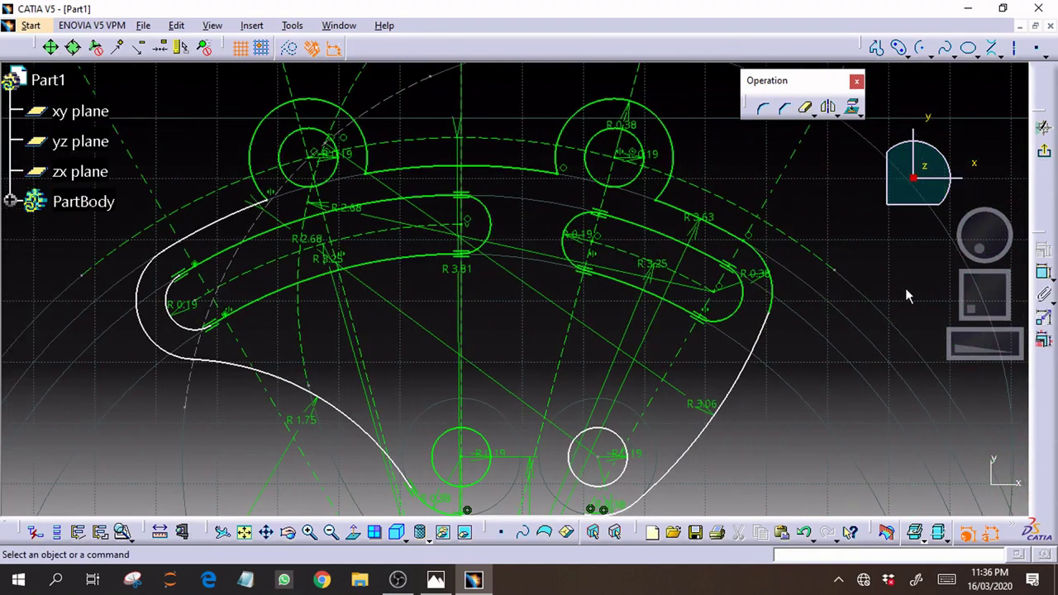
left_click(292, 26)
left_click(331, 257)
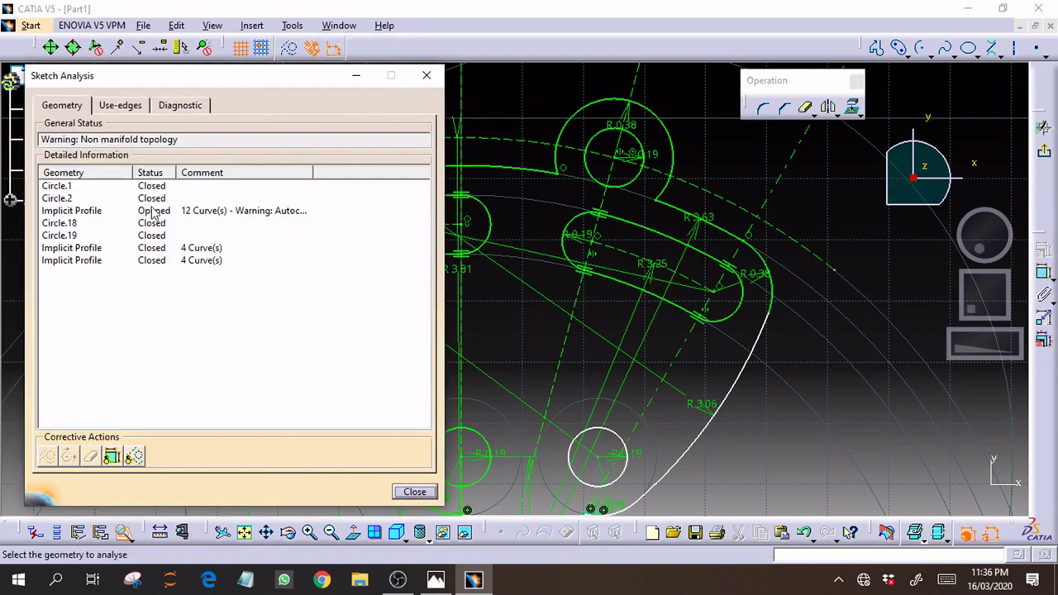
left_click(153, 213)
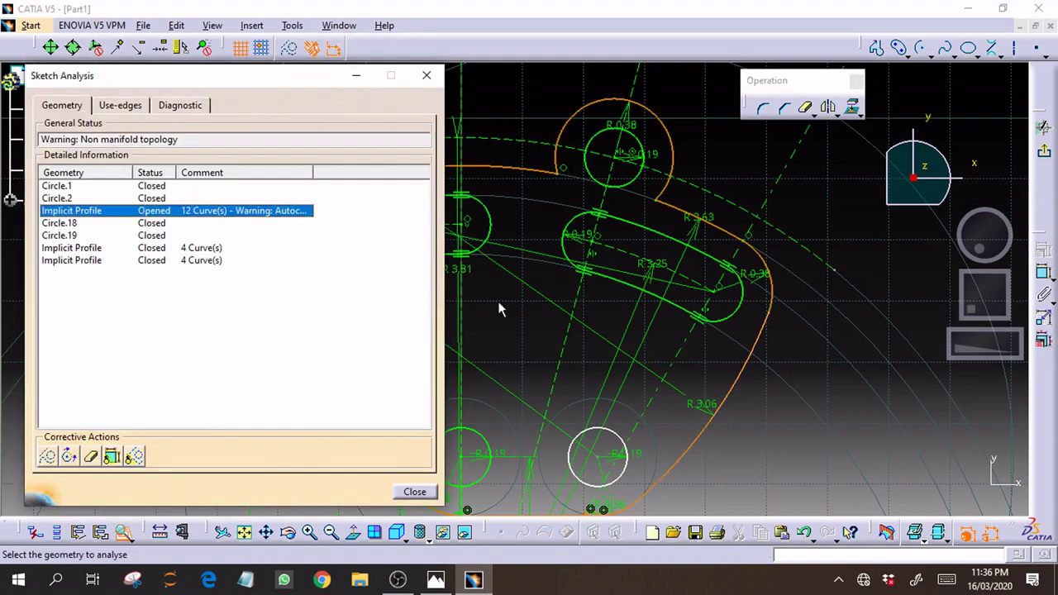
mouse_move(971, 303)
left_mouse_down()
mouse_move(995, 288)
mouse_move(1042, 311)
mouse_move(1008, 309)
mouse_move(998, 282)
left_mouse_up()
middle_click_drag(999, 283, 998, 281)
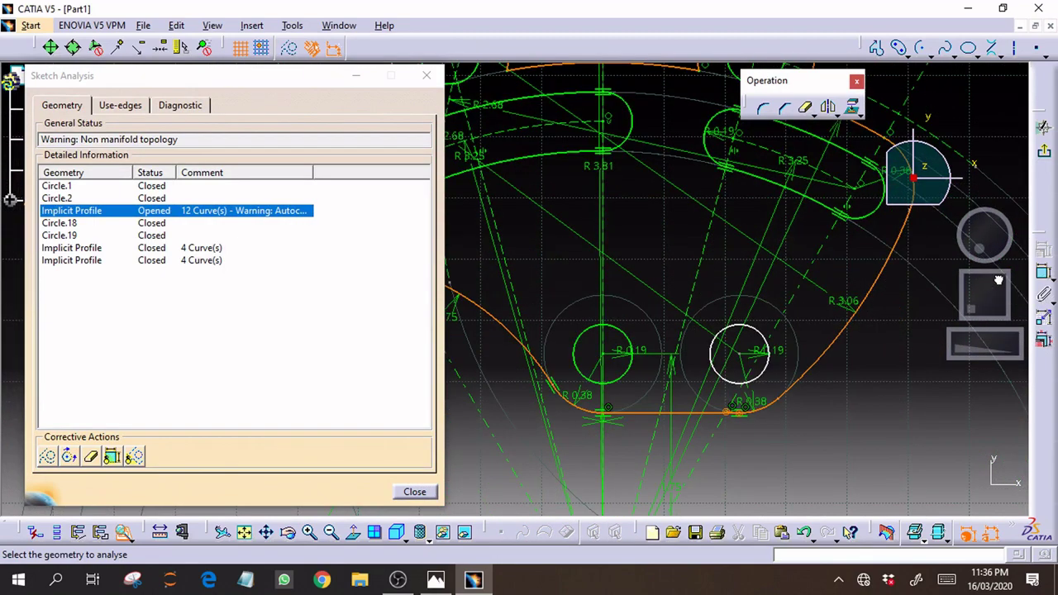
left_click(414, 491)
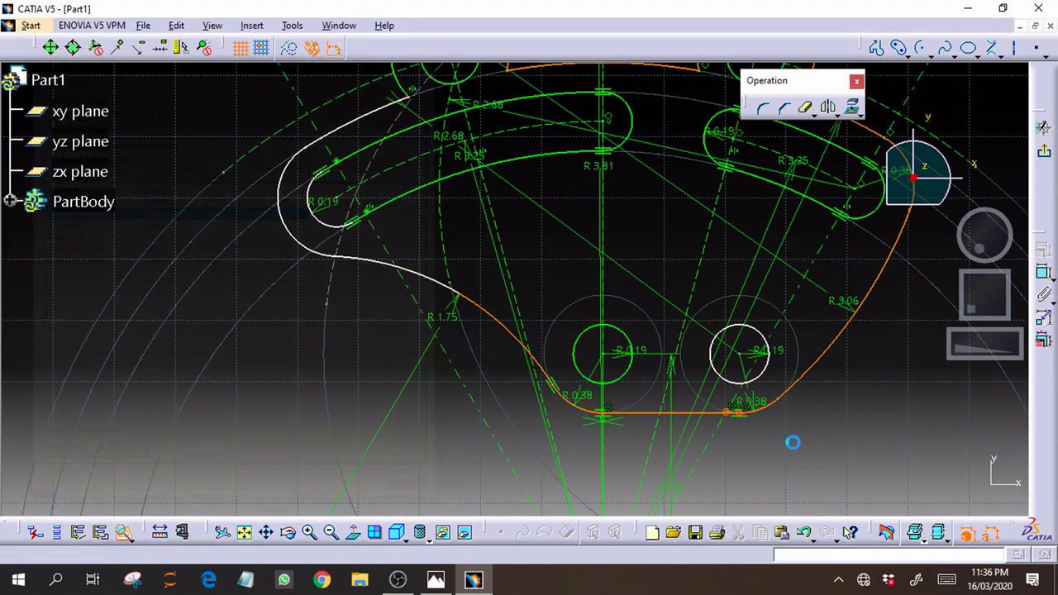
Quick Trim the end of the 0.38 arc that extends past the bottom line below the lower right hole
left_click_drag(975, 343, 1003, 342)
left_click_drag(984, 302, 940, 279)
mouse_move(972, 351)
left_mouse_down()
mouse_move(1004, 344)
mouse_move(993, 314)
mouse_move(951, 291)
left_mouse_up()
left_click_drag(970, 352, 995, 347)
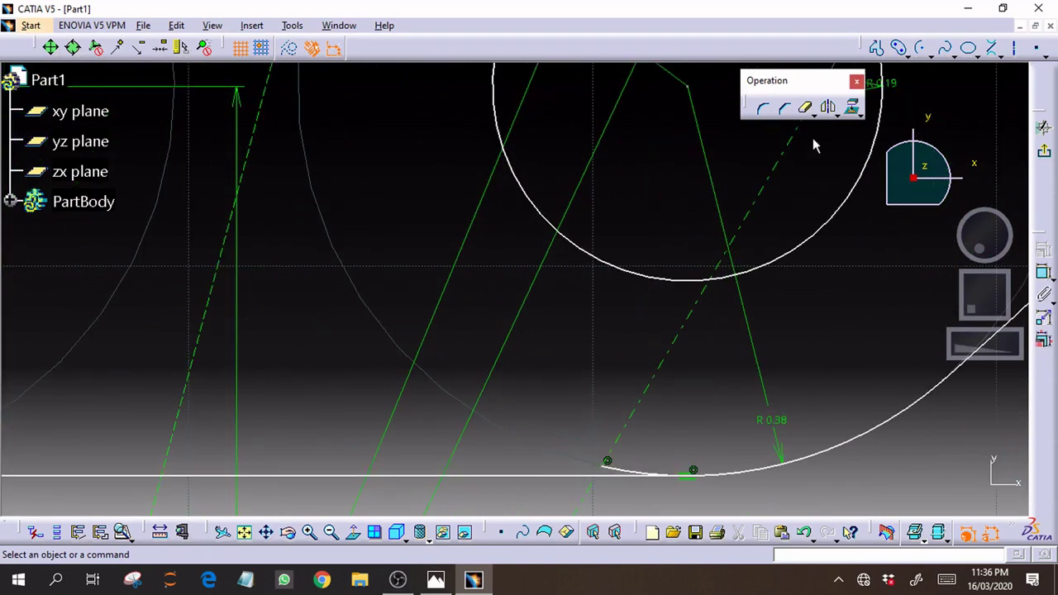
left_click(785, 116)
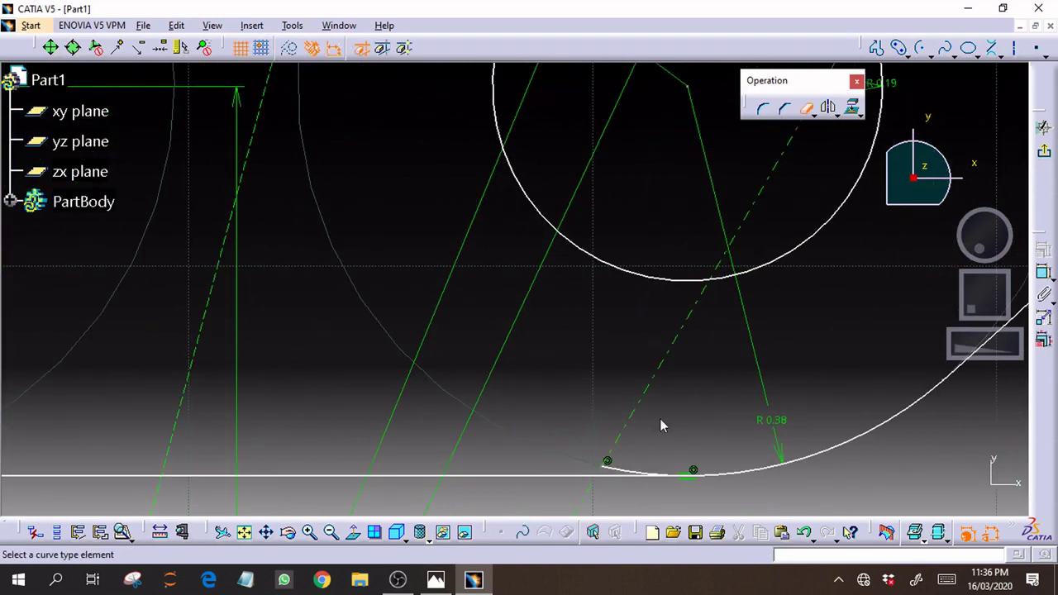
left_click(623, 473)
left_click(740, 421)
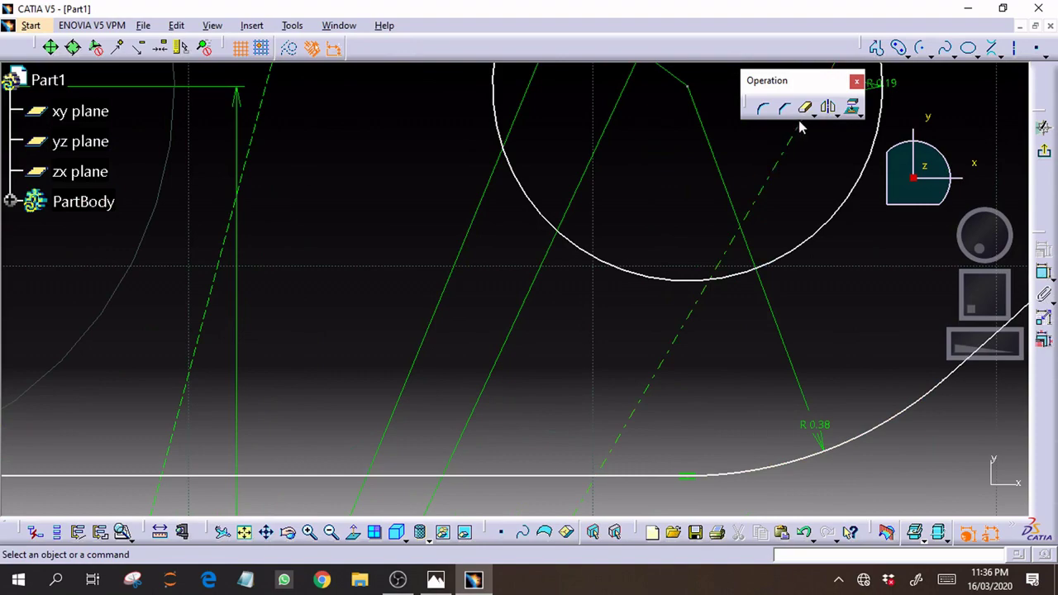
Run Sketch Analysis on the whole sketch to verify that every profile is closed
left_click_drag(994, 360, 562, 366)
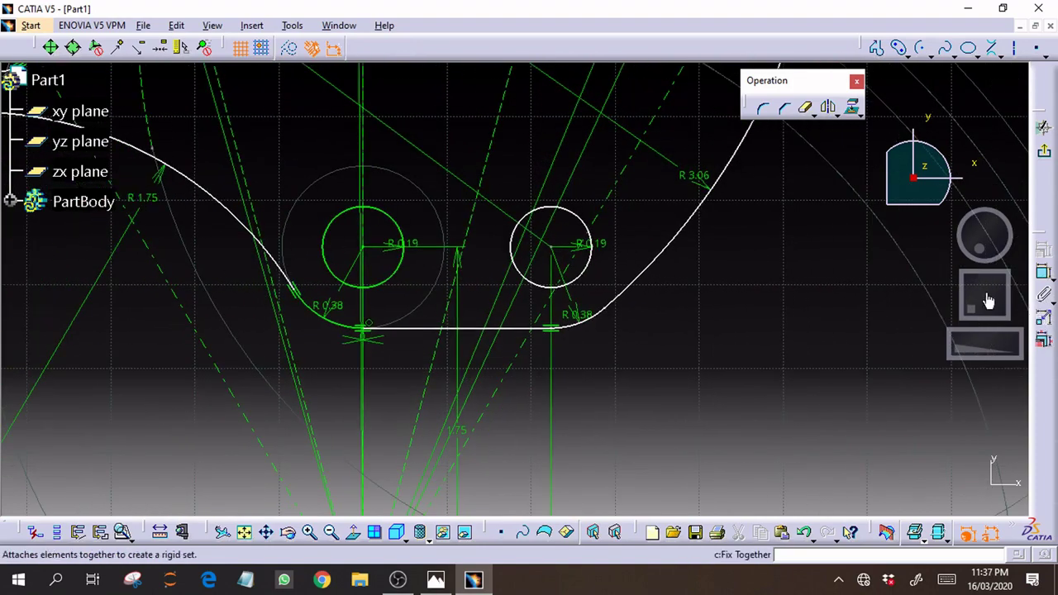
mouse_move(986, 300)
left_mouse_down()
mouse_move(1040, 354)
mouse_move(815, 344)
left_mouse_up()
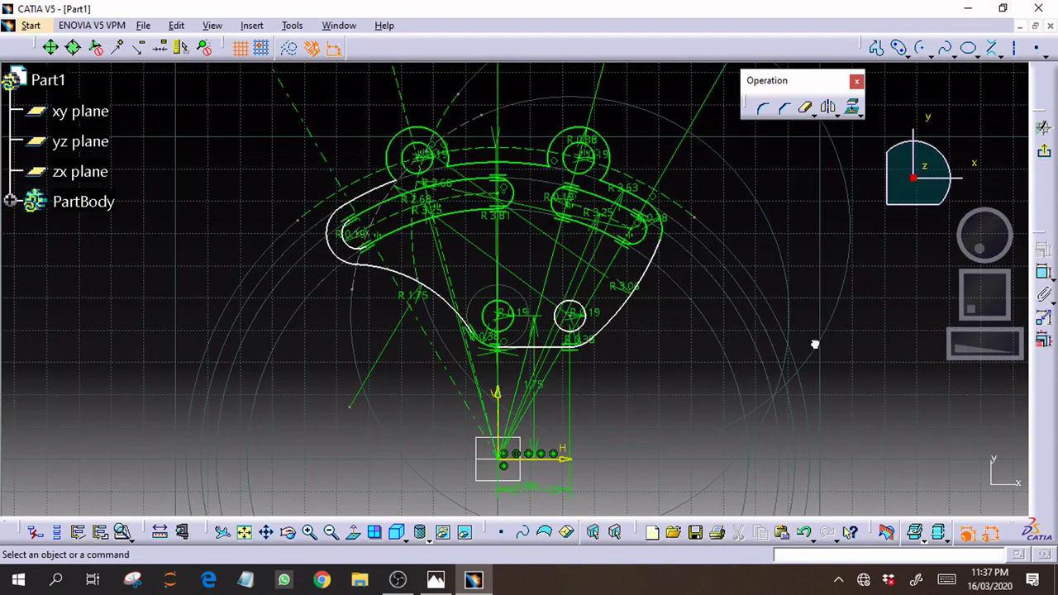
left_click(292, 25)
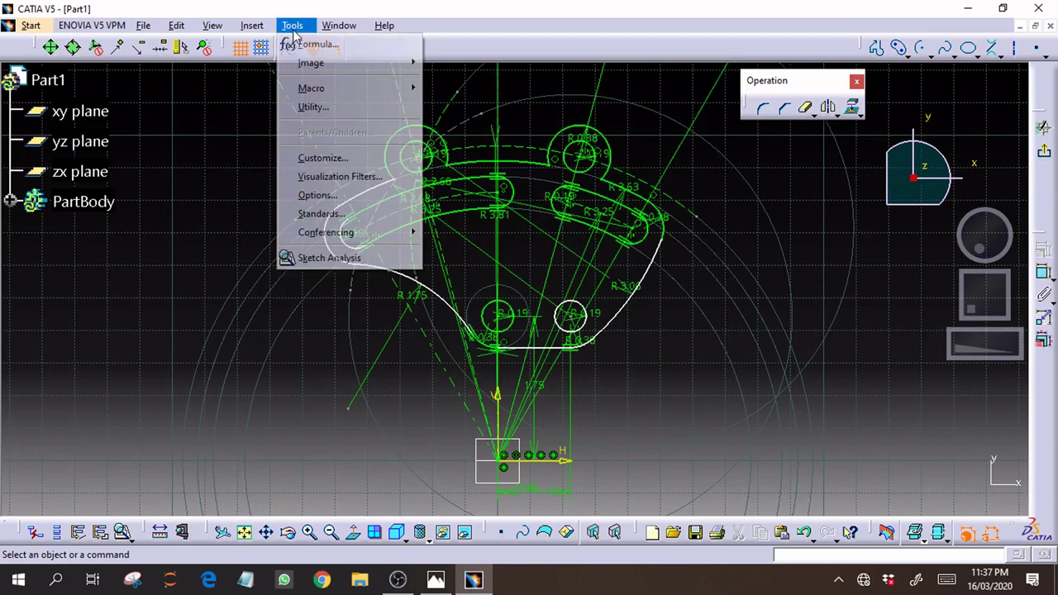
left_click(329, 258)
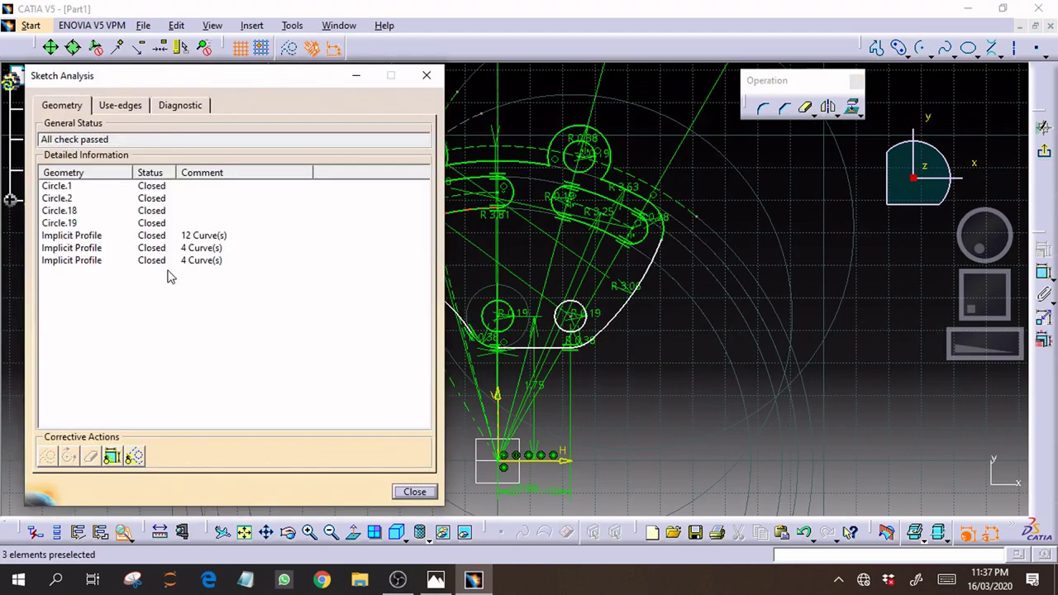
left_click(414, 491)
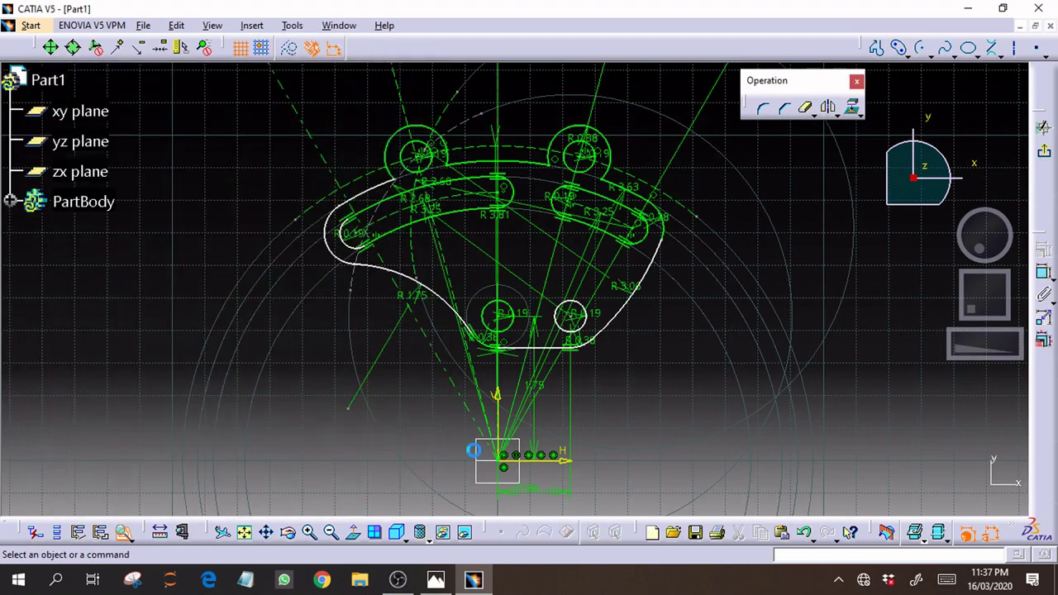
Exit the sketch and pad it to a length of 0.25 in
left_click(1043, 277)
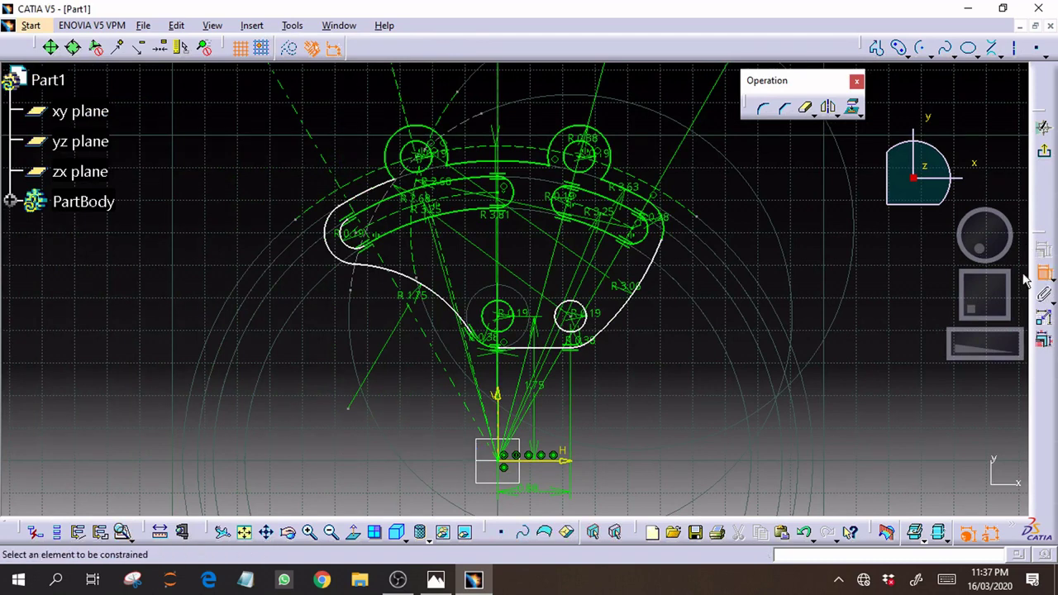
left_click(1044, 157)
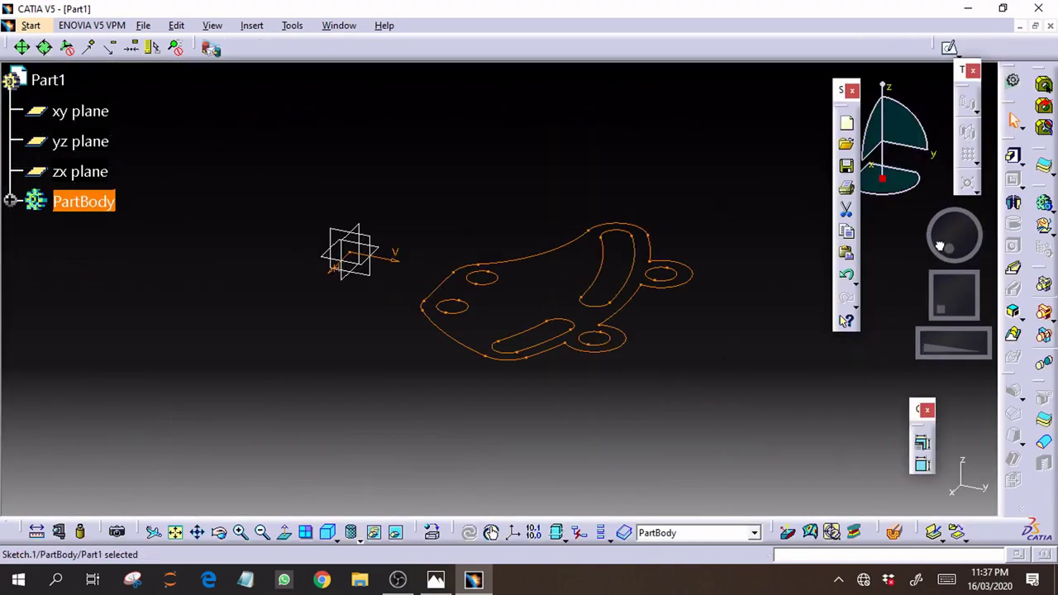
left_click(1013, 156)
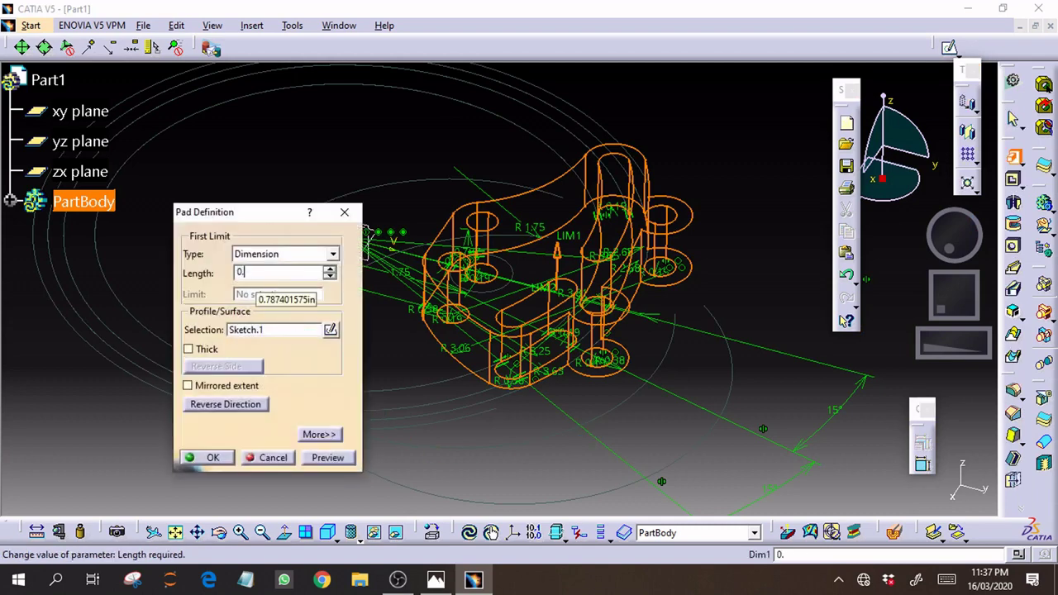
type("0.25")
key("Return")
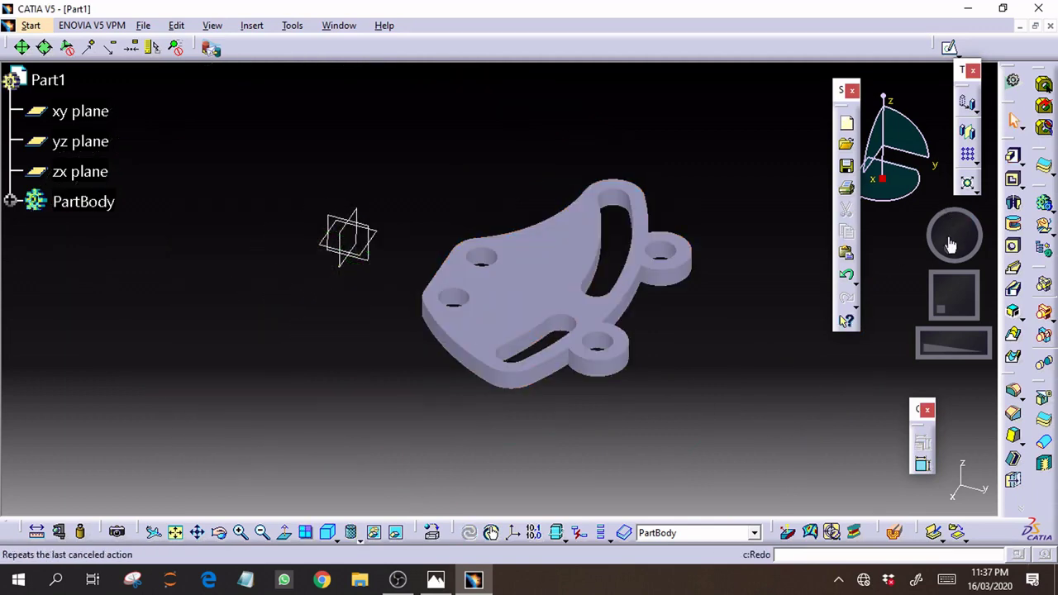
Set the display style to Shading with Edges without Smooth Edges
mouse_move(950, 245)
left_mouse_down()
mouse_move(937, 280)
mouse_move(944, 241)
left_mouse_up()
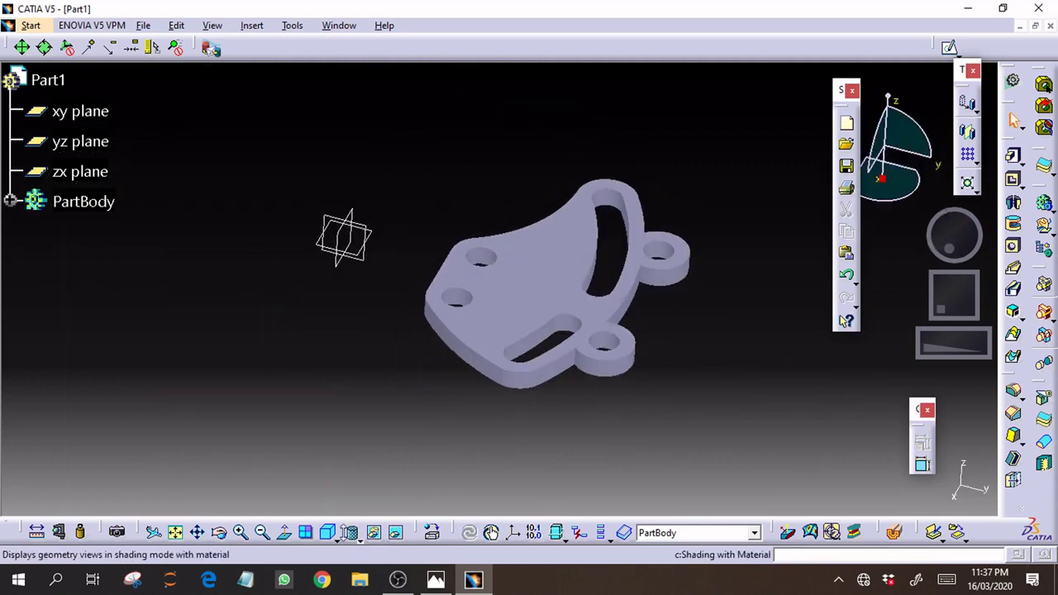
left_click(352, 533)
left_click(369, 461)
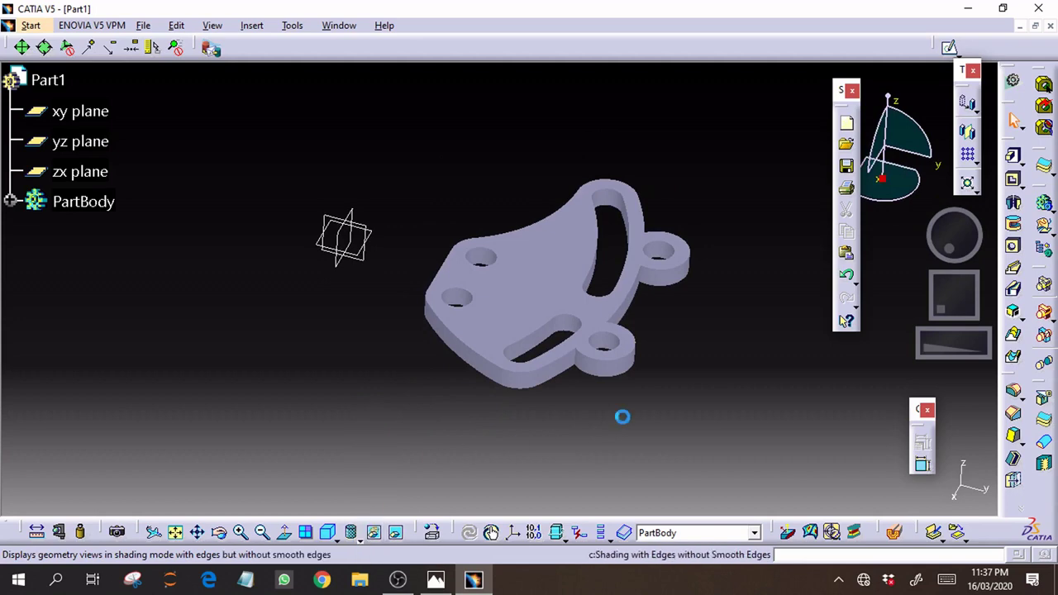
Switch the view's render style to Perspective and inspect the finished plate from several angles
left_click_drag(948, 250, 888, 120)
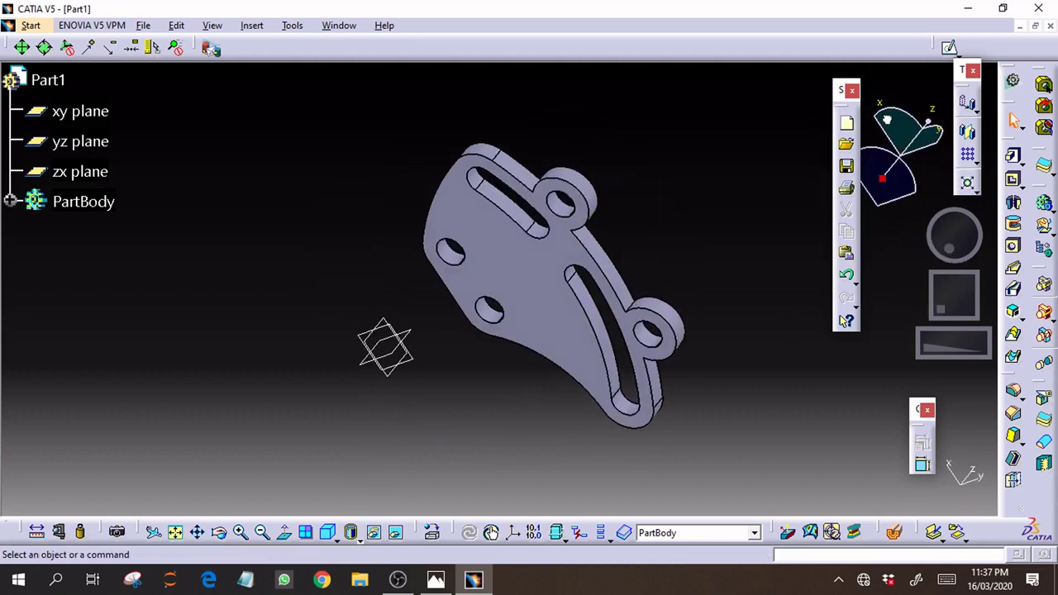
left_click_drag(952, 231, 933, 145)
middle_click_drag(932, 146, 948, 262)
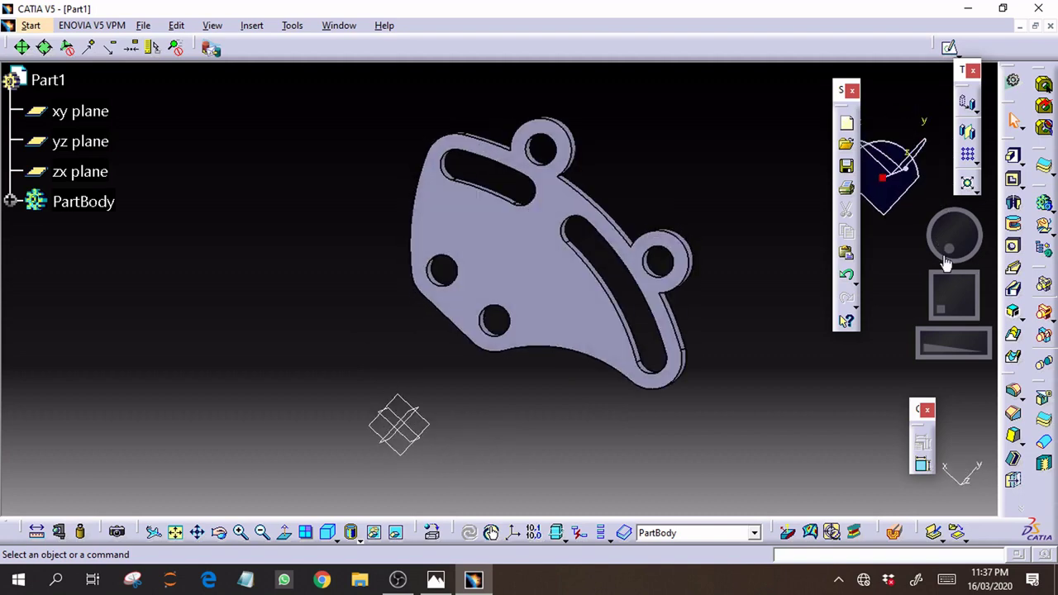
left_click(201, 26)
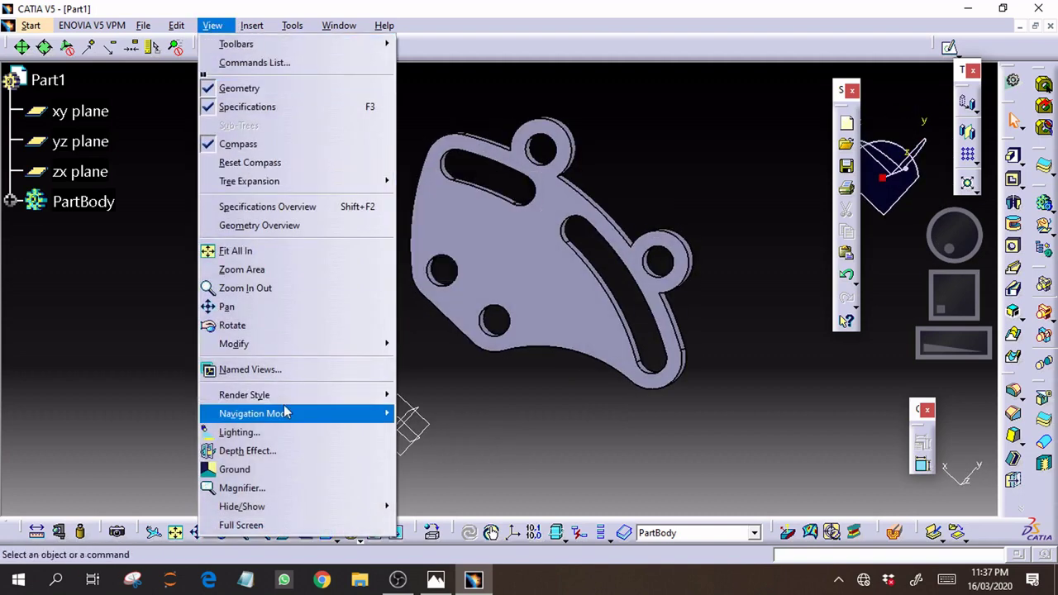
mouse_move(248, 395)
left_click(438, 557)
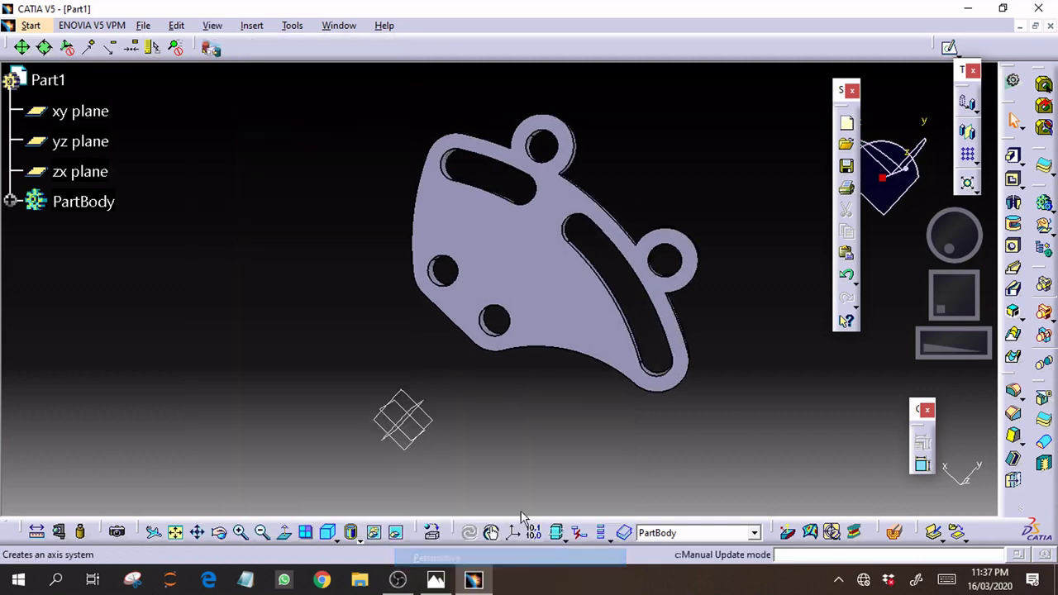
left_click_drag(956, 244, 950, 218)
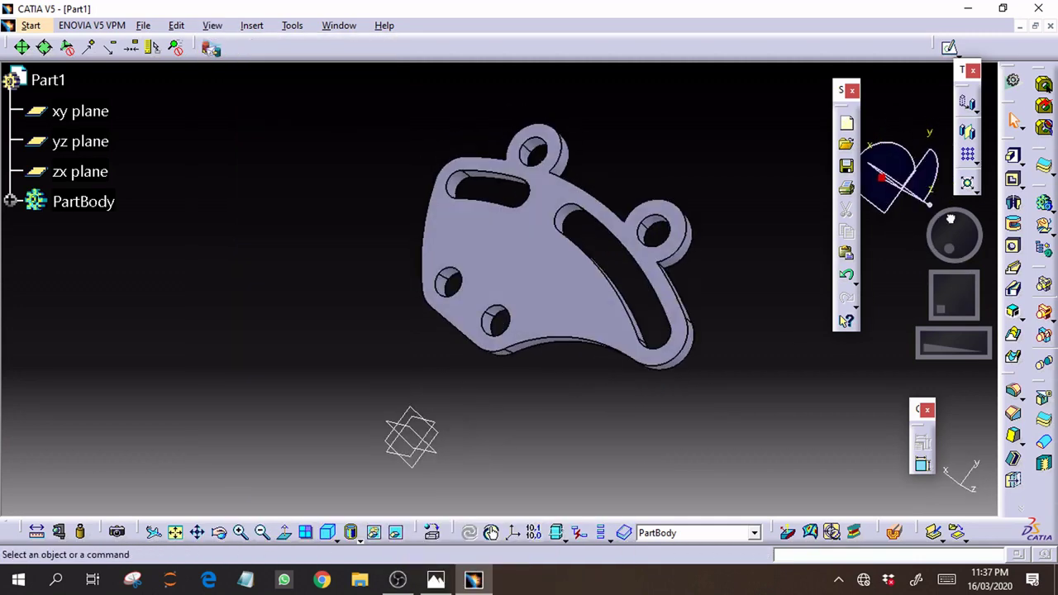
middle_click_drag(951, 219, 859, 261)
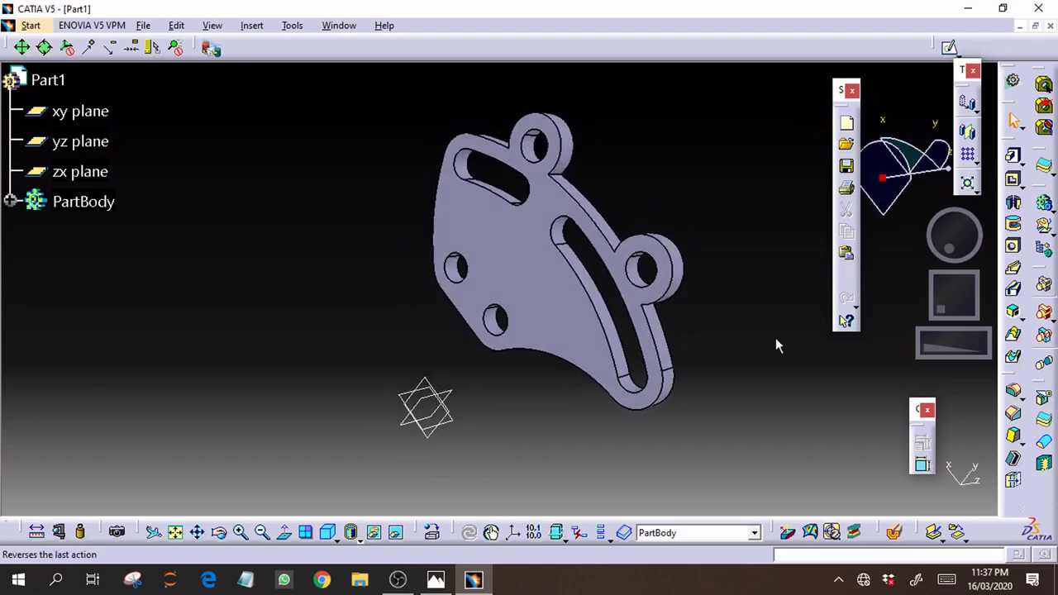